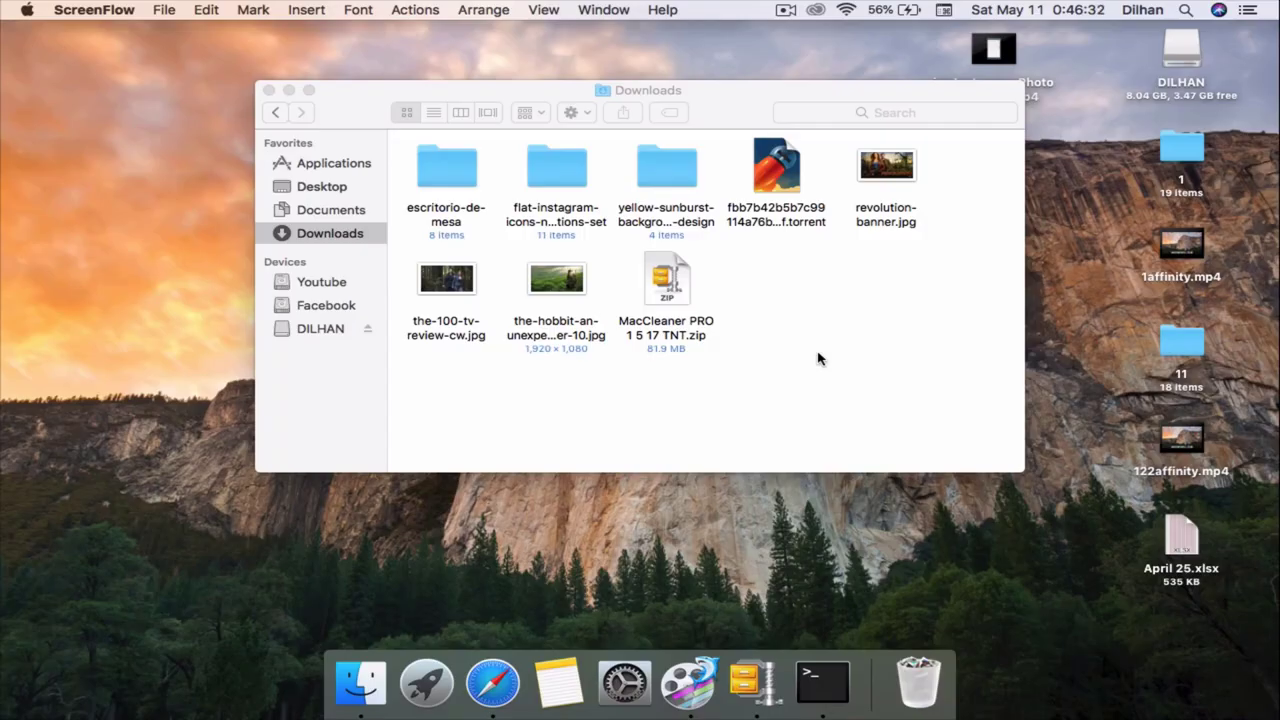
# Close the Downloads Finder window and launch Affinity Photo Beta from Launchpad
pyautogui.click(268, 90)
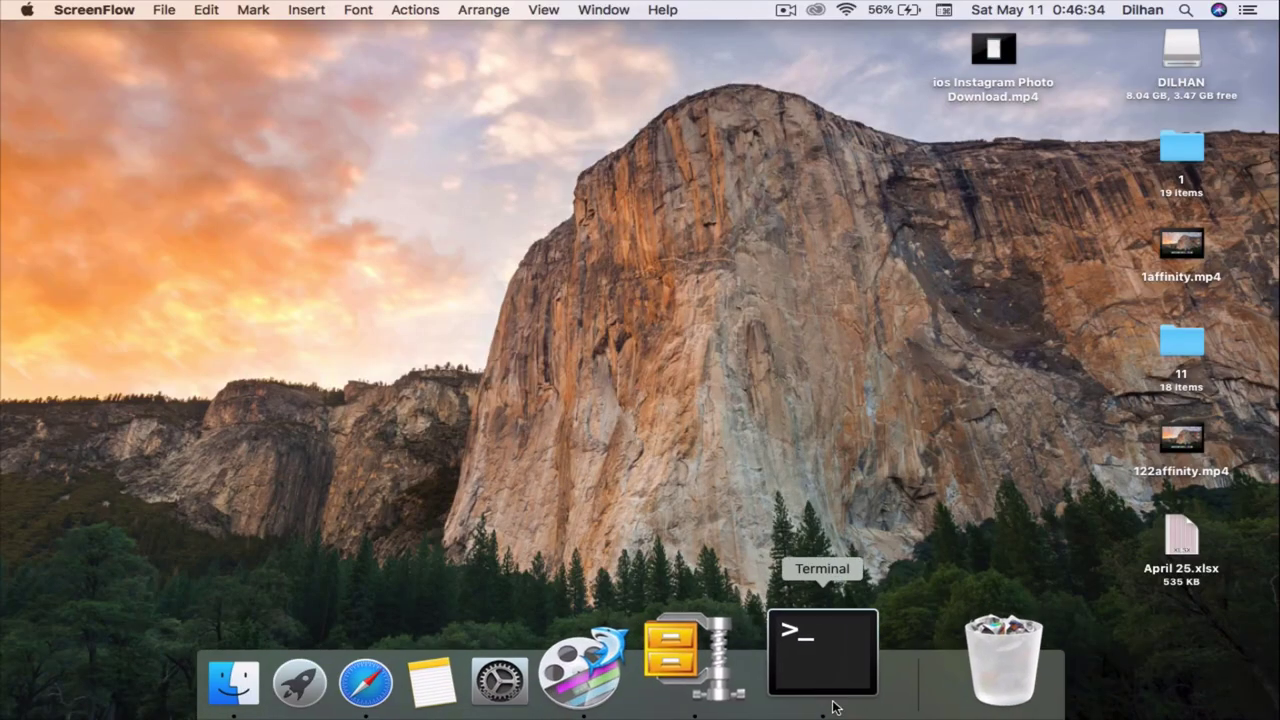
pyautogui.click(93, 9)
pyautogui.click(190, 380)
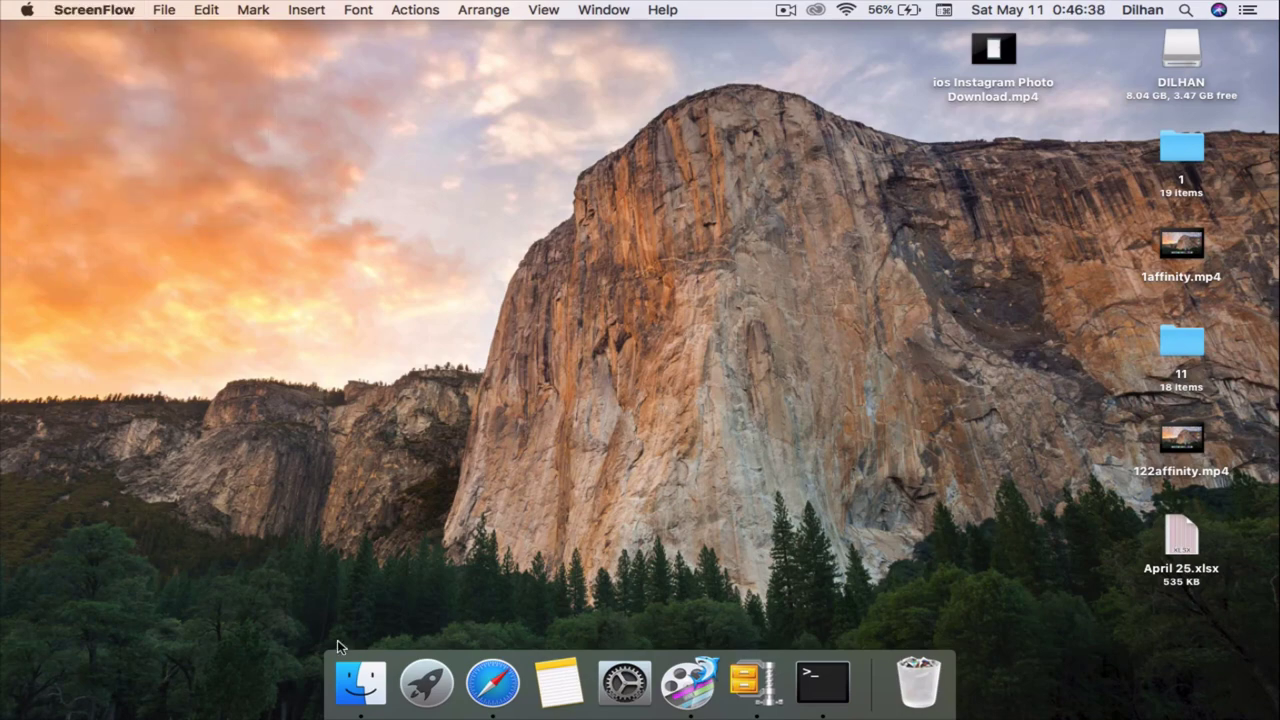
pyautogui.click(410, 680)
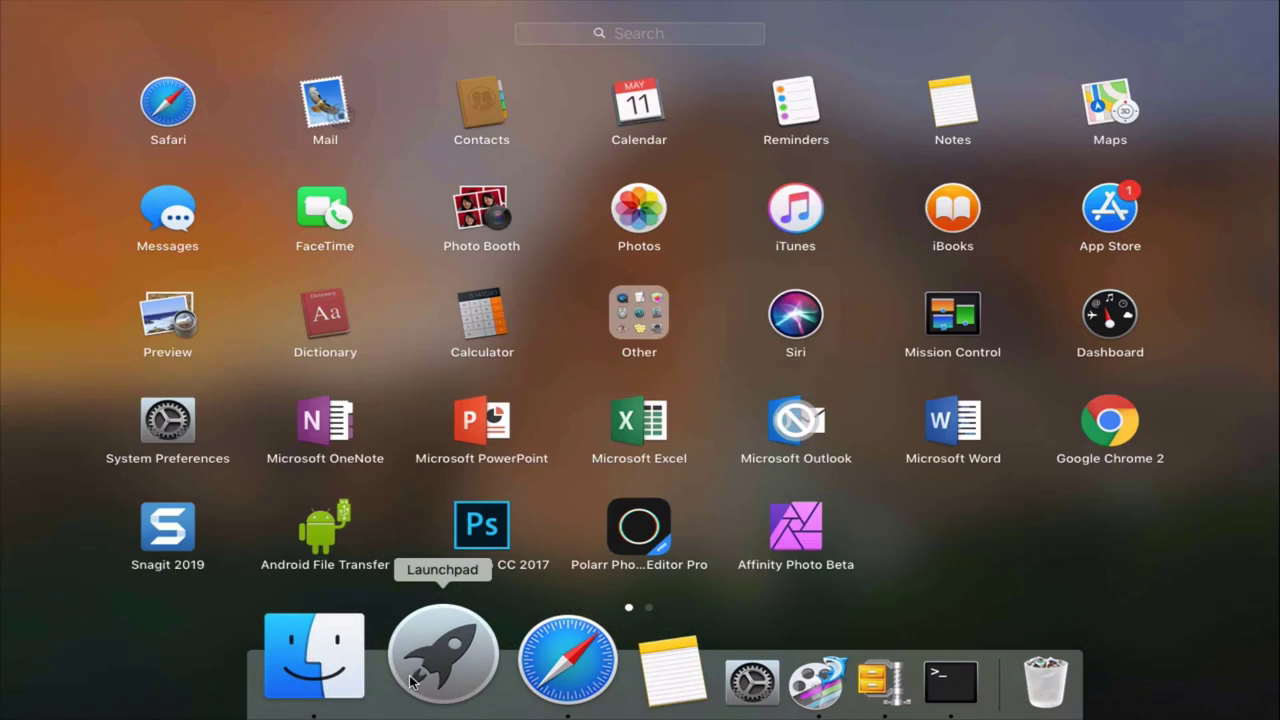
pyautogui.click(803, 514)
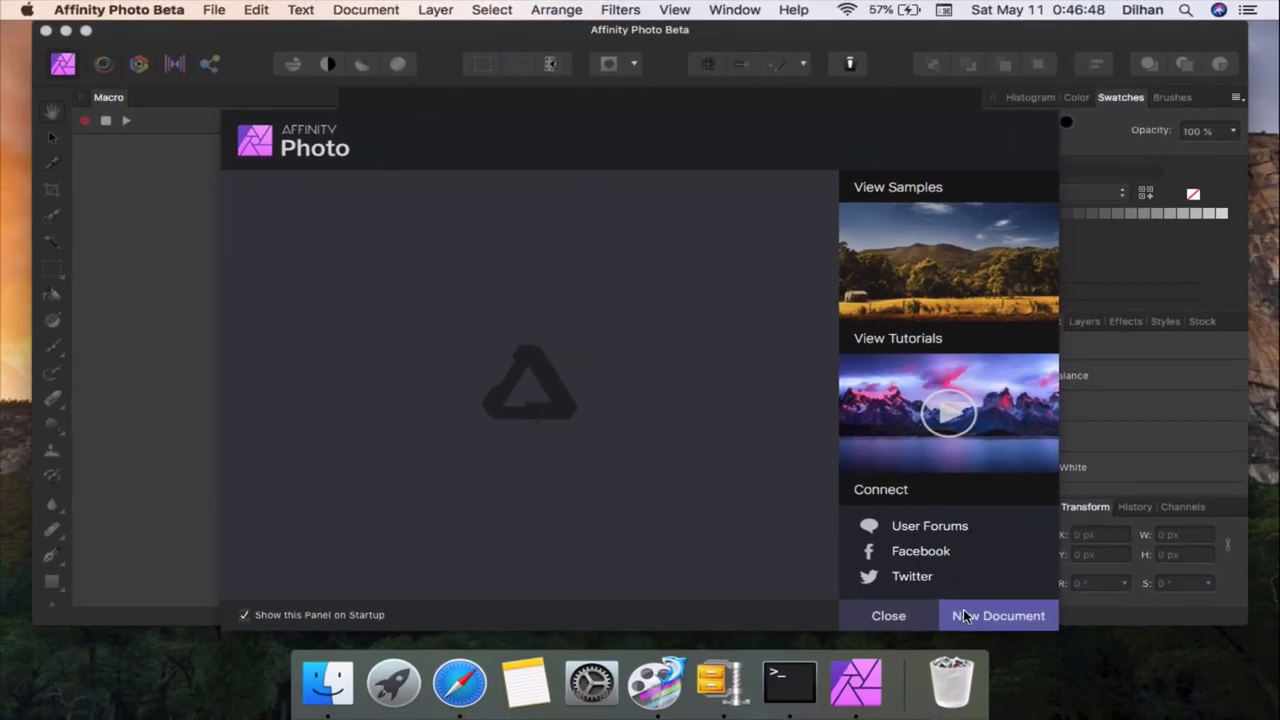
# Close the welcome panel, make the window full-screen, and bring up File > Open
pyautogui.click(889, 616)
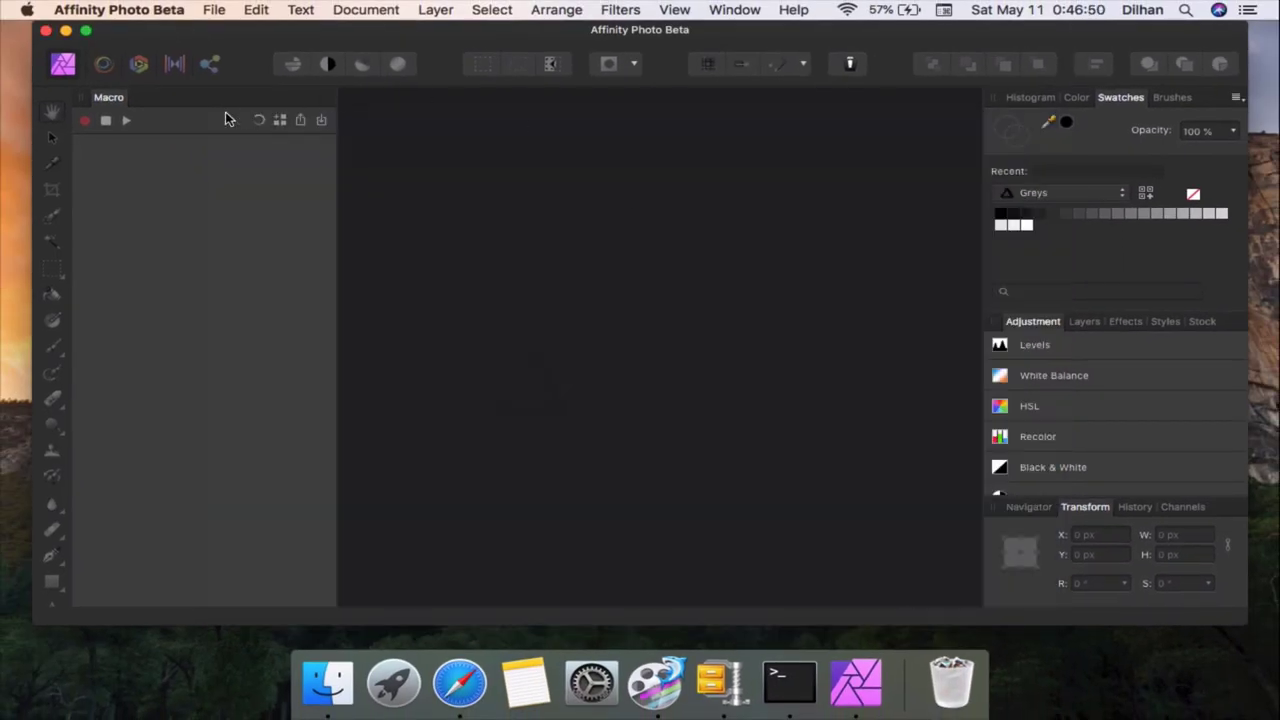
pyautogui.click(214, 9)
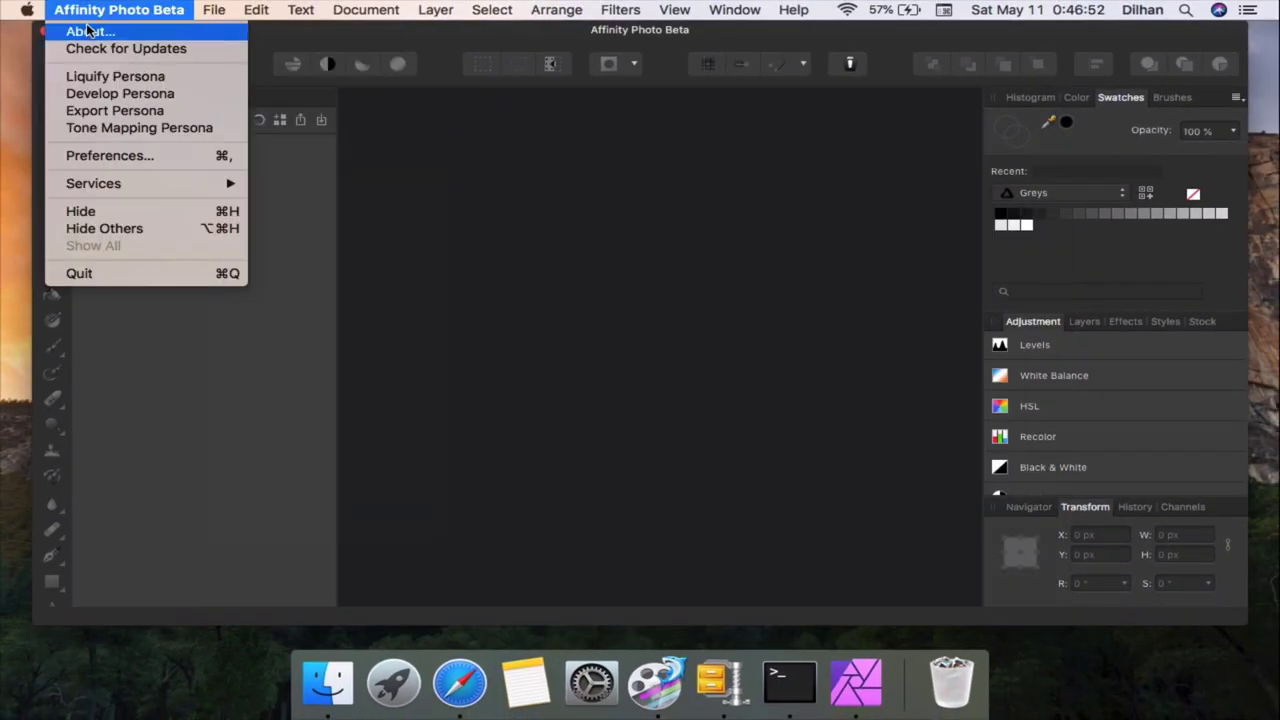
pyautogui.click(359, 176)
pyautogui.click(88, 29)
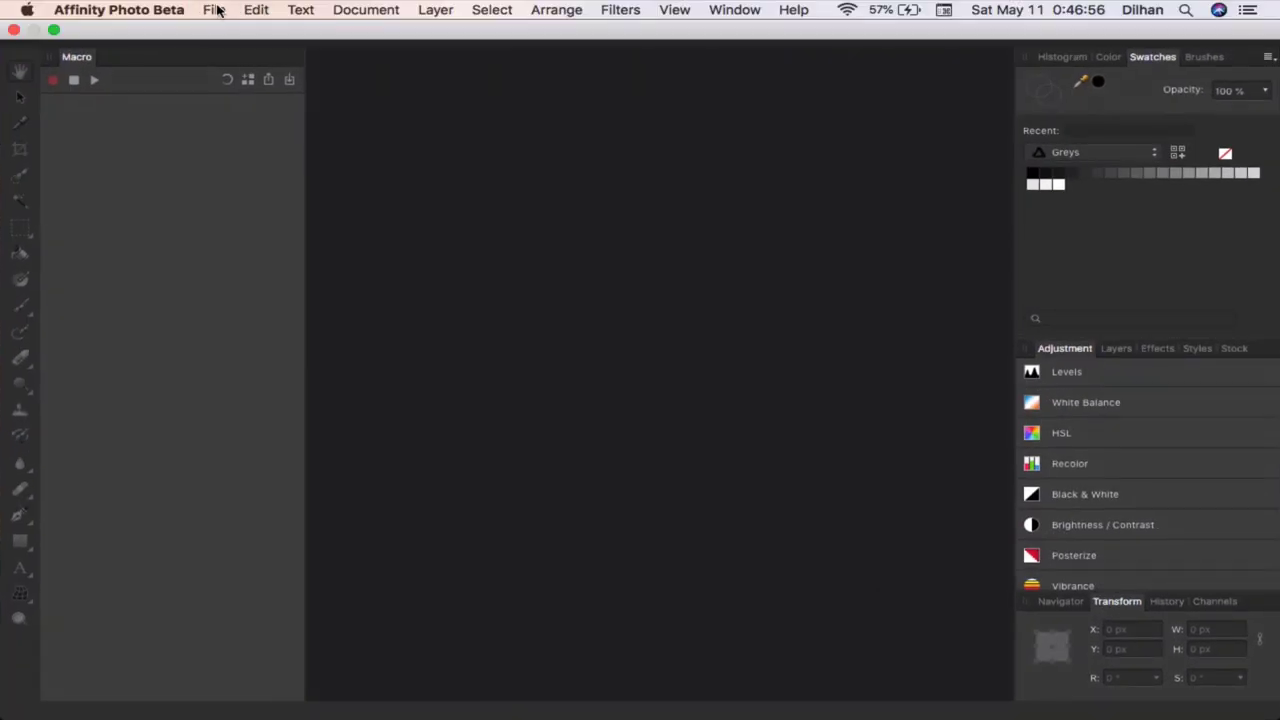
pyautogui.click(214, 10)
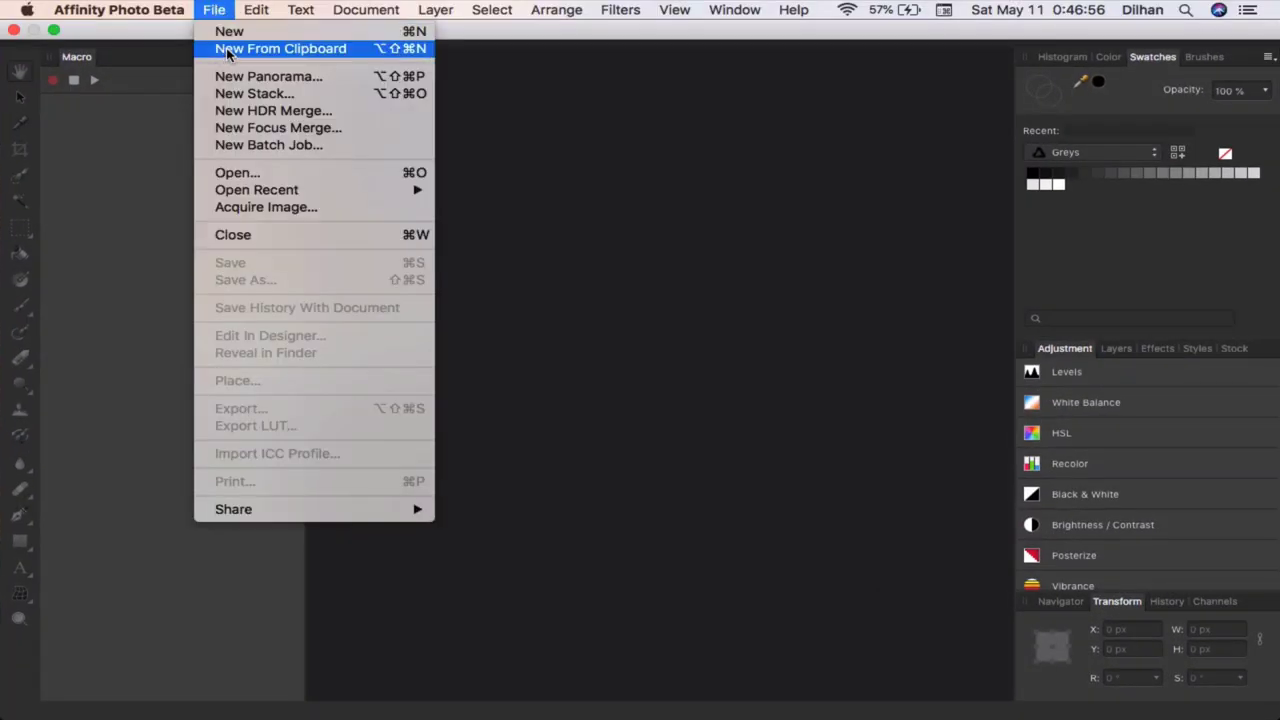
pyautogui.click(271, 174)
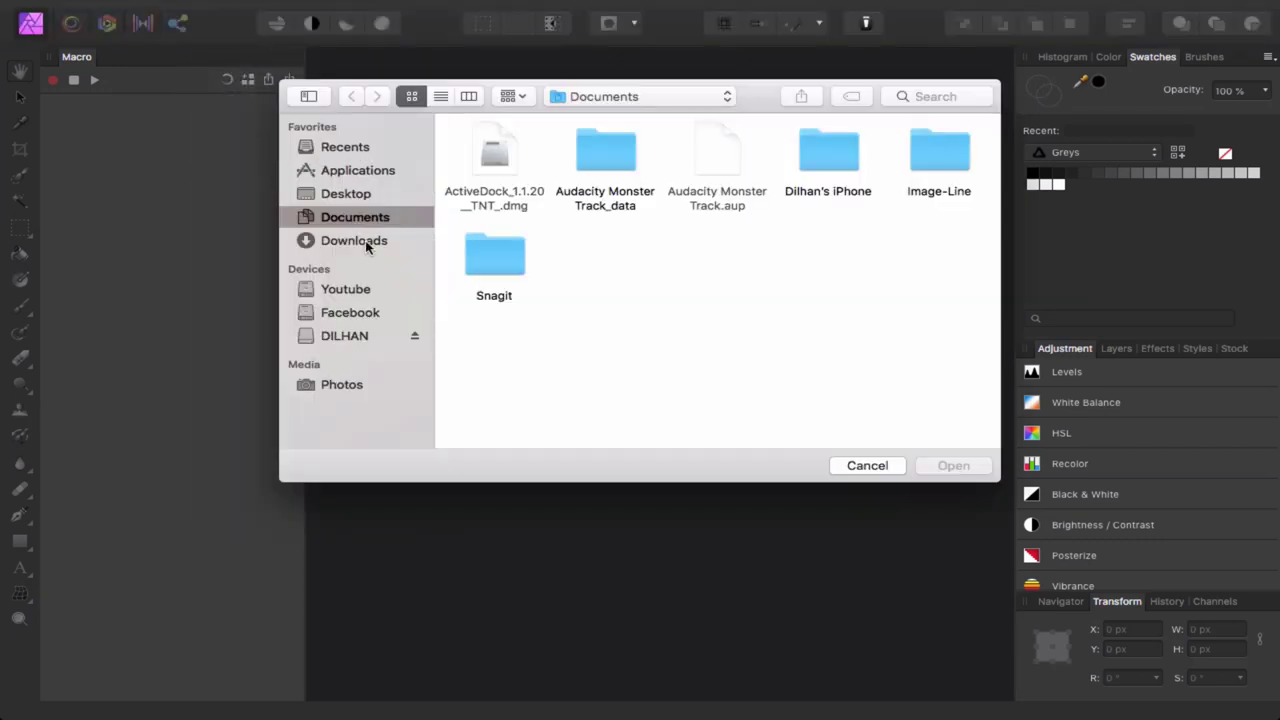
# In Downloads, select revolution-banner.jpg, the-100-tv-review-cw.jpg and the Hobbit wallpaper, and open them together
pyautogui.click(365, 240)
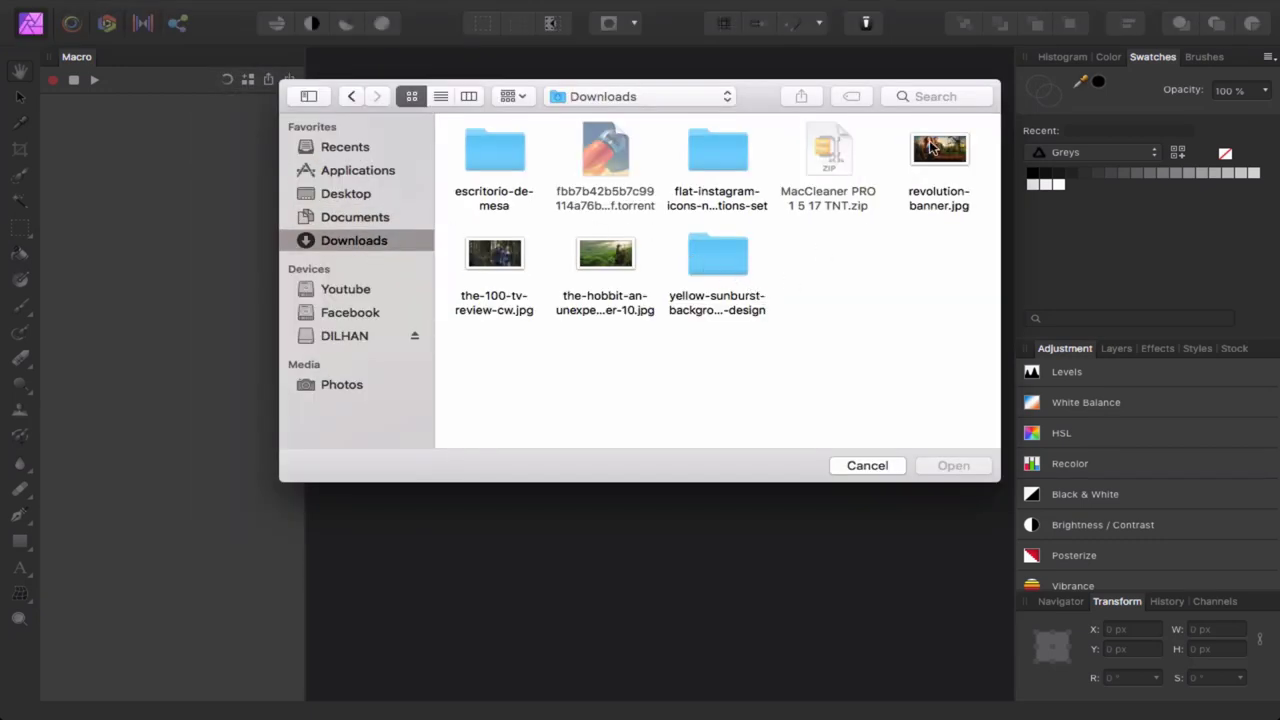
pyautogui.moveTo(604, 361); pyautogui.dragTo(455, 225)
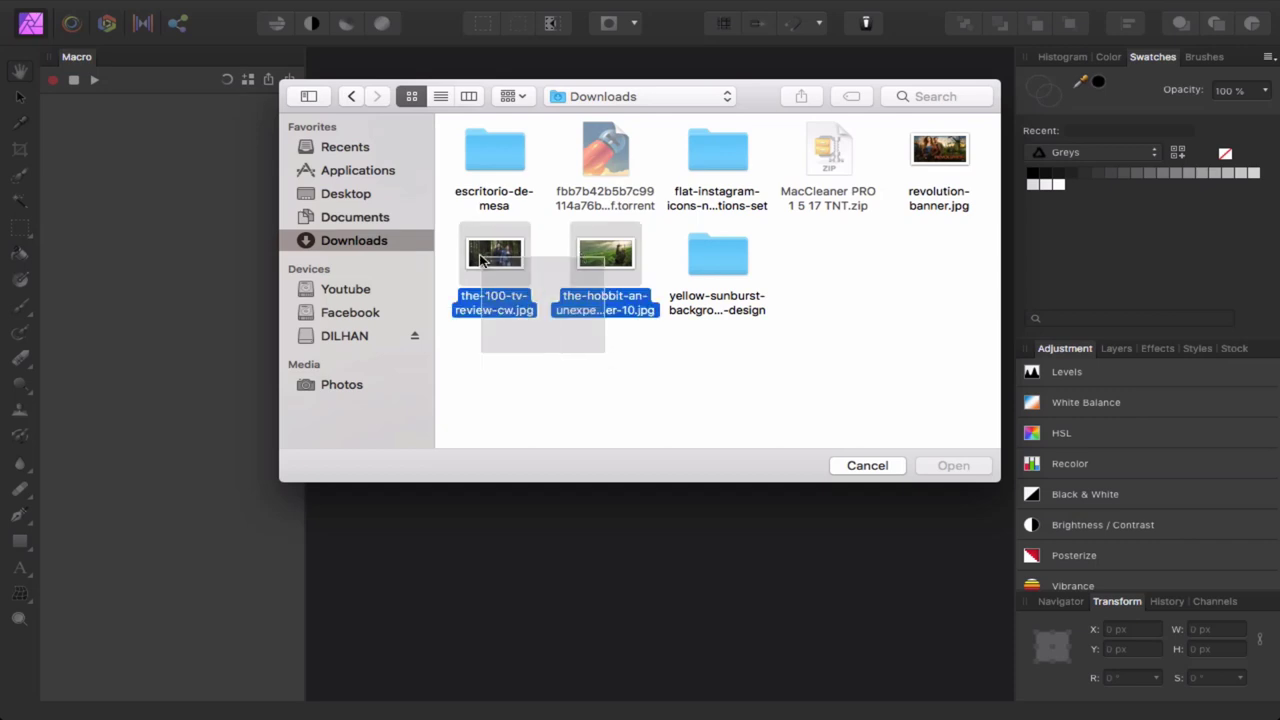
pyautogui.keyDown('super'); pyautogui.click(945, 160); pyautogui.keyUp('super')
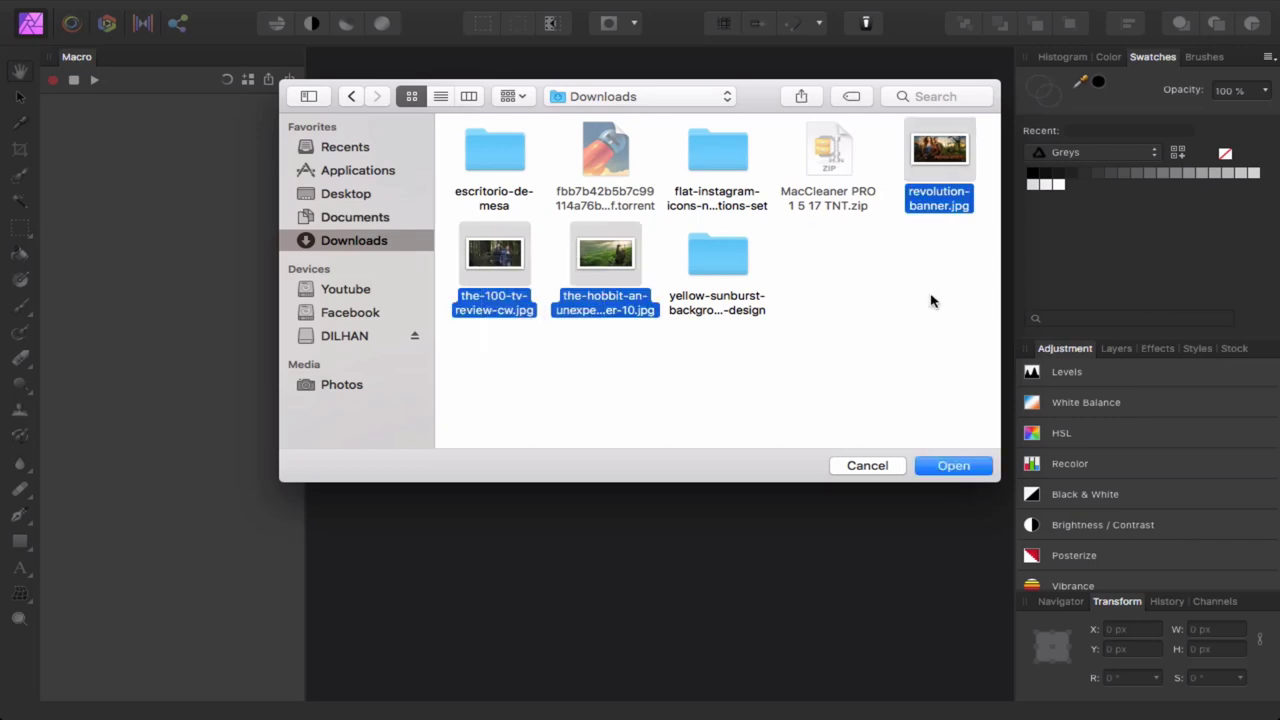
pyautogui.click(946, 465)
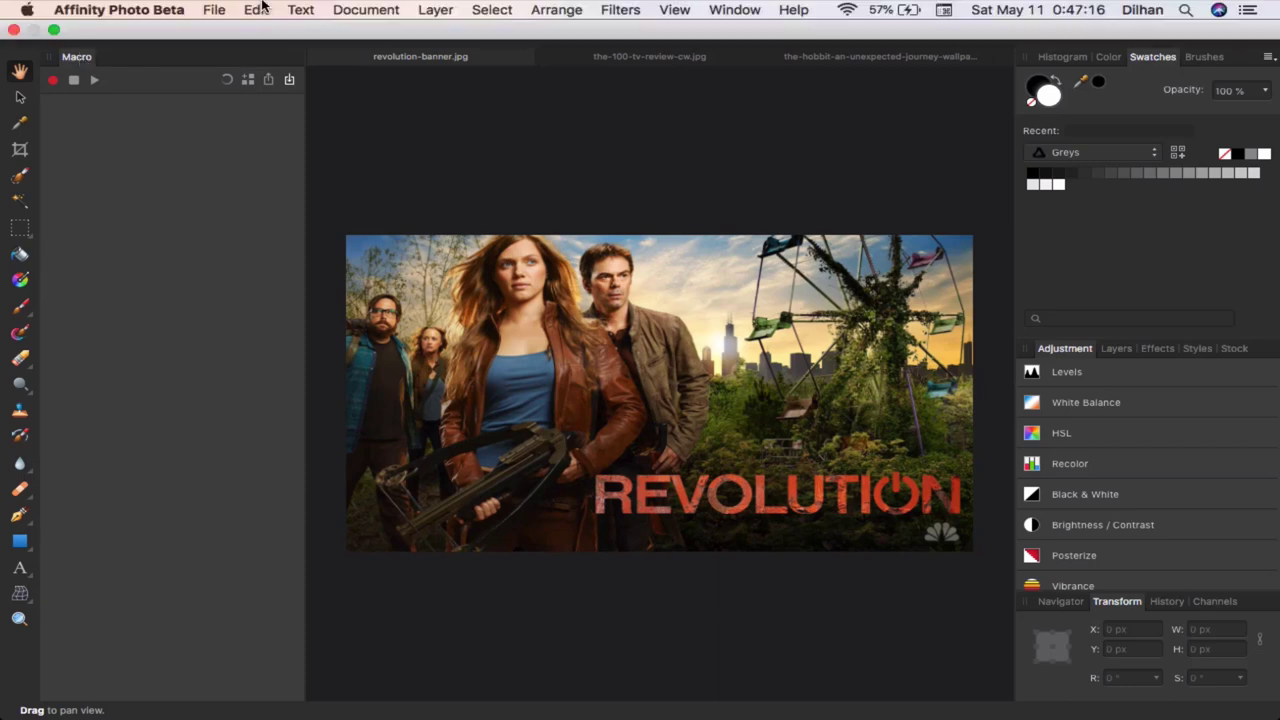
# Close the floating Macro panel, then centre and zoom in on the Revolution banner
pyautogui.click(674, 9)
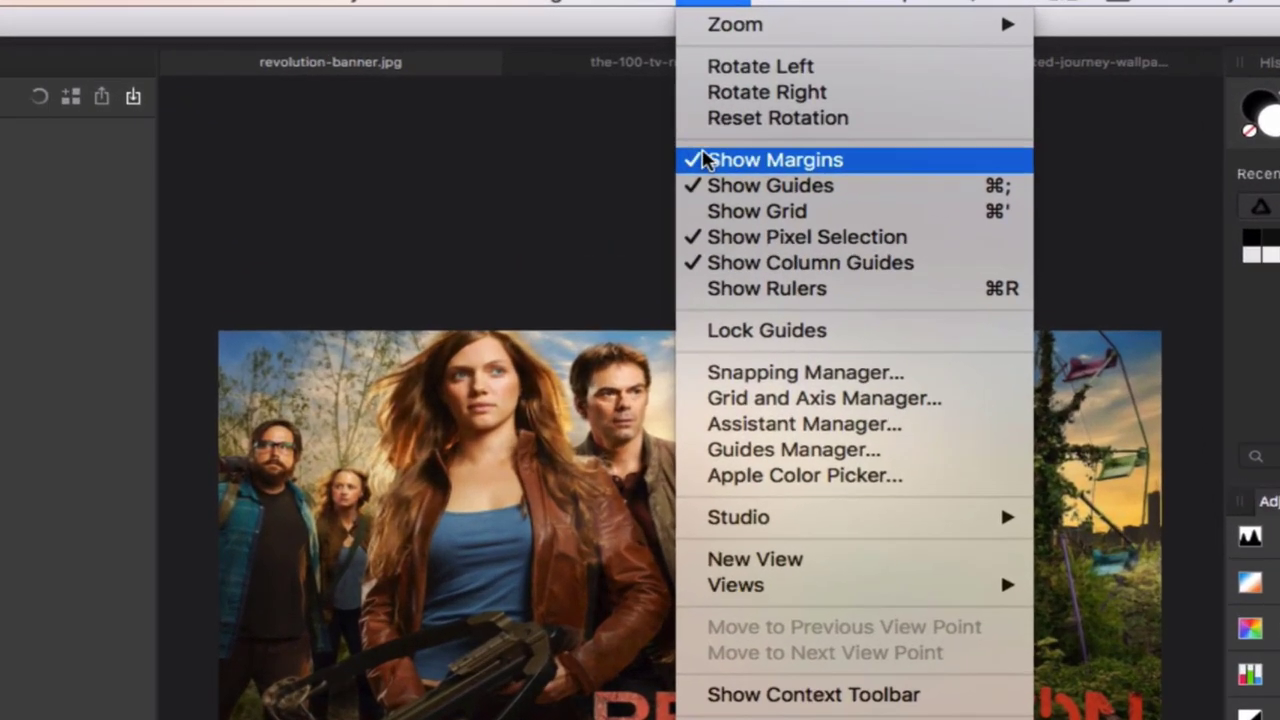
pyautogui.click(520, 163)
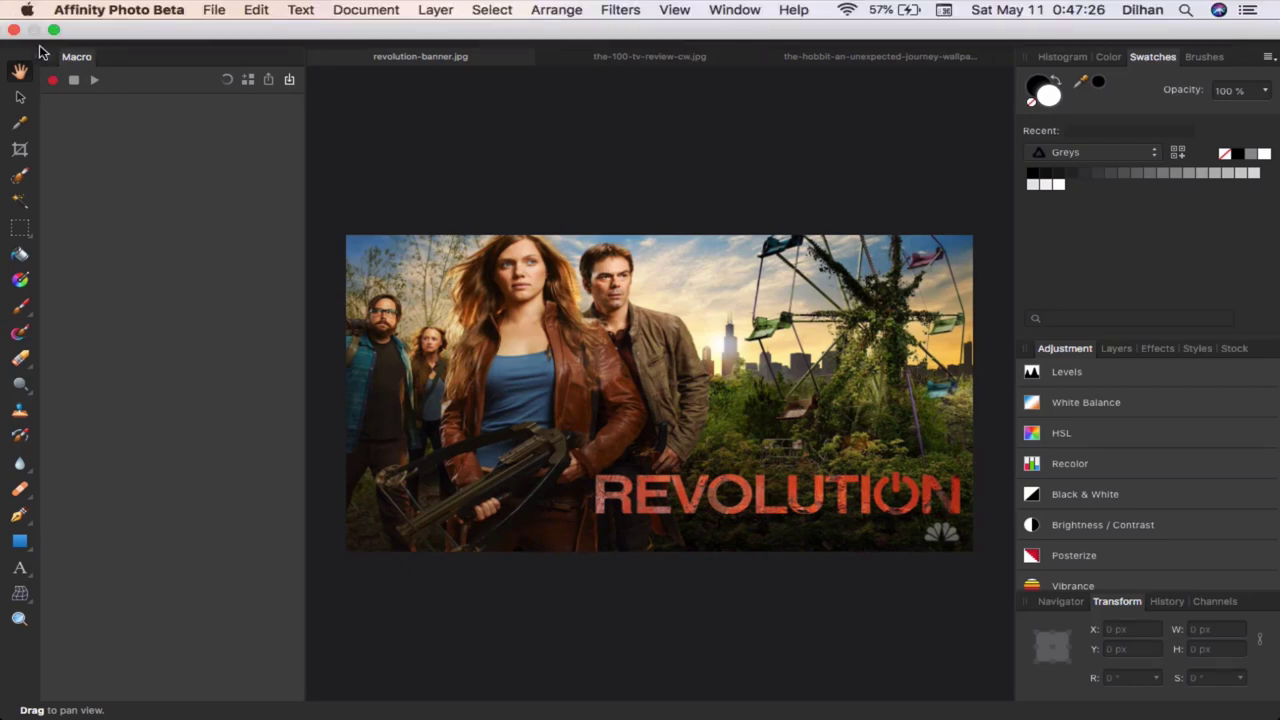
pyautogui.moveTo(52, 66); pyautogui.dragTo(115, 94)
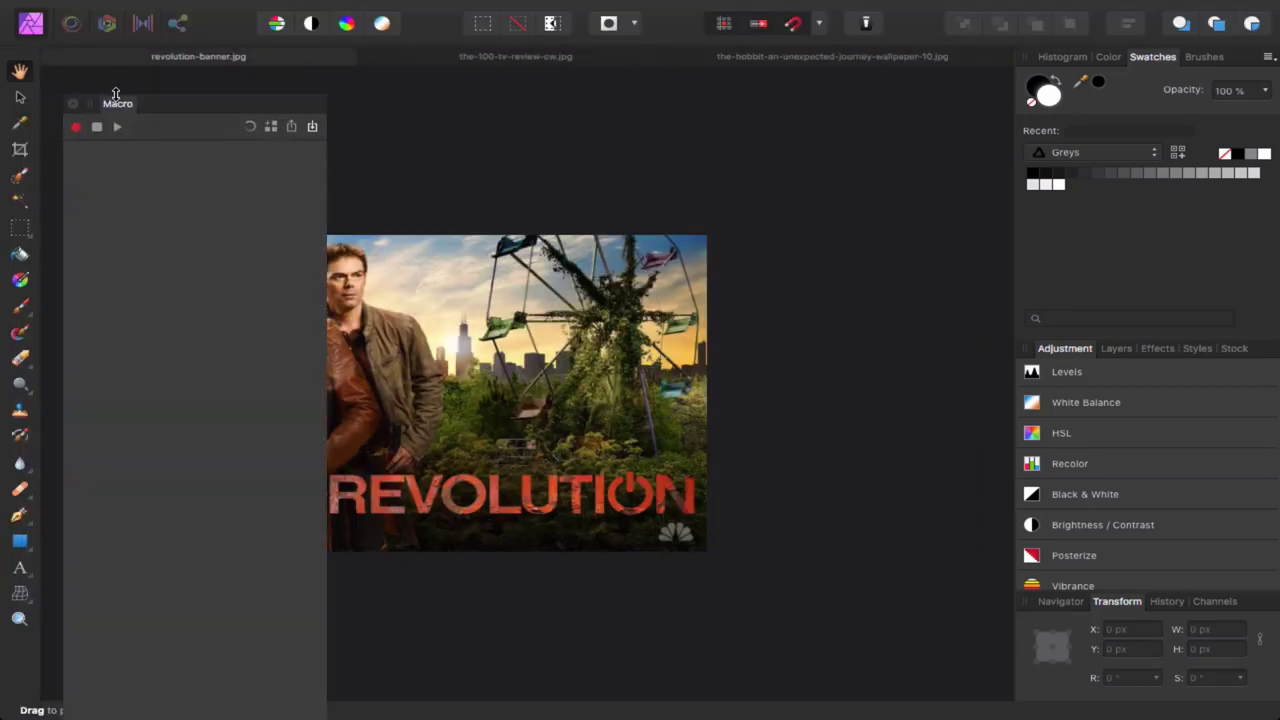
pyautogui.click(78, 105)
pyautogui.moveTo(474, 406); pyautogui.dragTo(563, 414)
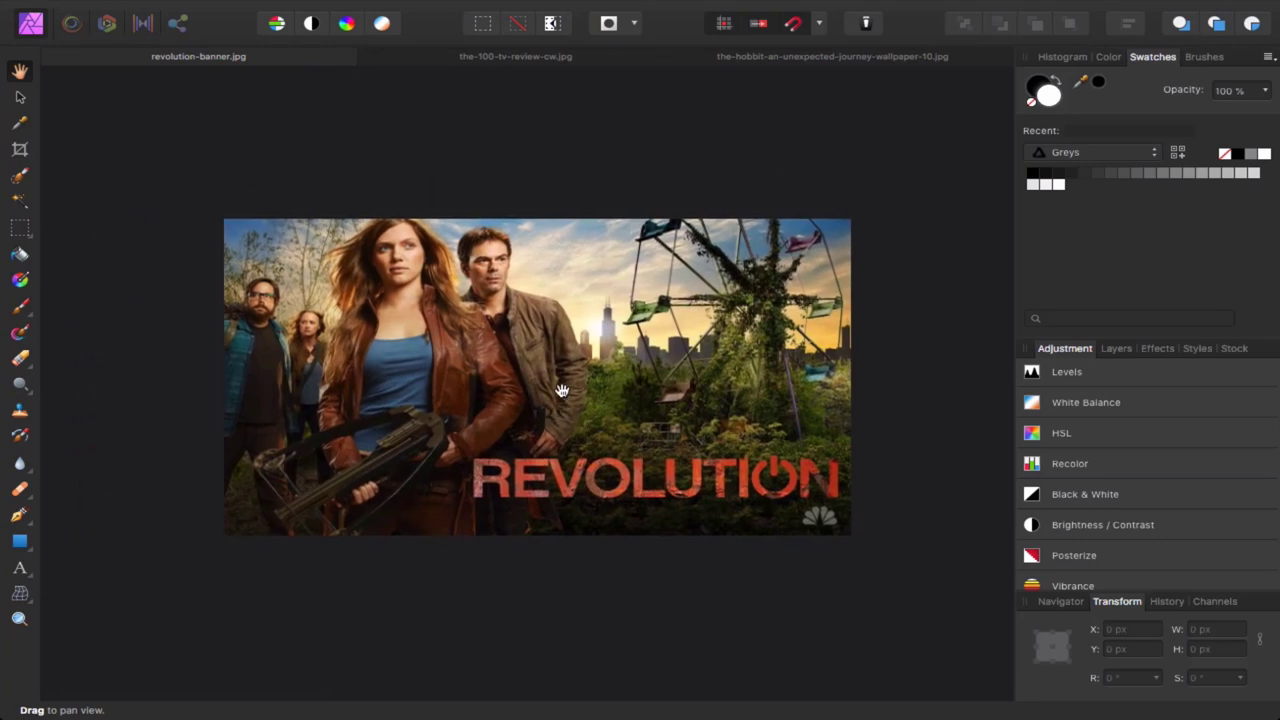
pyautogui.hotkey('ctrl', '+')
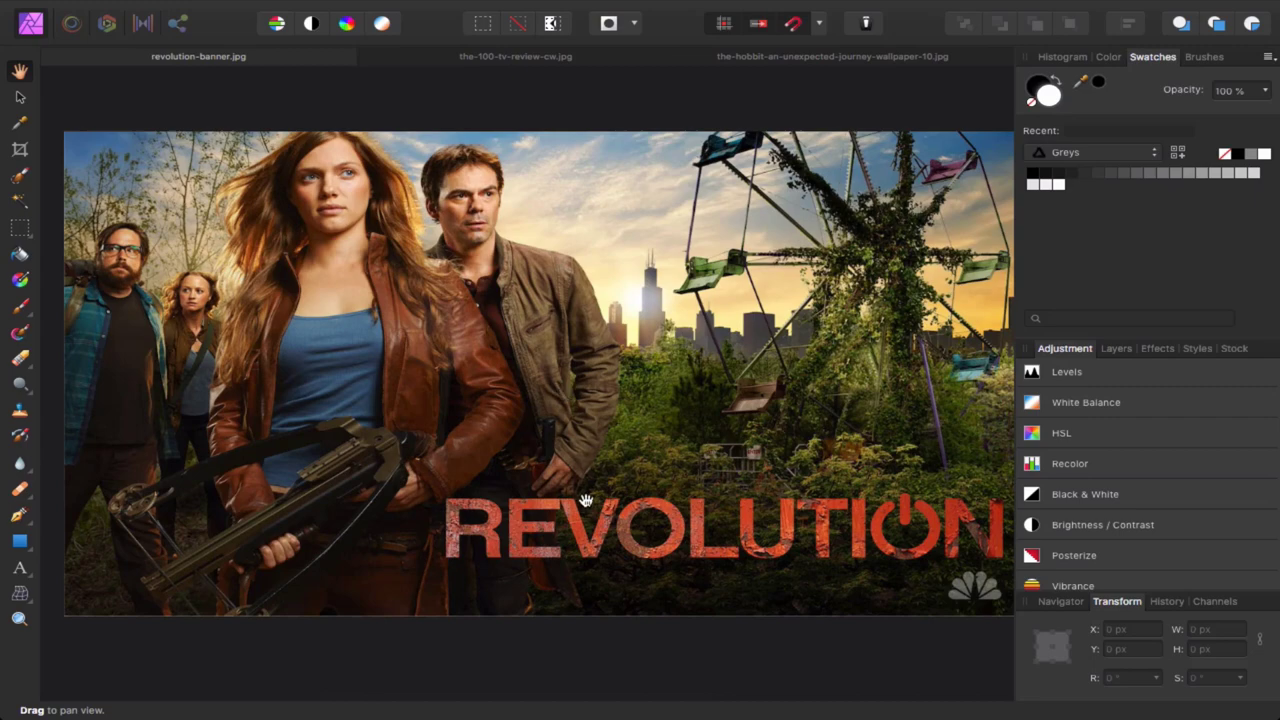
# Switch to the the-100-tv-review-cw.jpg tab and scroll around the forest photo
pyautogui.click(461, 60)
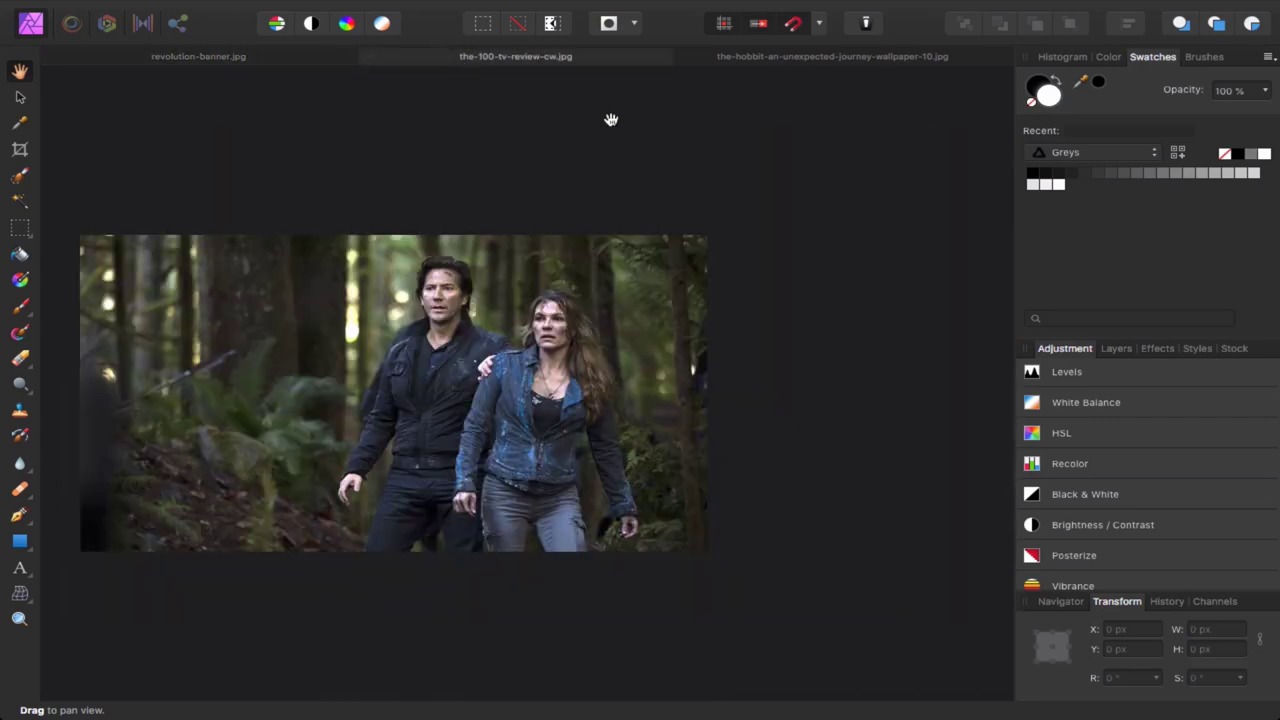
pyautogui.scroll(2, 492, 404)
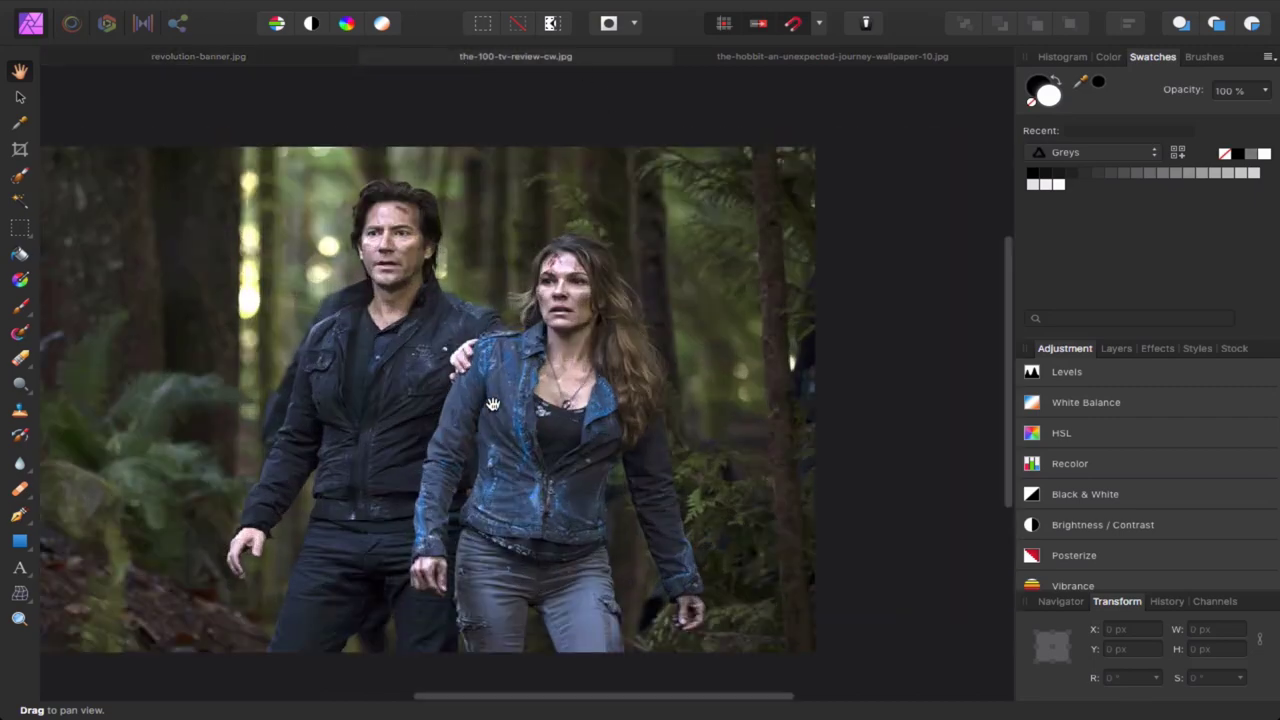
pyautogui.hscroll(-5, 483, 402)
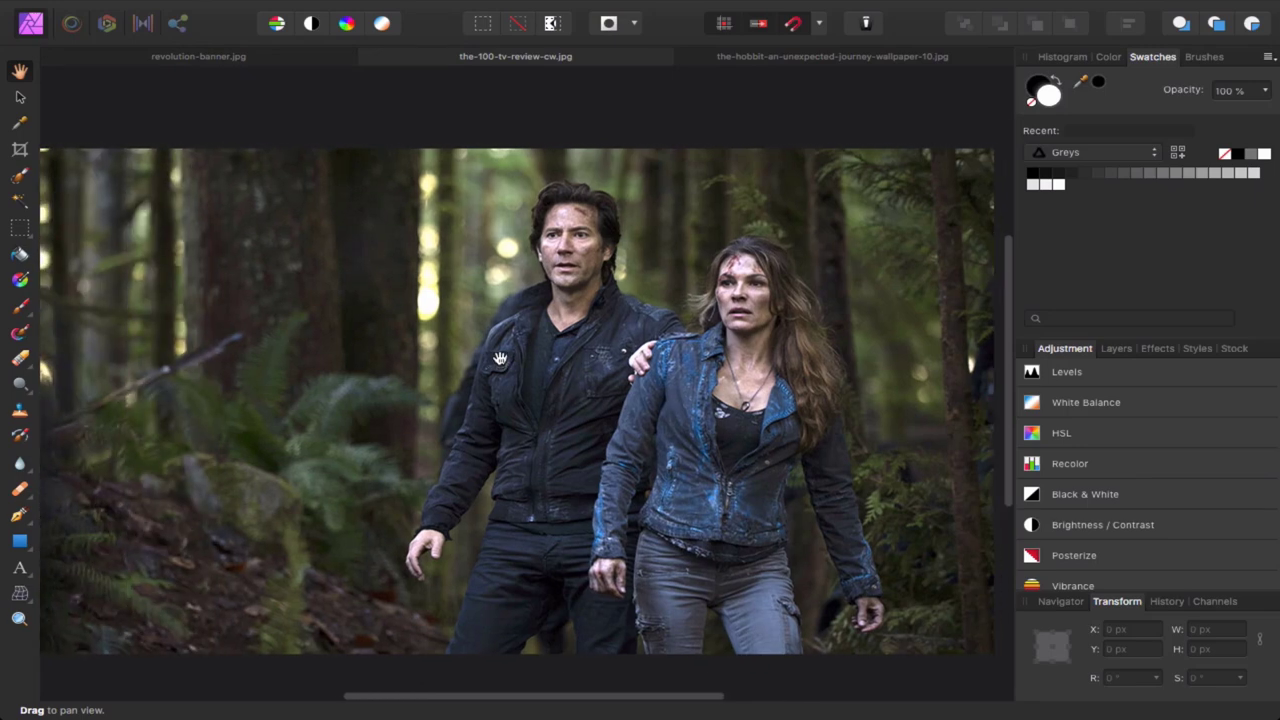
pyautogui.scroll(-1, 500, 358)
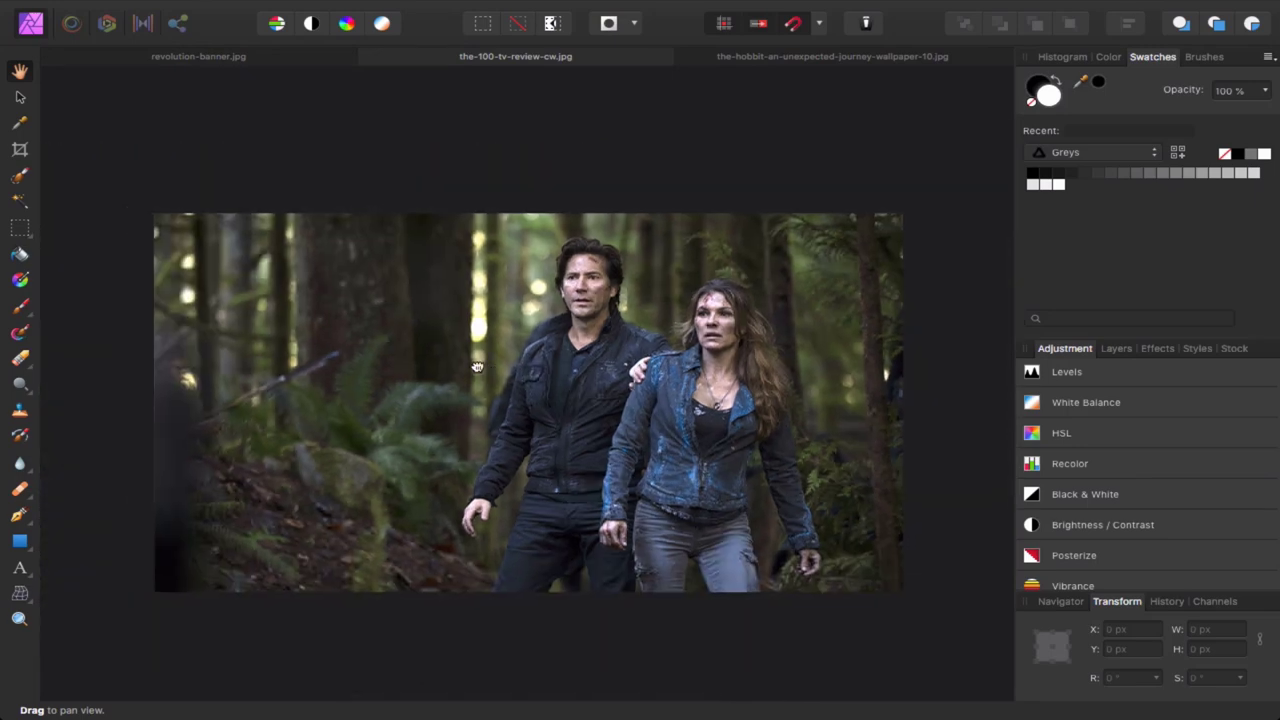
# Switch to the Hobbit wallpaper tab, then pan and zoom to frame the image
pyautogui.click(757, 56)
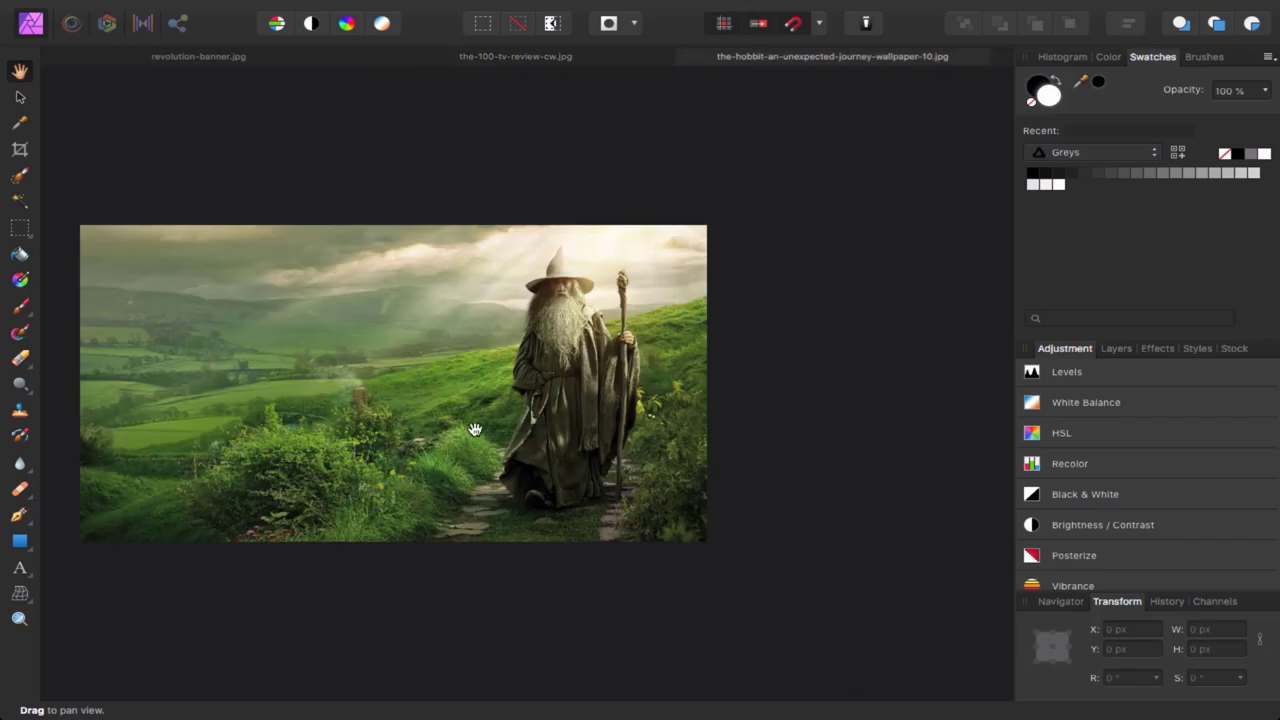
pyautogui.moveTo(475, 430); pyautogui.dragTo(628, 434)
pyautogui.scroll(2, 628, 434)
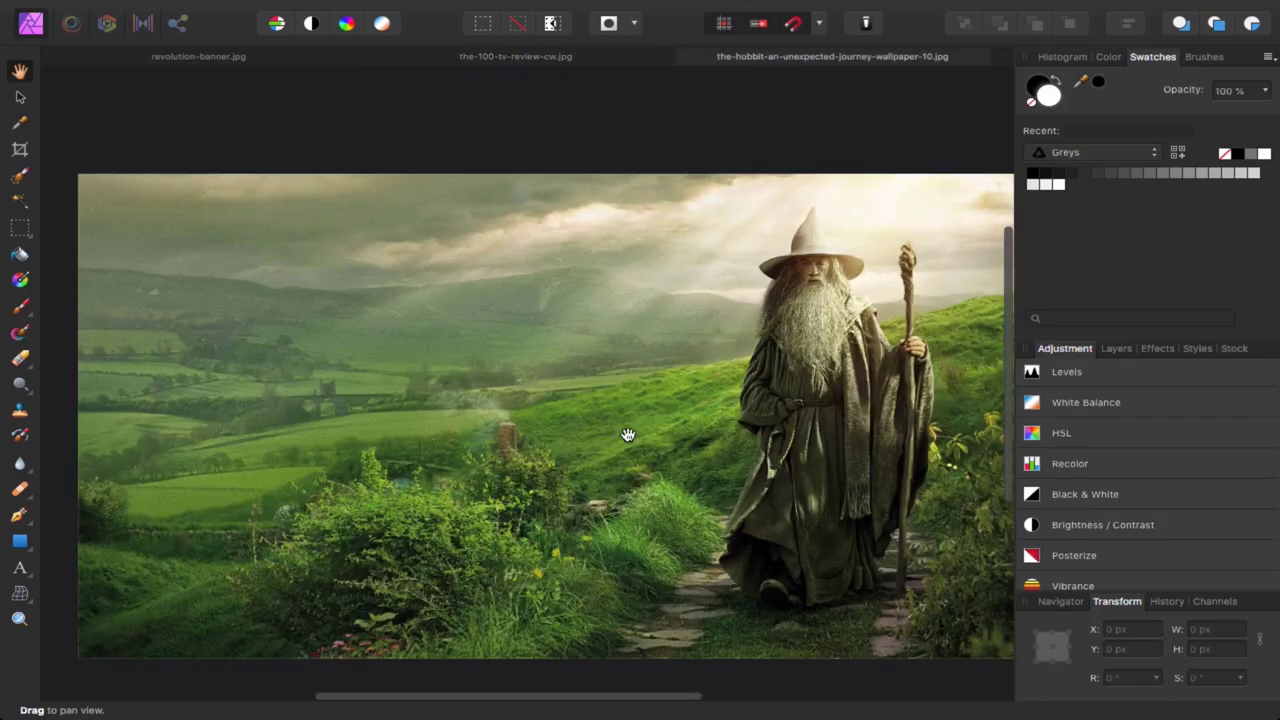
pyautogui.moveTo(628, 434); pyautogui.dragTo(589, 410)
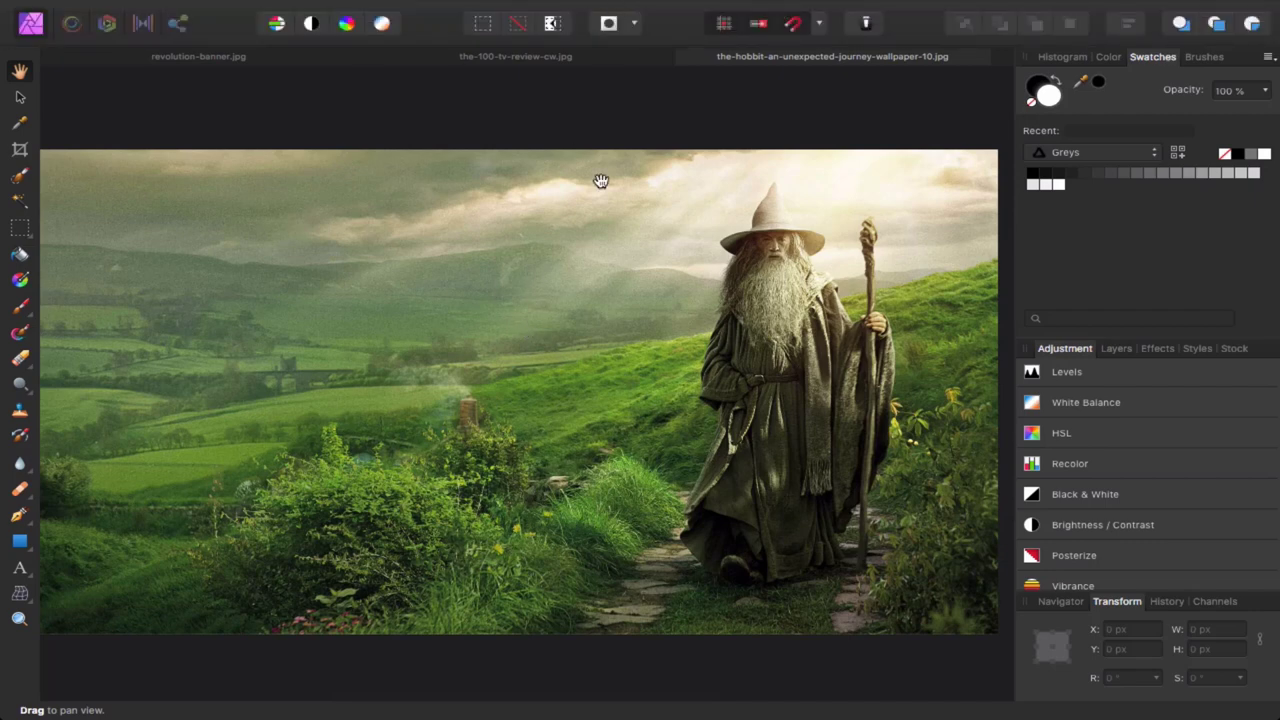
pyautogui.moveTo(54, 30)
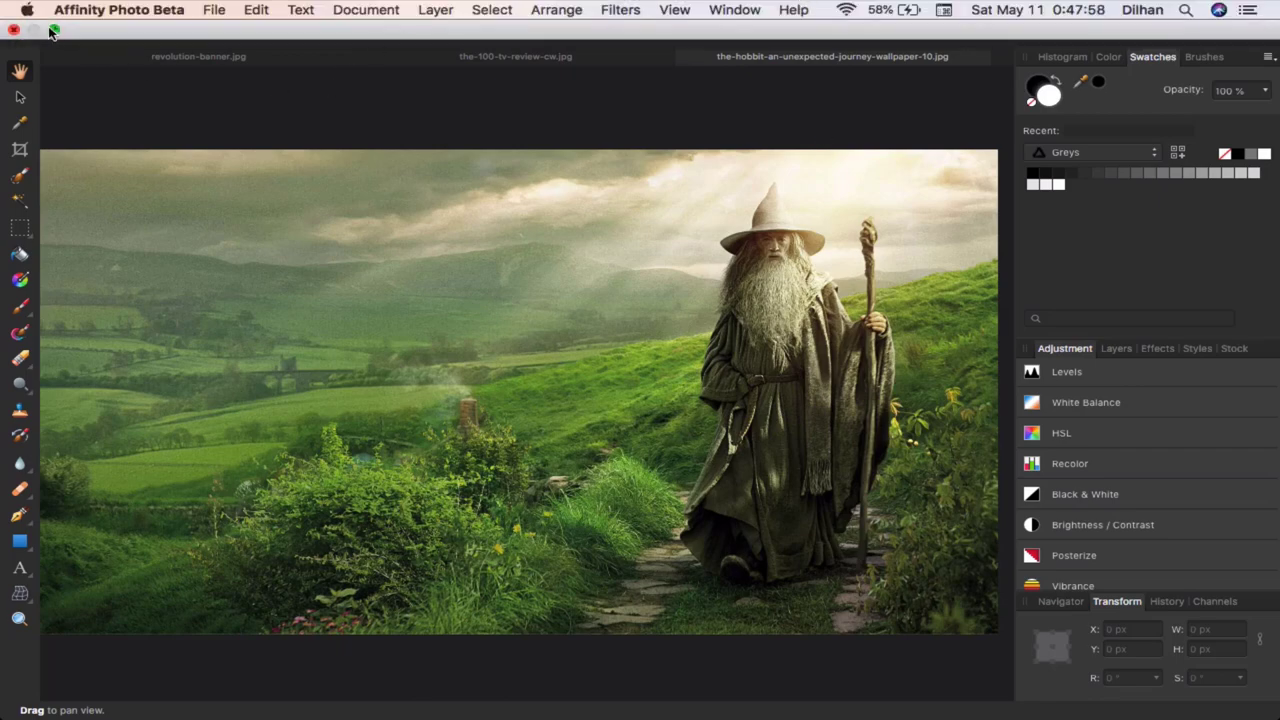
# Toggle full screen off and back on, then pick the Move and Artistic Text tools
pyautogui.click(53, 30)
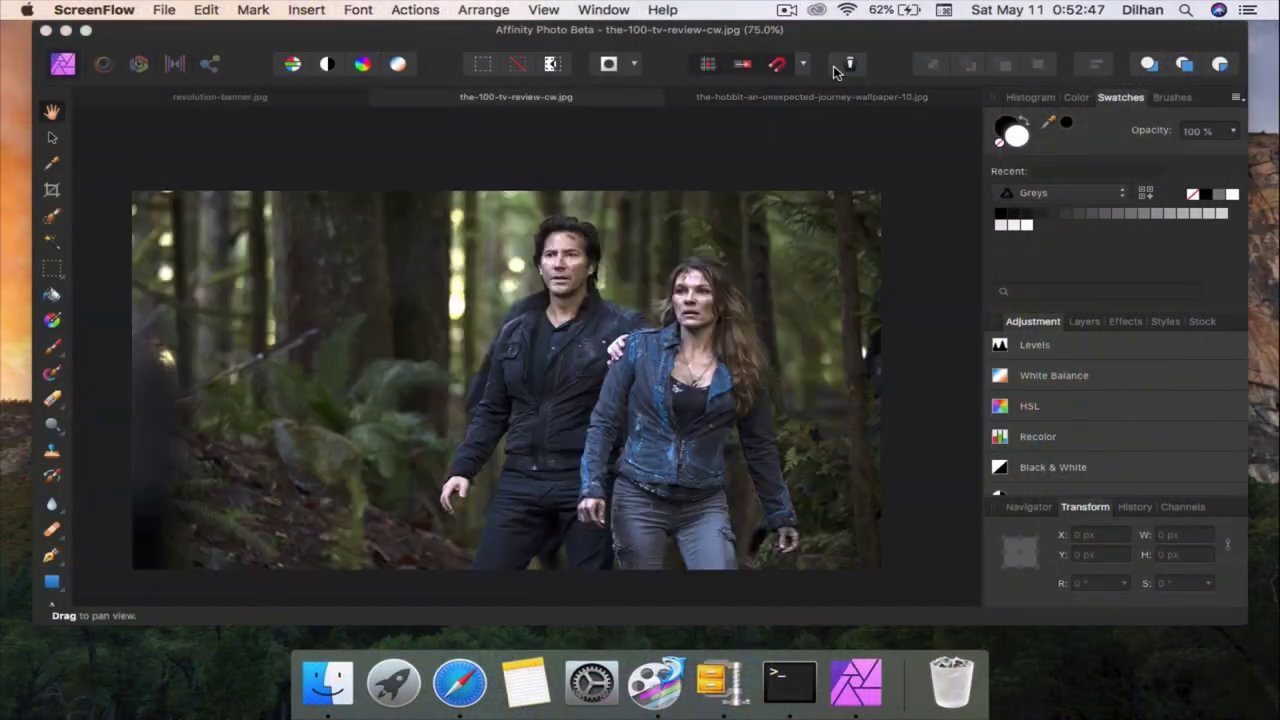
pyautogui.click(87, 31)
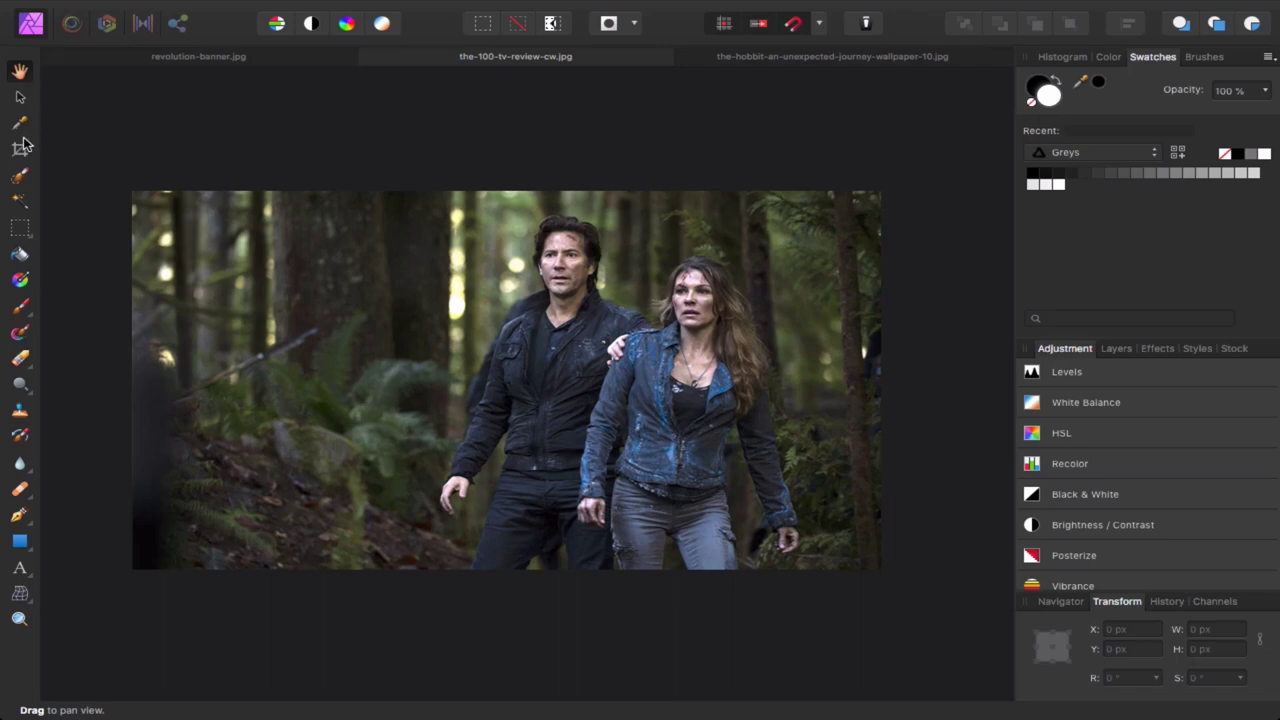
pyautogui.click(27, 96)
pyautogui.click(21, 99)
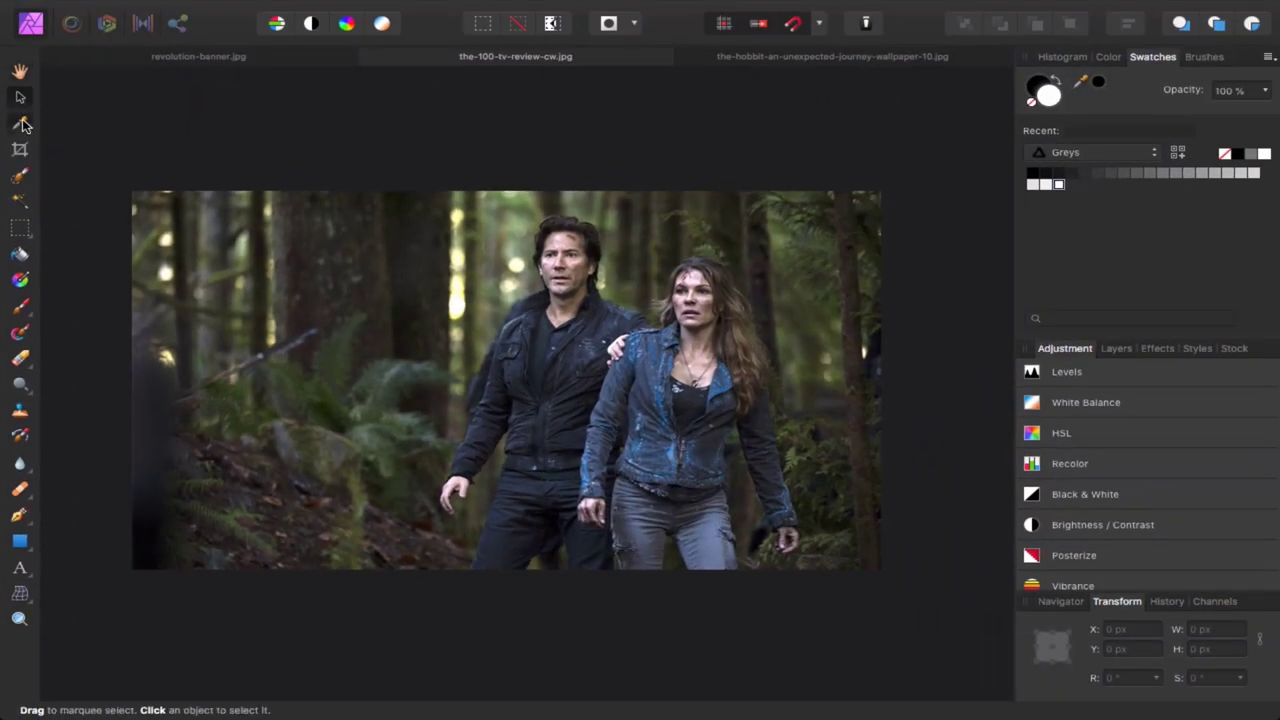
pyautogui.press('t')
# Browse the Histogram, Colour, grey Swatches, Brushes and Layers panels
pyautogui.click(1060, 61)
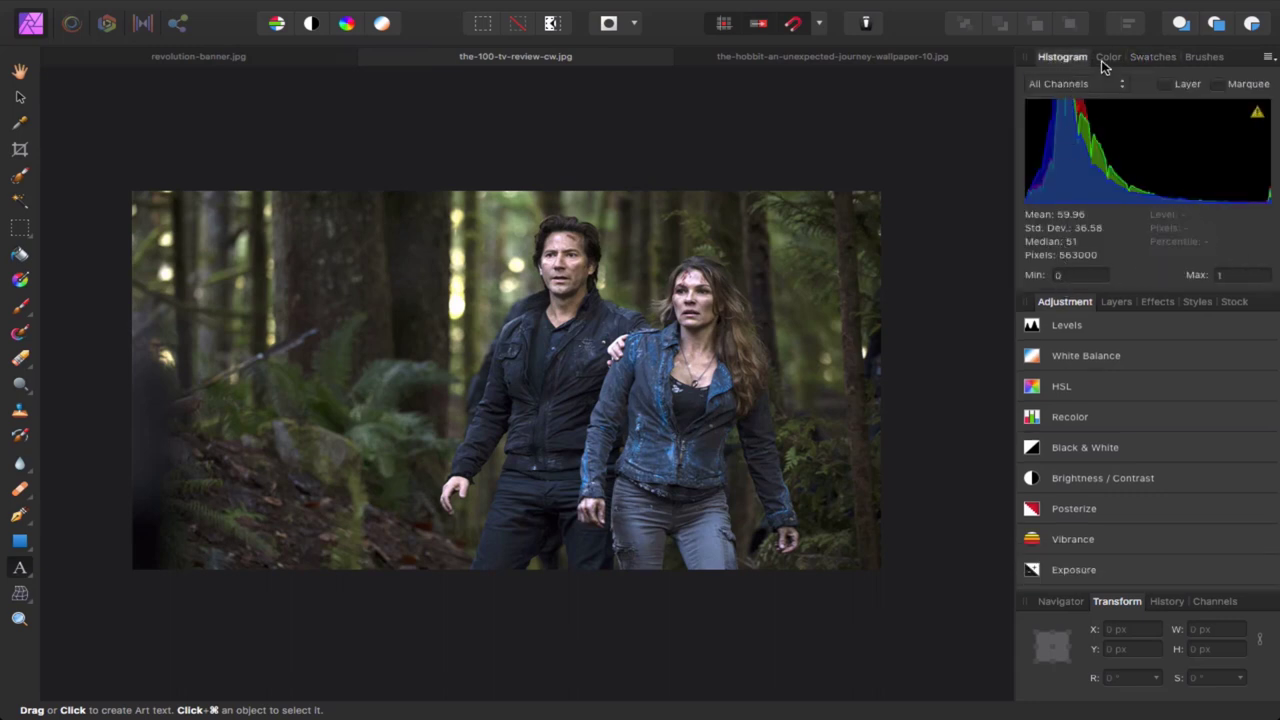
pyautogui.click(1104, 58)
pyautogui.click(1135, 58)
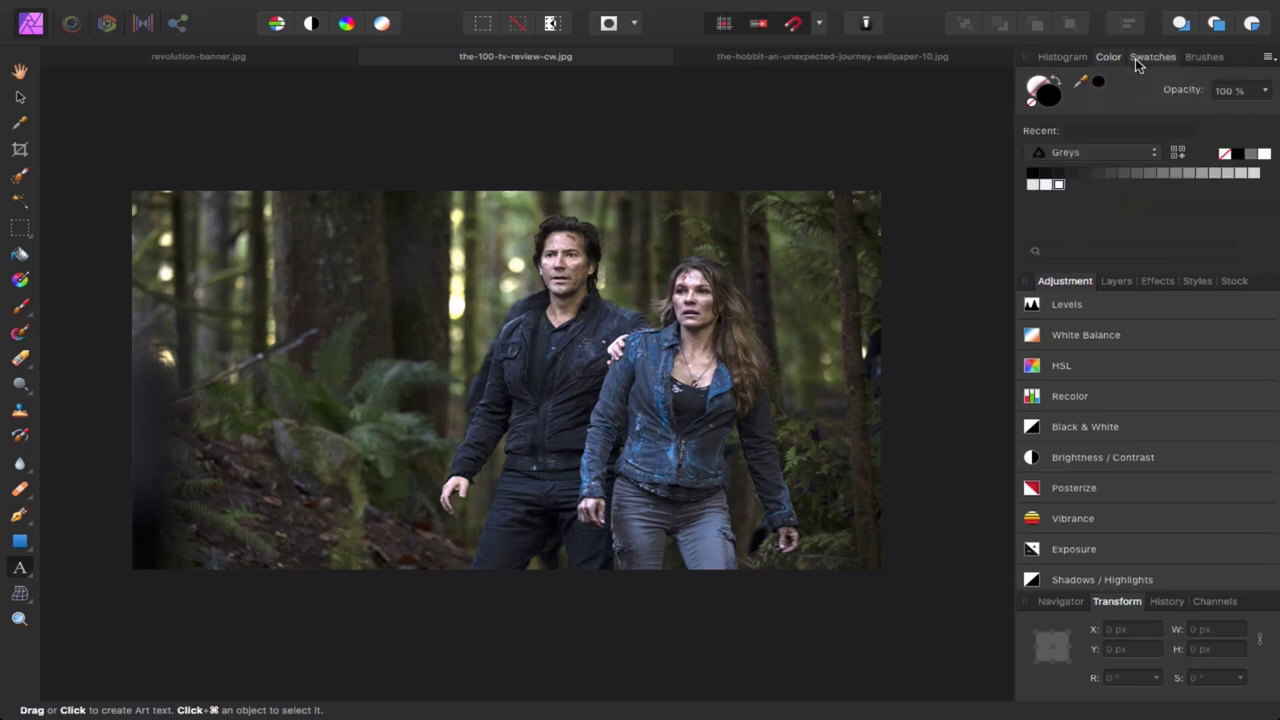
pyautogui.click(1191, 62)
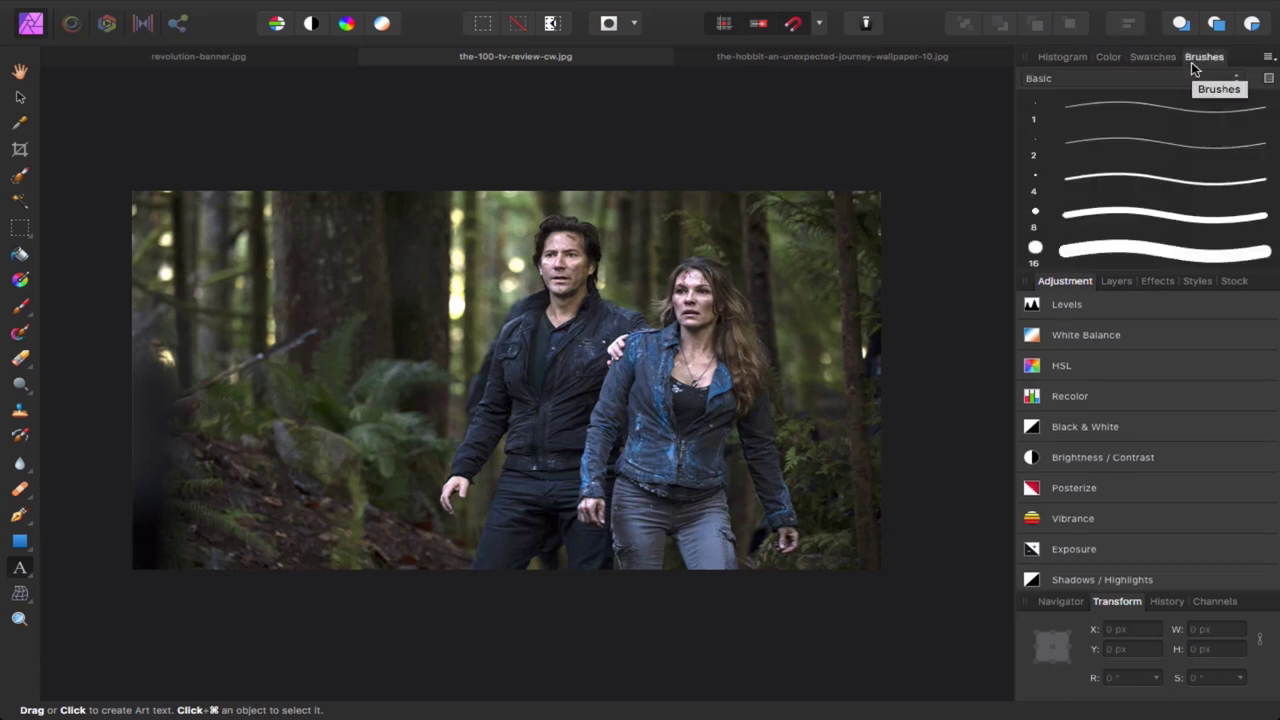
pyautogui.click(1115, 283)
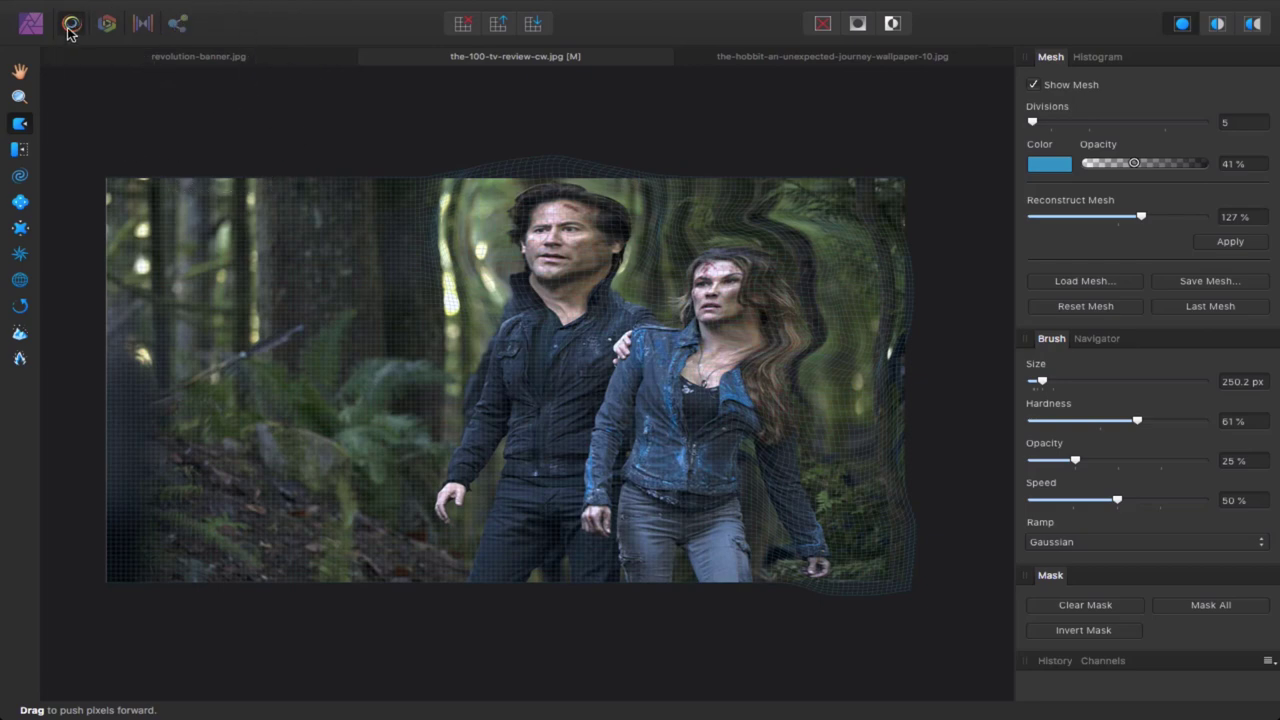
# Apply the liquify warp and move the photo into the Develop persona
pyautogui.click(113, 30)
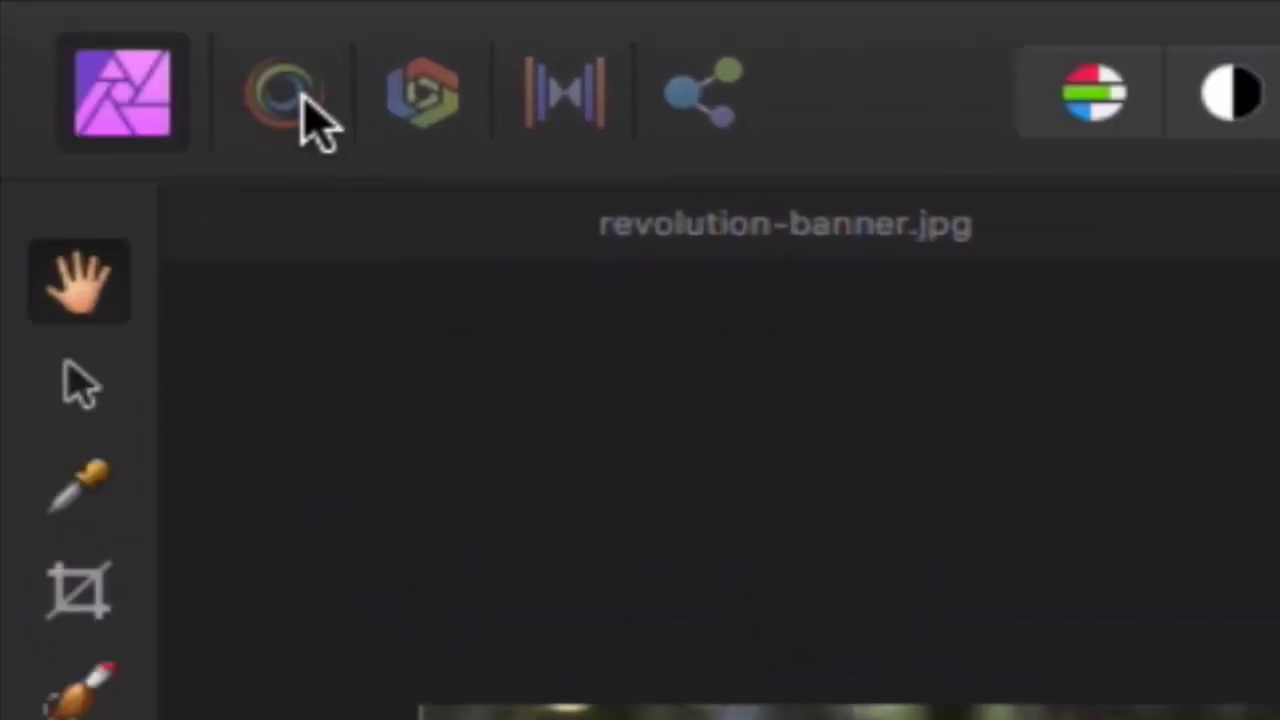
pyautogui.click(432, 108)
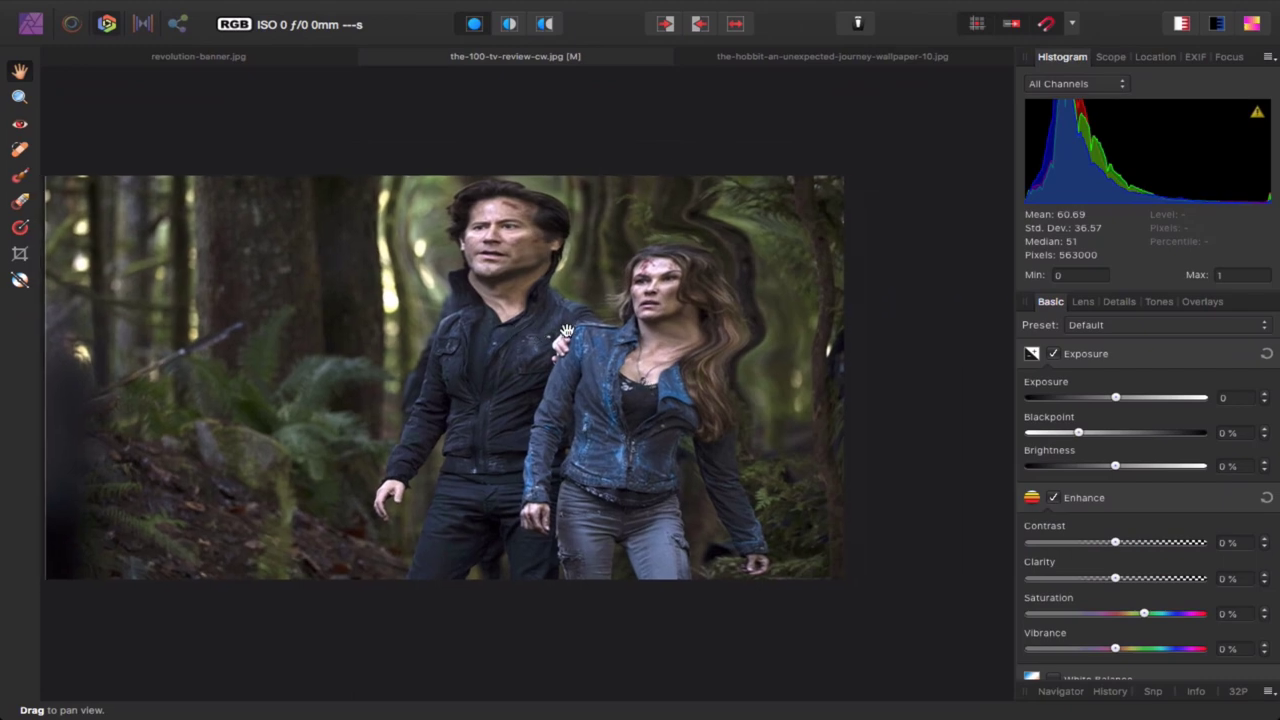
# Turn on split before/after view and bring up the Lens correction settings
pyautogui.moveTo(705, 390); pyautogui.dragTo(740, 386)
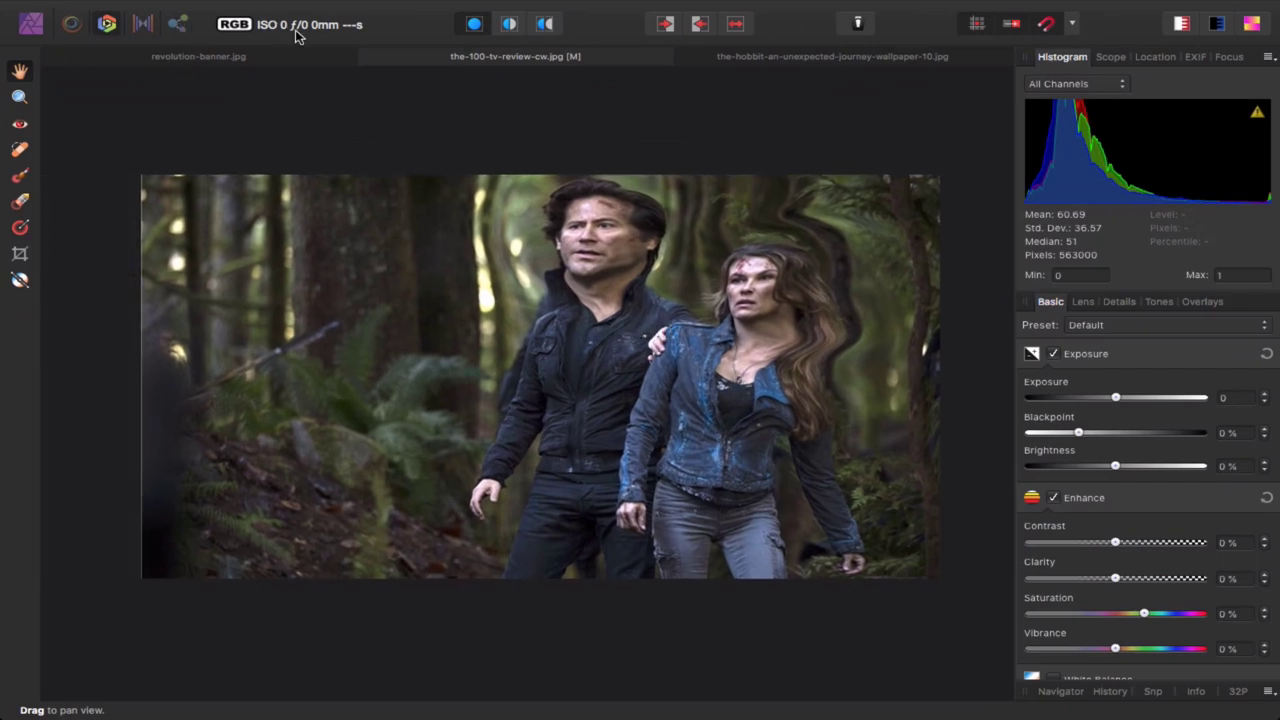
pyautogui.click(509, 23)
pyautogui.moveTo(559, 259)
pyautogui.mouseDown()
pyautogui.moveTo(593, 267)
pyautogui.moveTo(557, 272)
pyautogui.mouseUp()
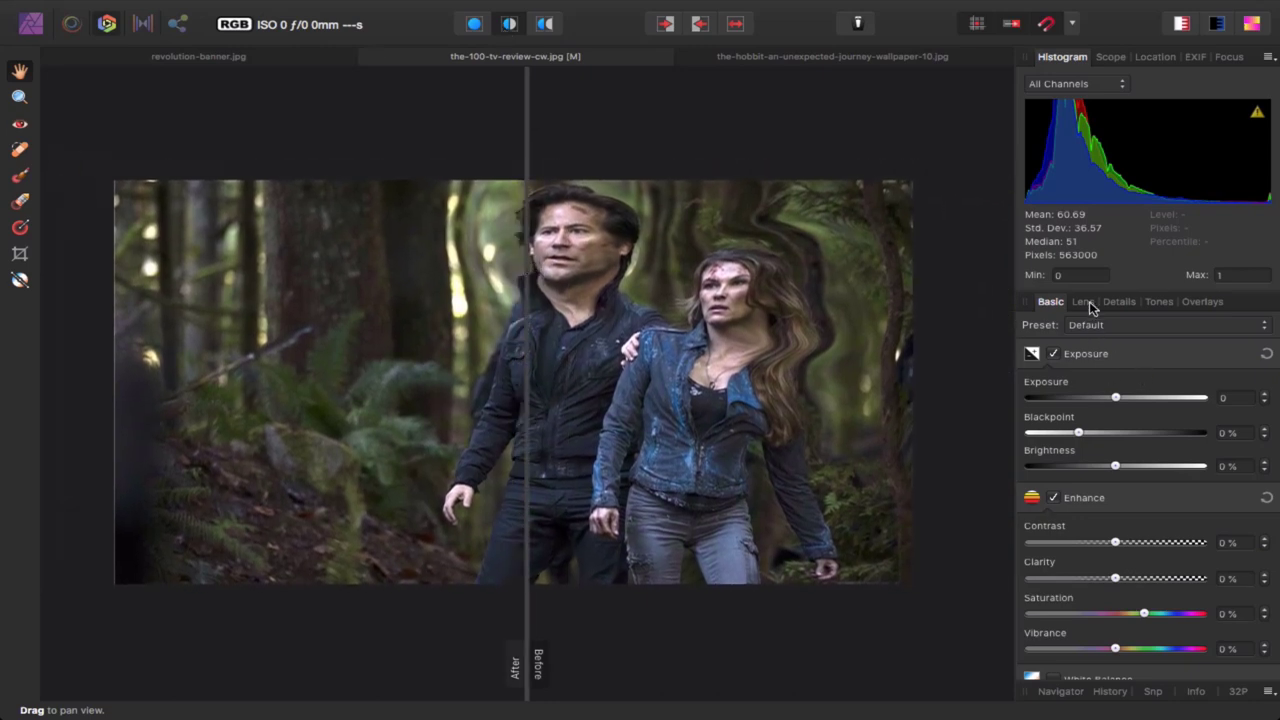
pyautogui.click(1086, 304)
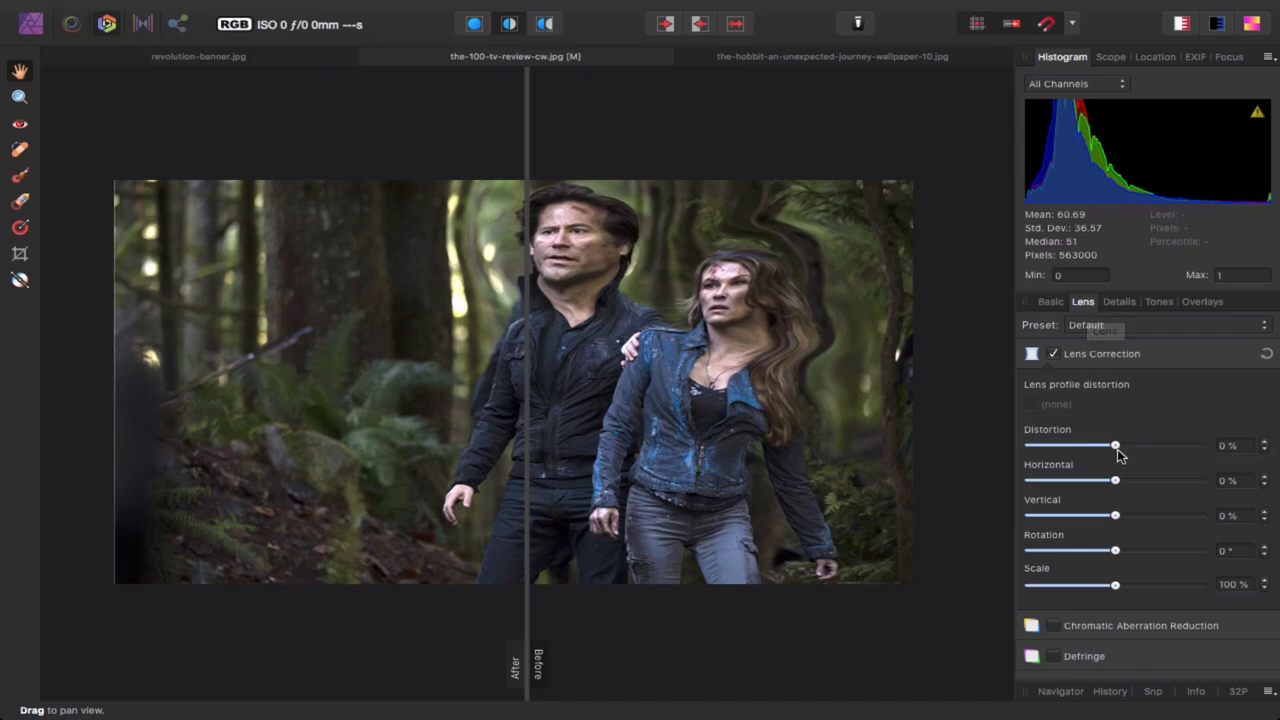
# Set lens correction to distortion 6%, horizontal -1%, vertical 1%, scale 110%, in single view
pyautogui.moveTo(1115, 446)
pyautogui.mouseDown()
pyautogui.moveTo(1190, 450)
pyautogui.moveTo(1149, 450)
pyautogui.mouseUp()
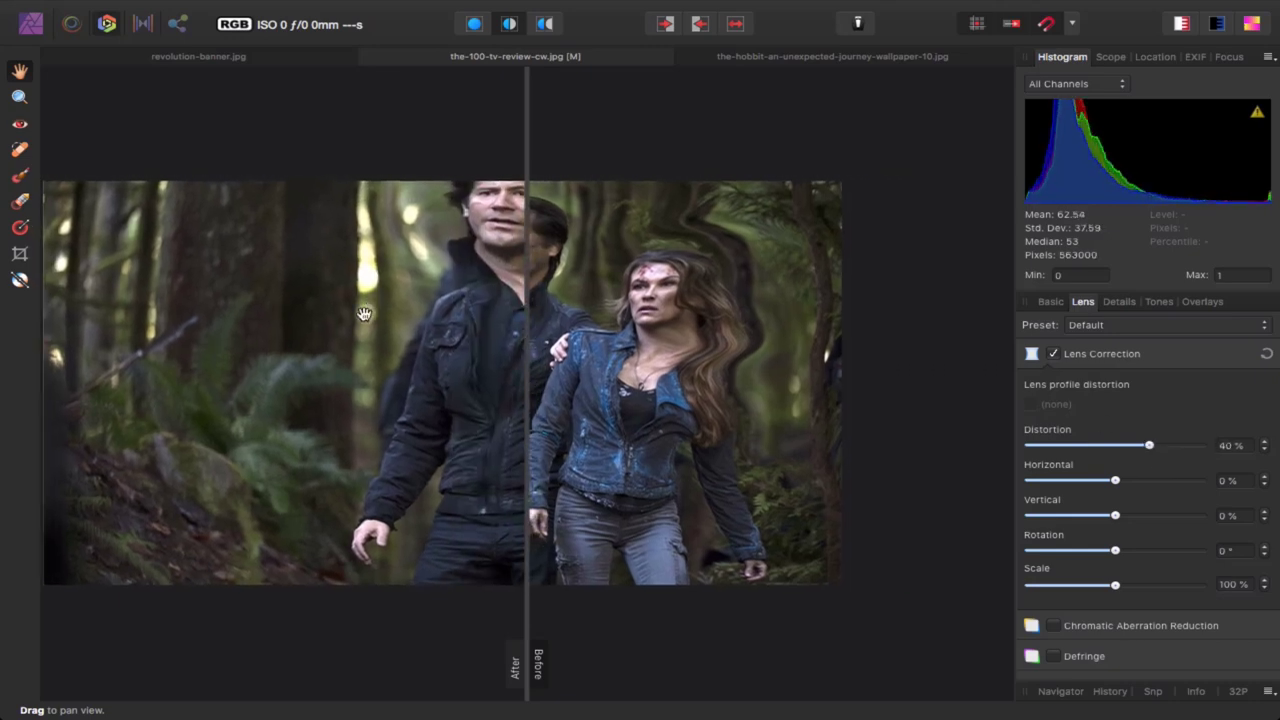
pyautogui.moveTo(443, 302); pyautogui.dragTo(307, 359)
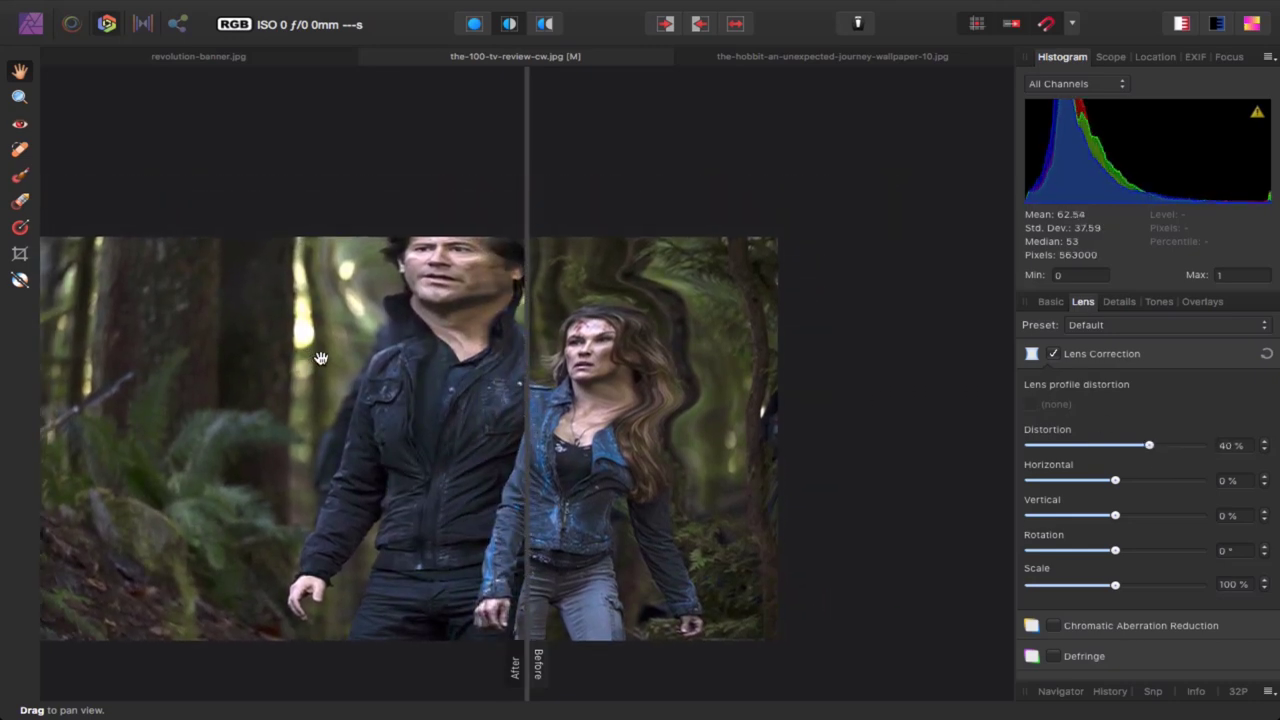
pyautogui.moveTo(1150, 450); pyautogui.dragTo(1162, 450)
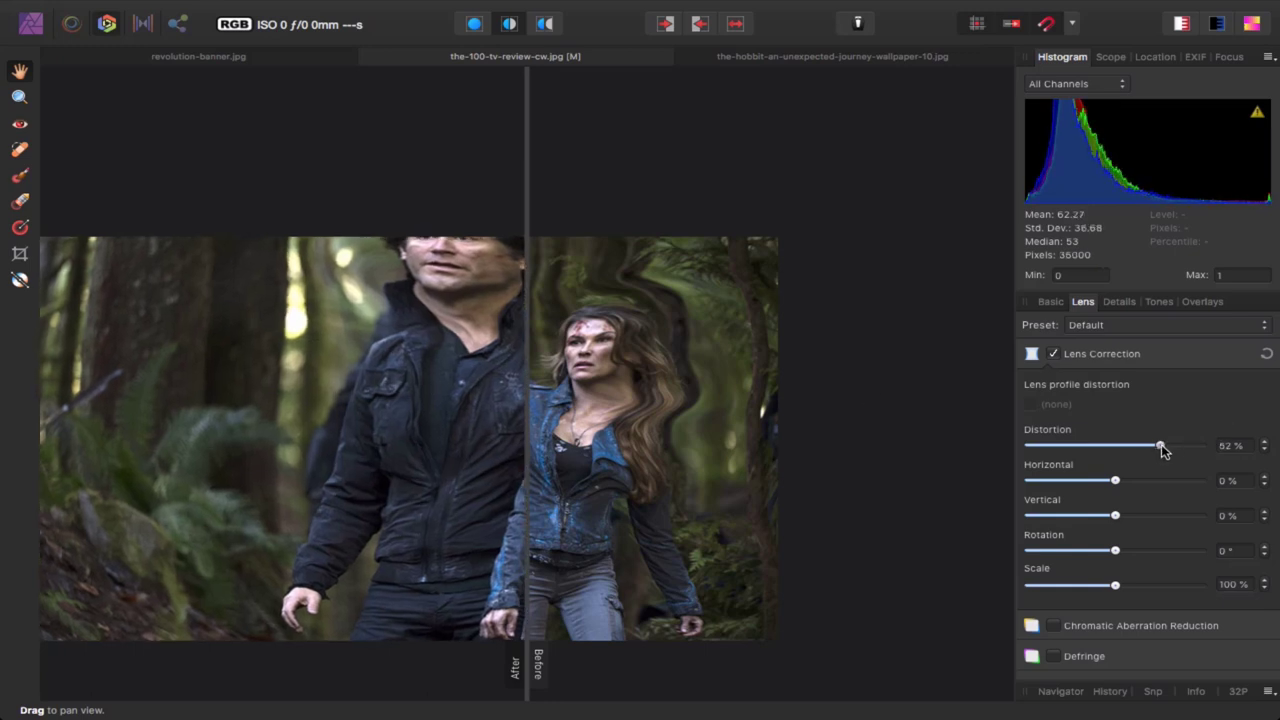
pyautogui.moveTo(656, 390)
pyautogui.mouseDown()
pyautogui.moveTo(856, 360)
pyautogui.moveTo(839, 340)
pyautogui.moveTo(471, 314)
pyautogui.moveTo(600, 285)
pyautogui.moveTo(913, 345)
pyautogui.moveTo(835, 370)
pyautogui.mouseUp()
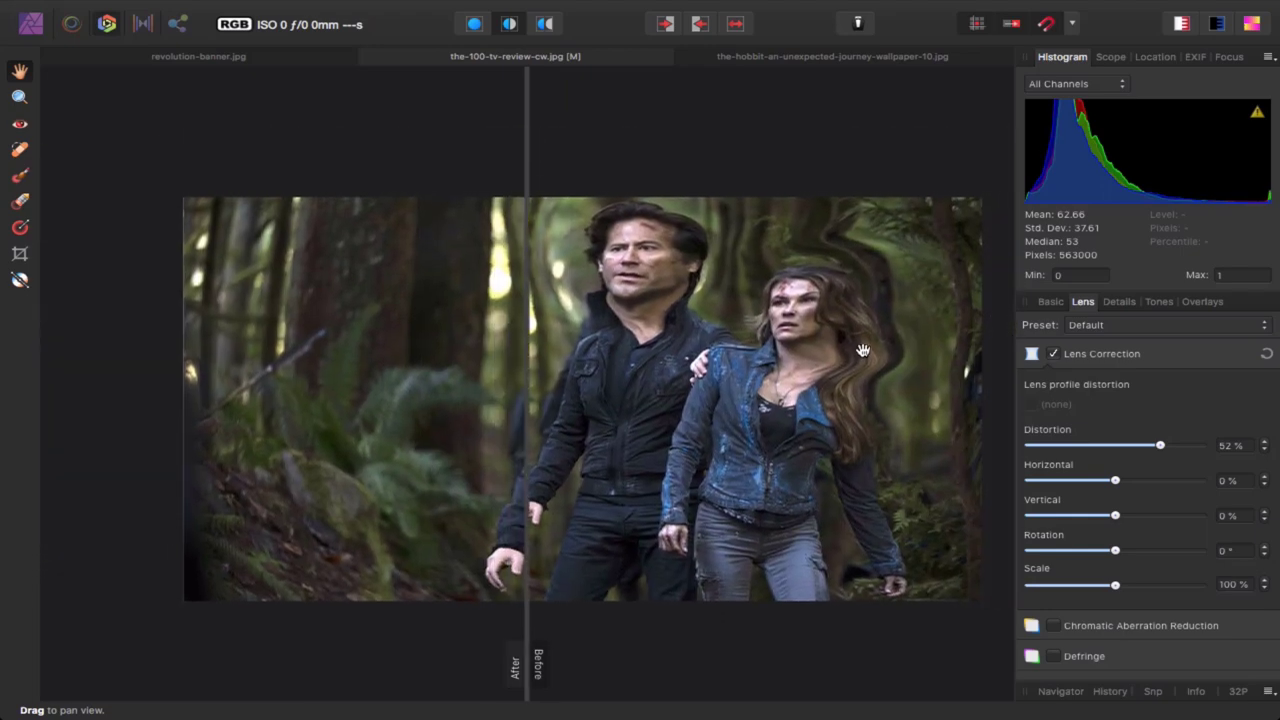
pyautogui.click(475, 24)
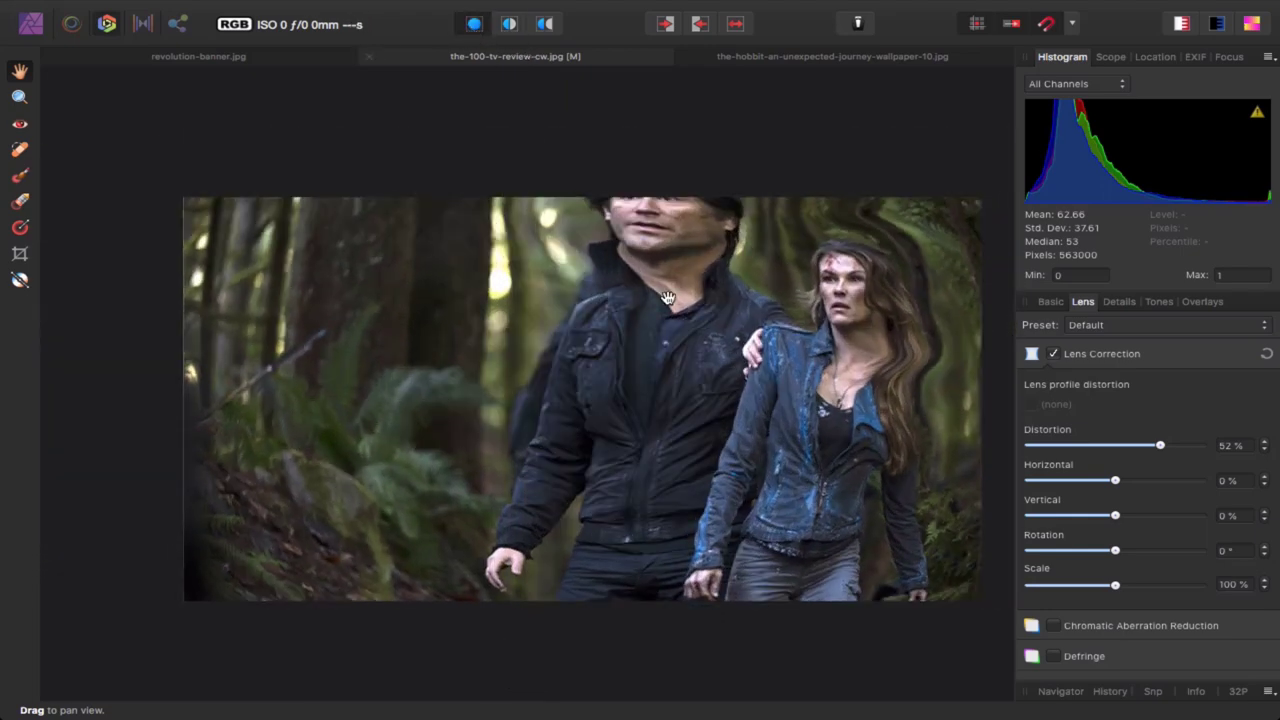
pyautogui.moveTo(714, 429); pyautogui.dragTo(688, 443)
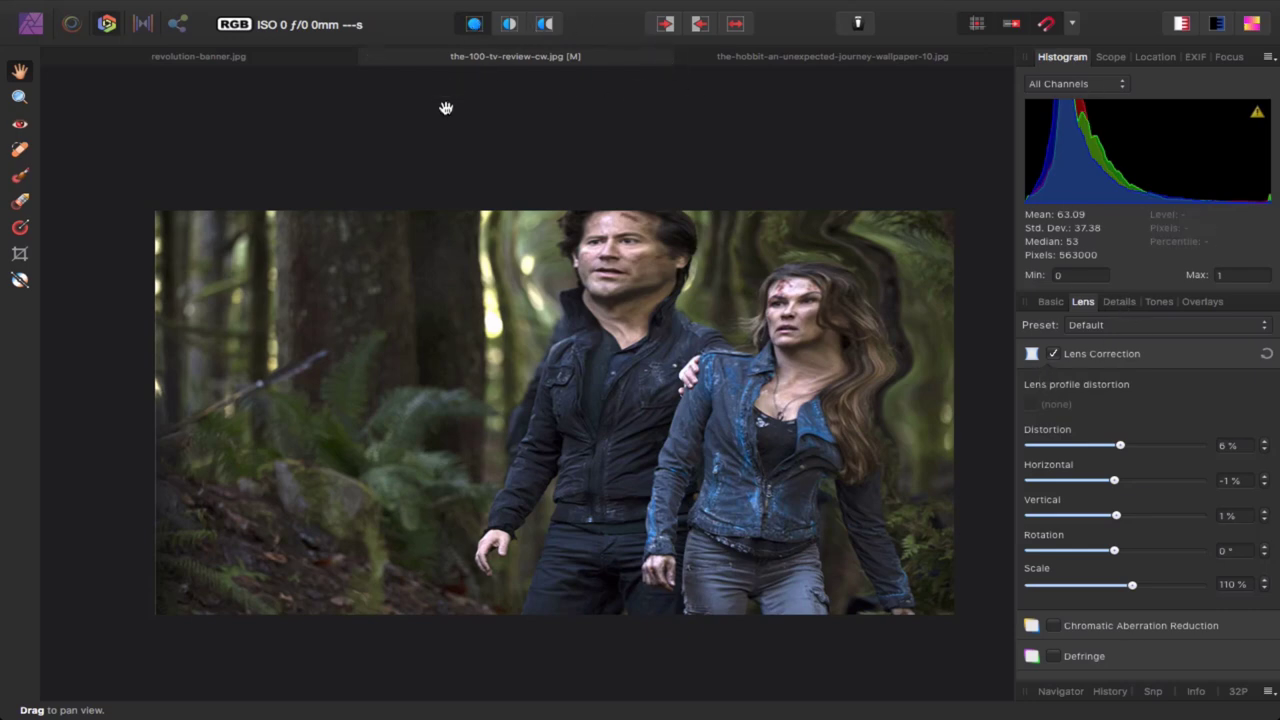
# Commit the lens correction, then preview the Detailed, Cool and high-contrast B&W tone-map presets
pyautogui.click(143, 26)
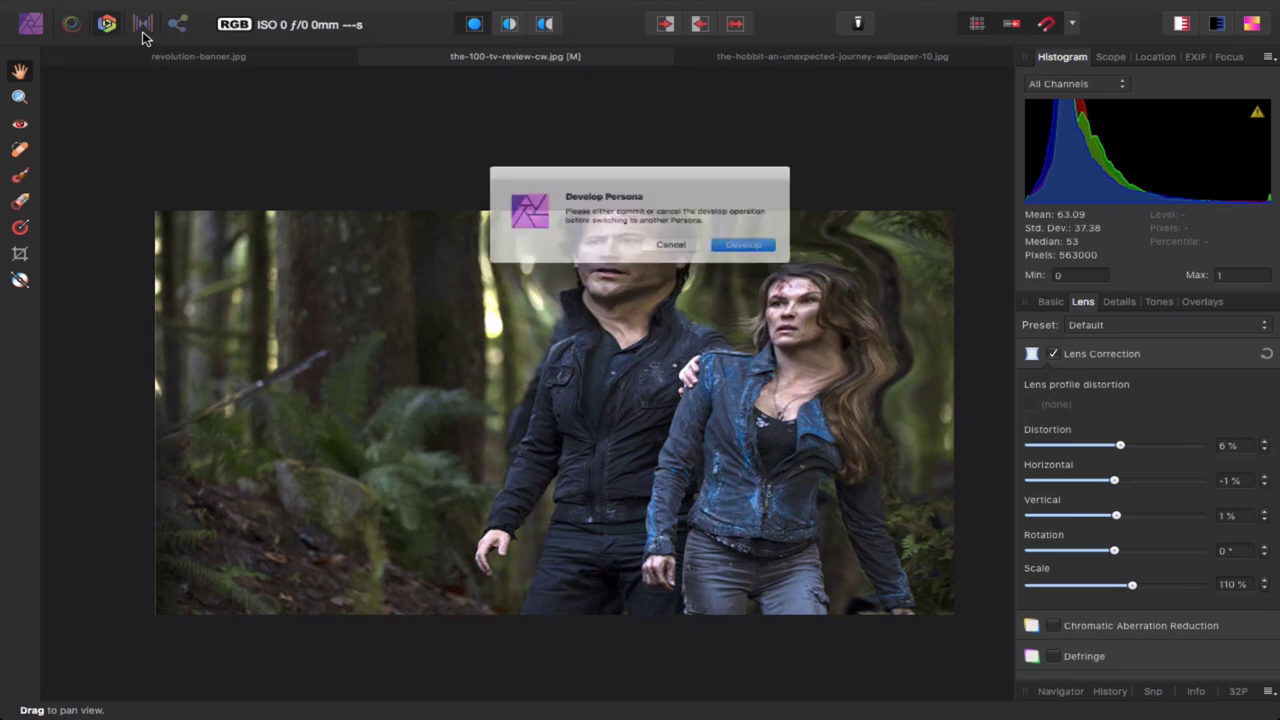
pyautogui.click(784, 257)
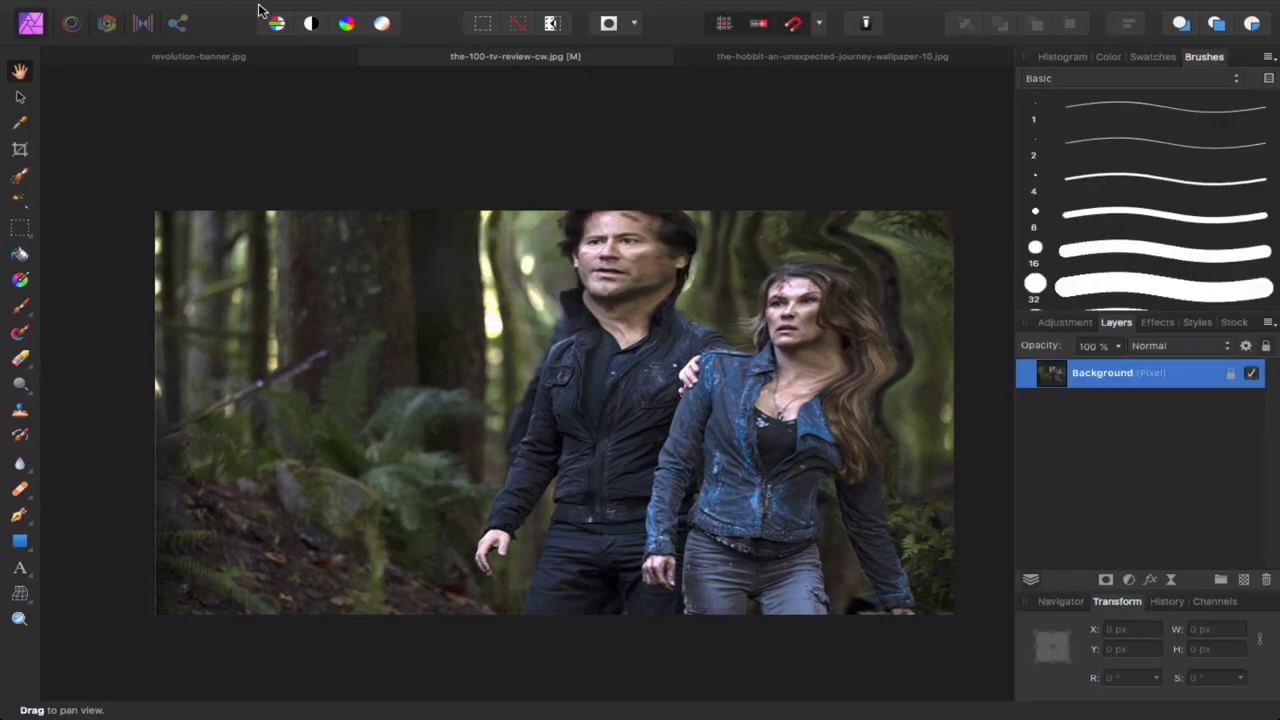
pyautogui.click(141, 24)
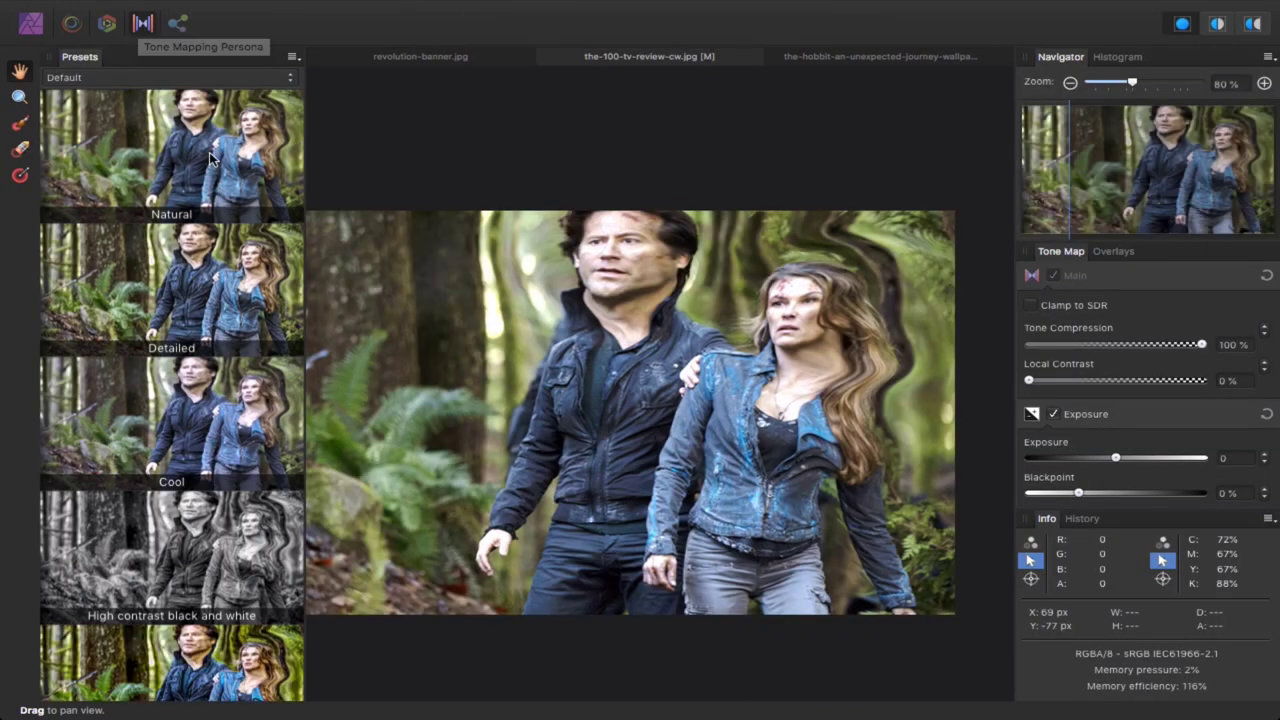
pyautogui.click(200, 275)
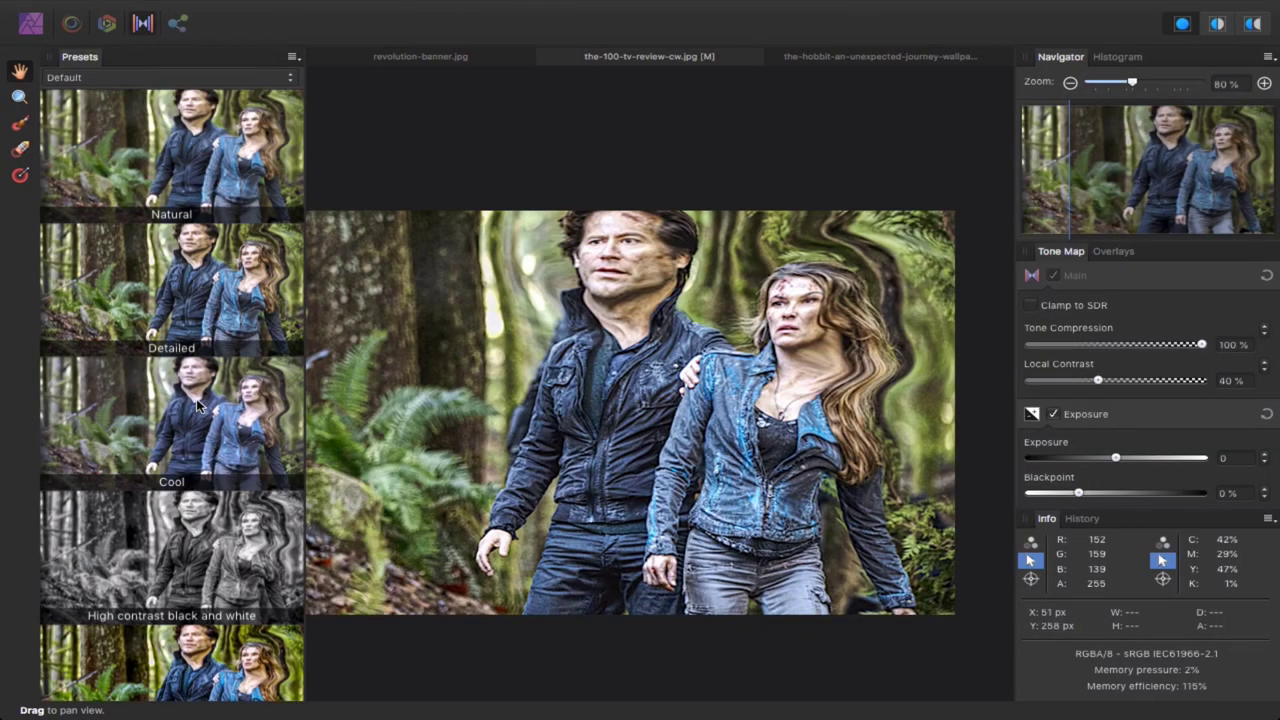
pyautogui.click(201, 410)
pyautogui.click(204, 519)
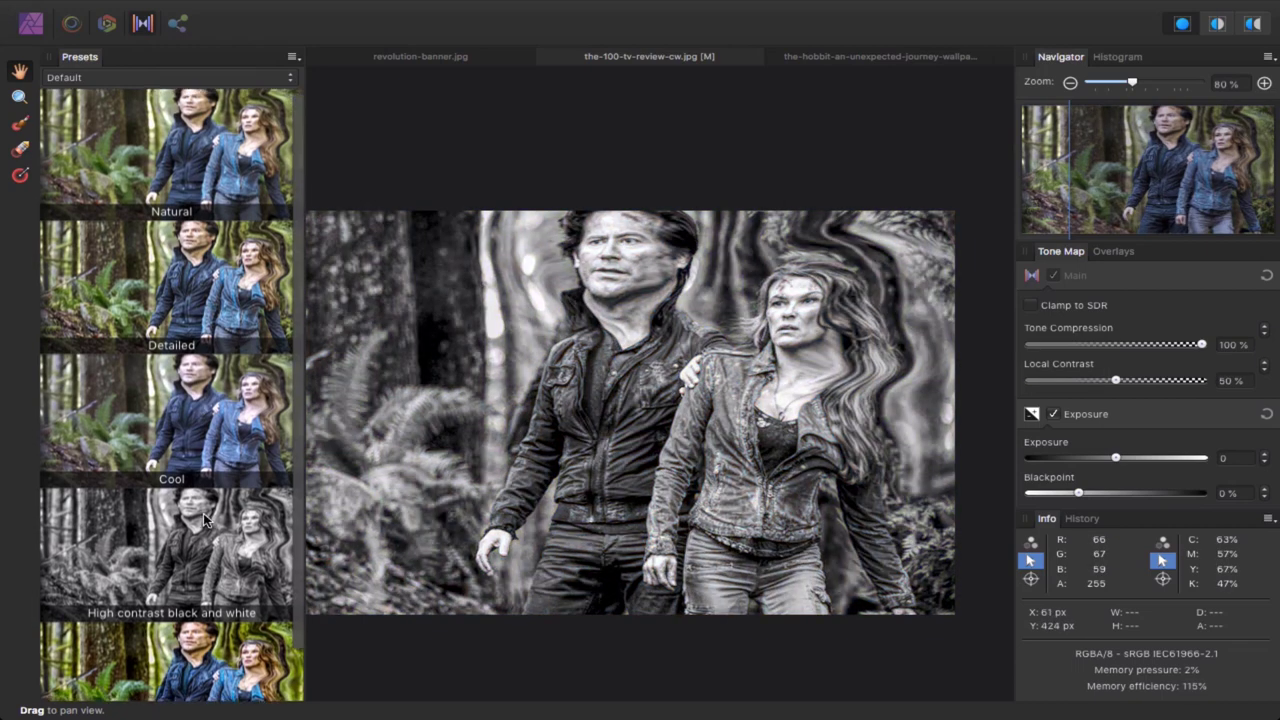
# After trying Dramatic, apply the Natural tone-map preset to the photo
pyautogui.scroll(-1, 200, 640)
pyautogui.click(198, 643)
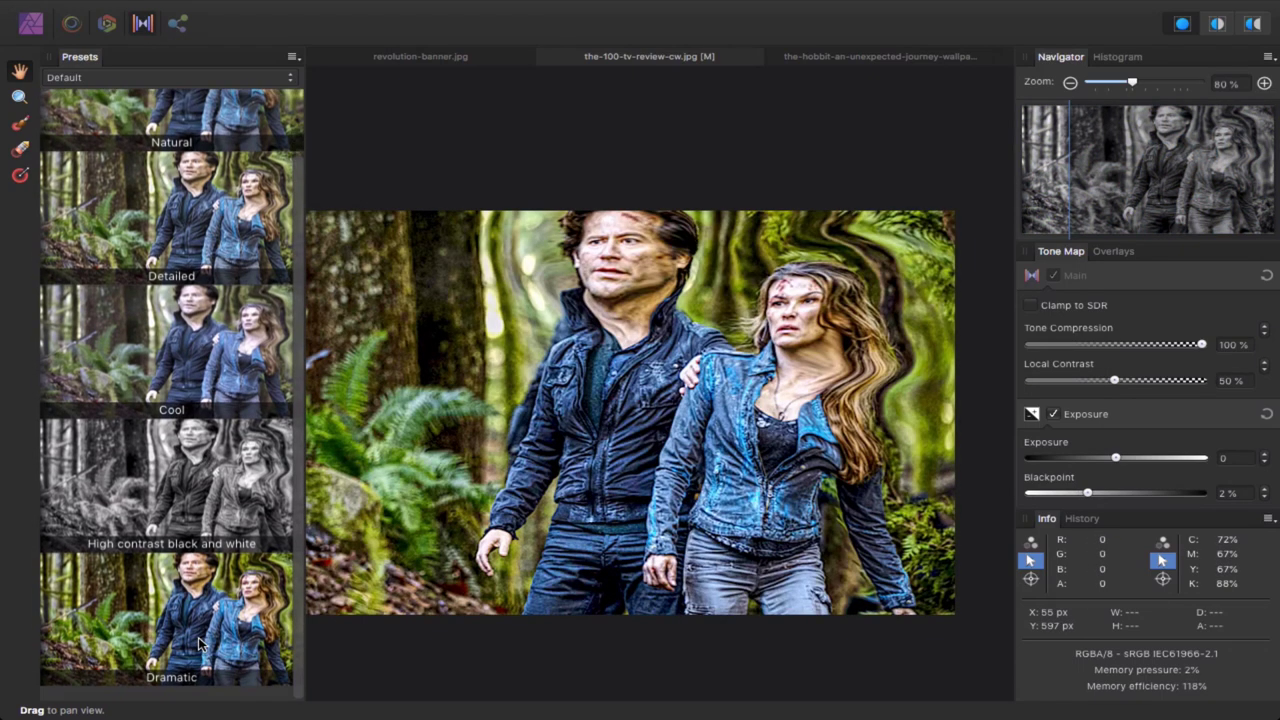
pyautogui.scroll(1, 198, 118)
pyautogui.click(198, 118)
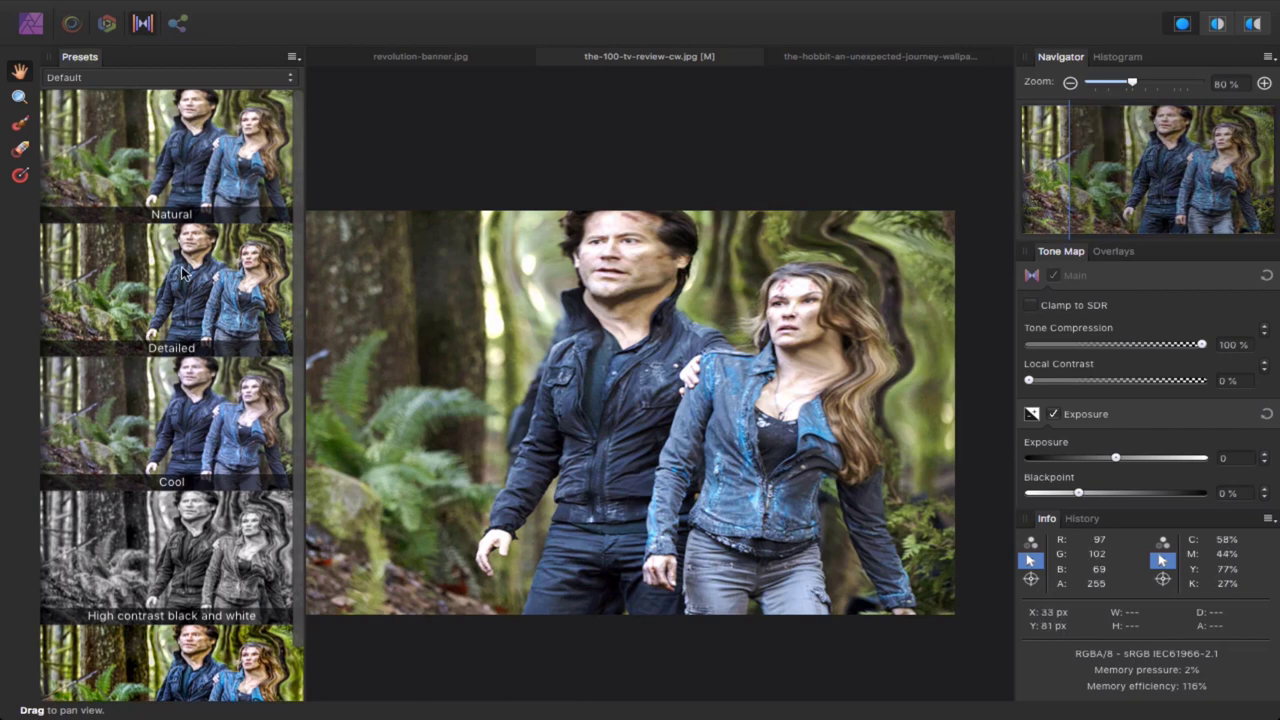
pyautogui.click(180, 25)
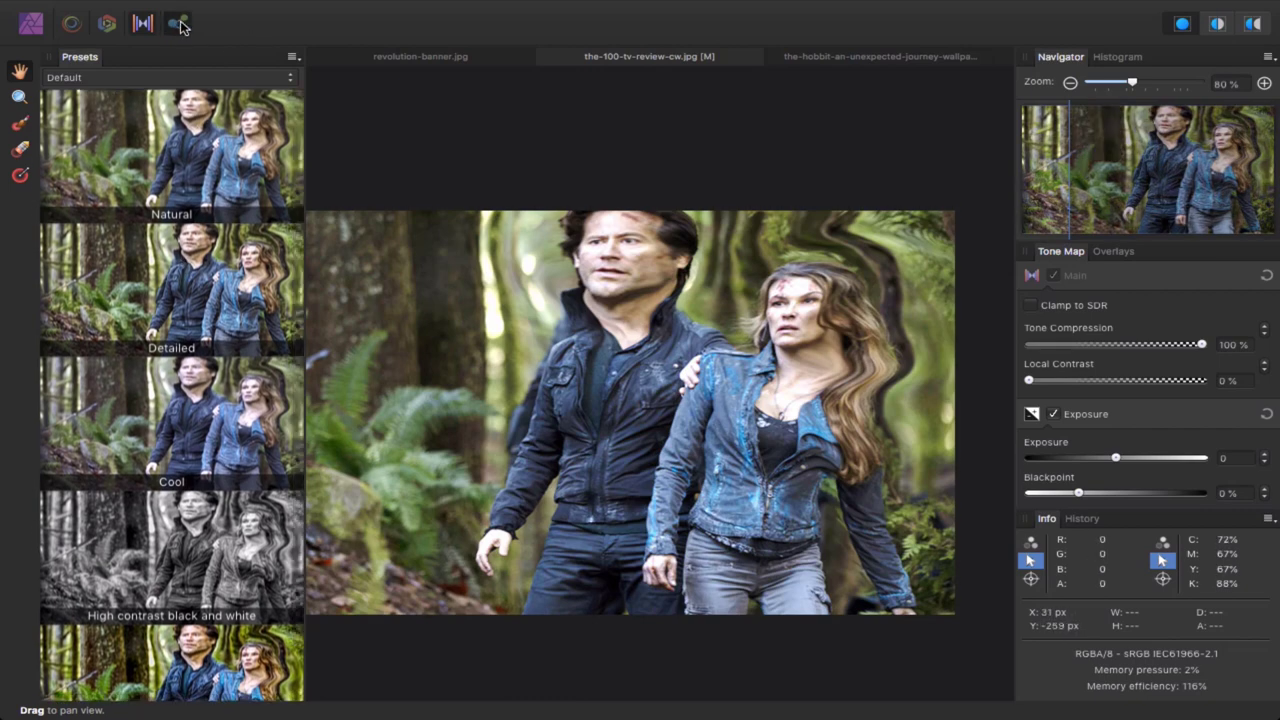
pyautogui.click(773, 259)
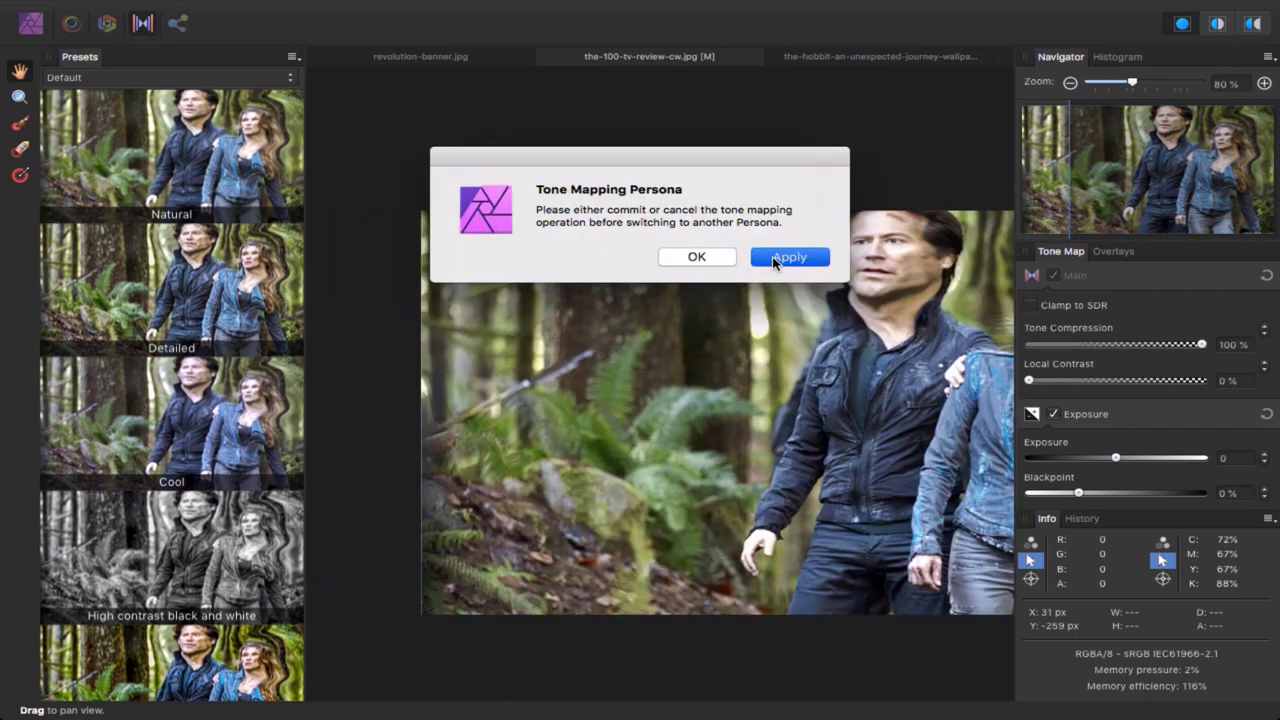
# In the Export persona, select the Background layer and compare default versus selection export settings
pyautogui.click(177, 24)
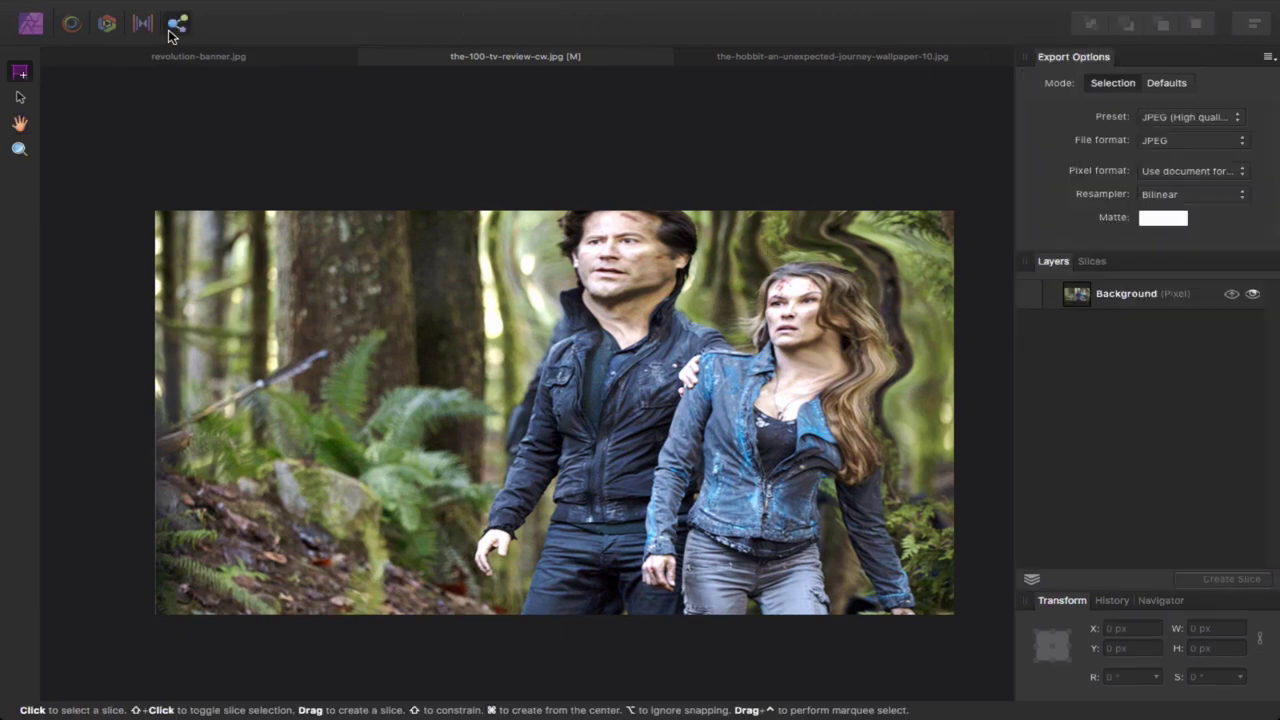
pyautogui.click(21, 97)
pyautogui.click(245, 290)
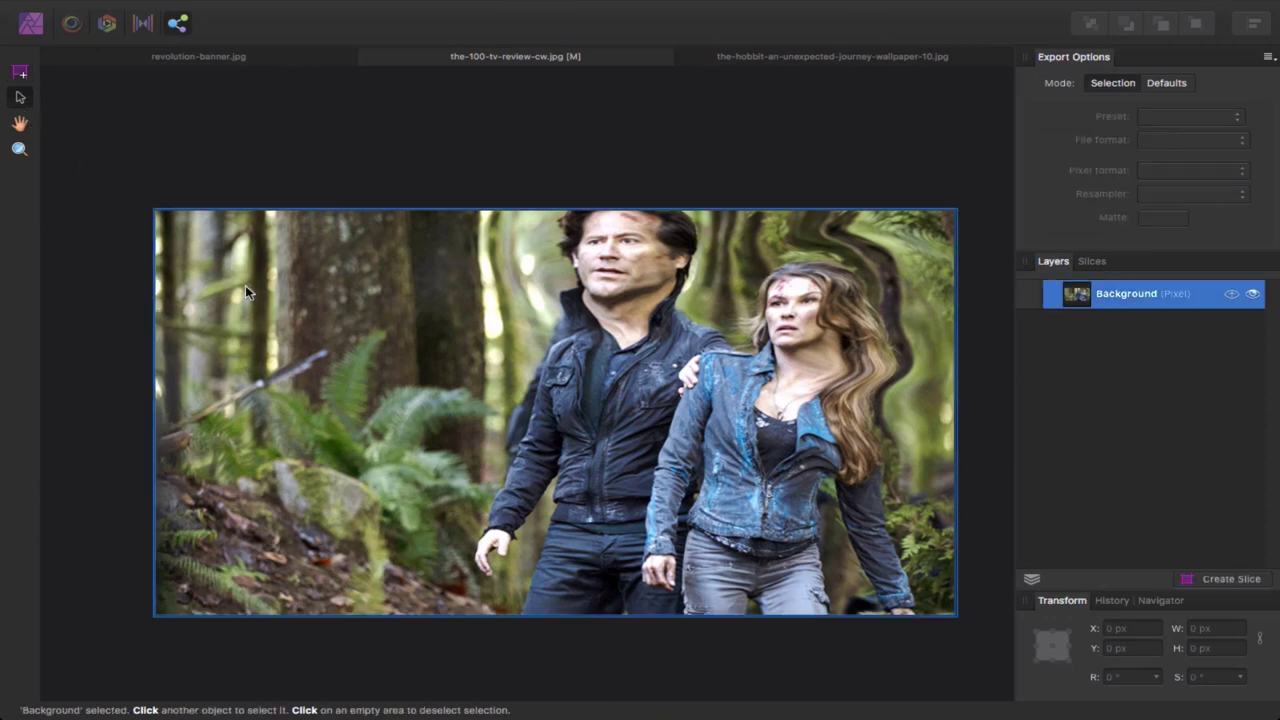
pyautogui.click(1160, 88)
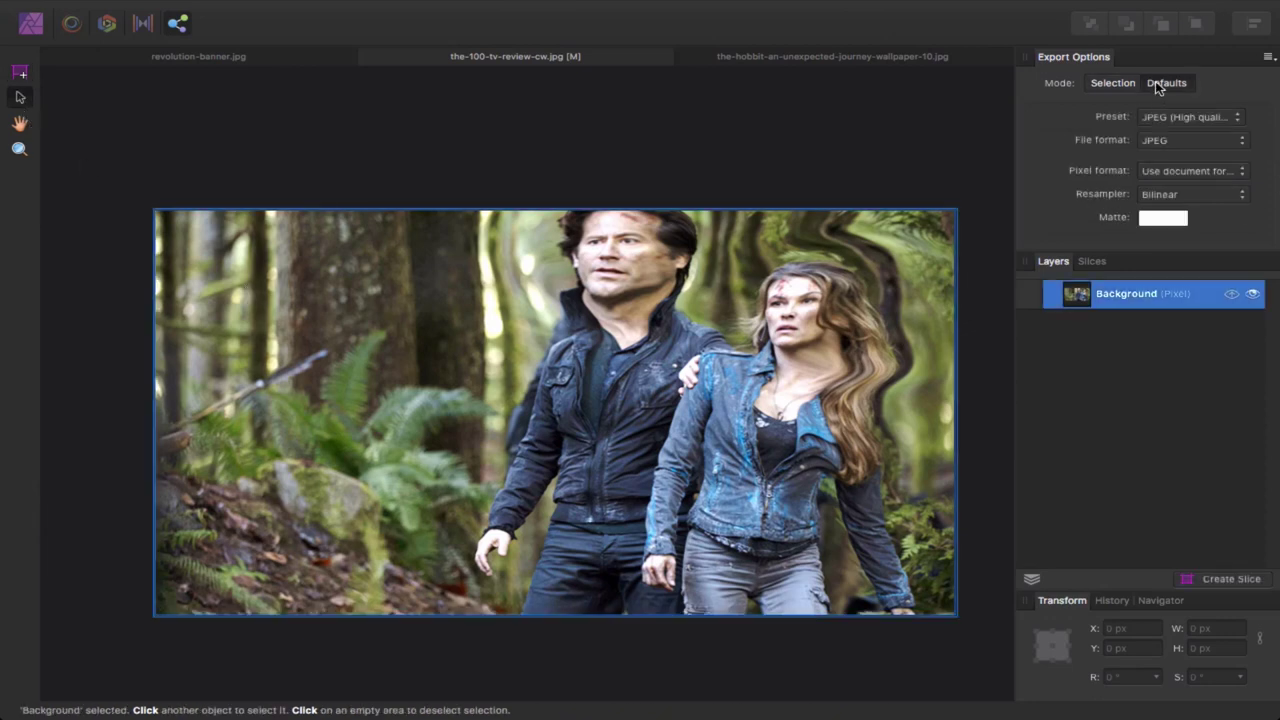
pyautogui.click(1111, 88)
pyautogui.click(1161, 88)
# Deselect the Background layer, recheck the export settings, and view the JPEG export preset options
pyautogui.click(588, 168)
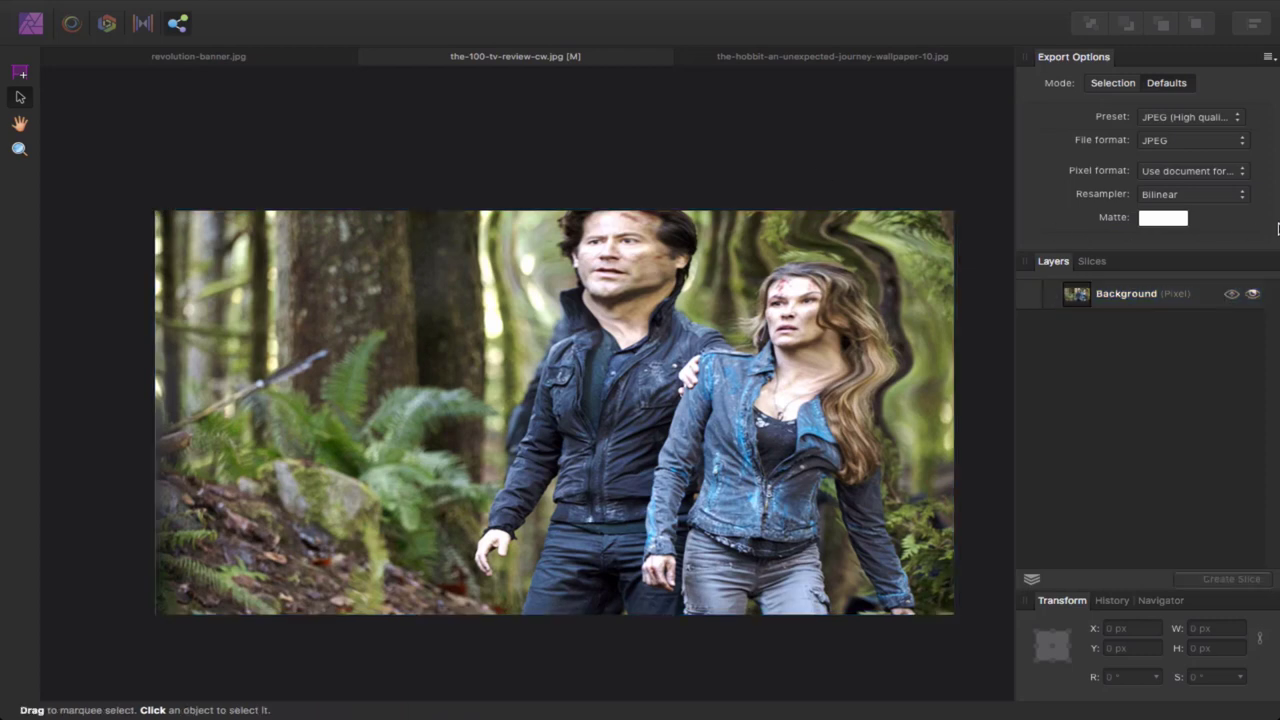
pyautogui.click(1108, 83)
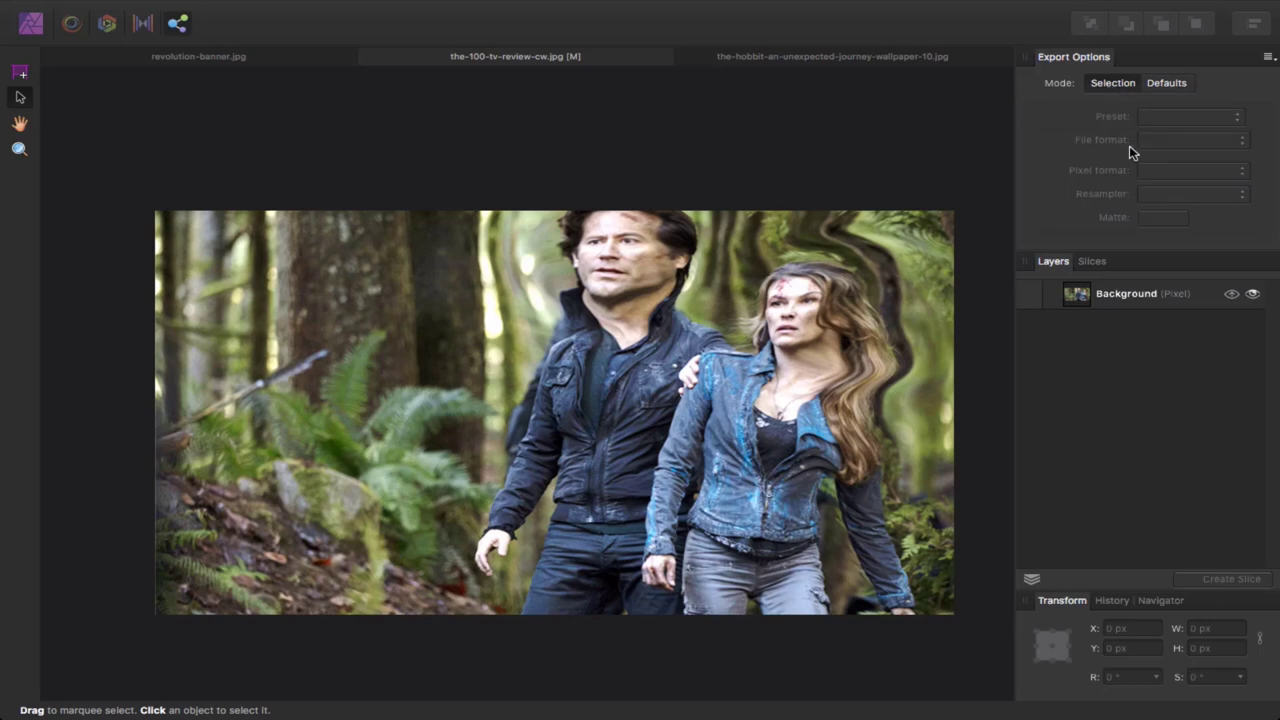
pyautogui.click(1161, 85)
pyautogui.click(1267, 57)
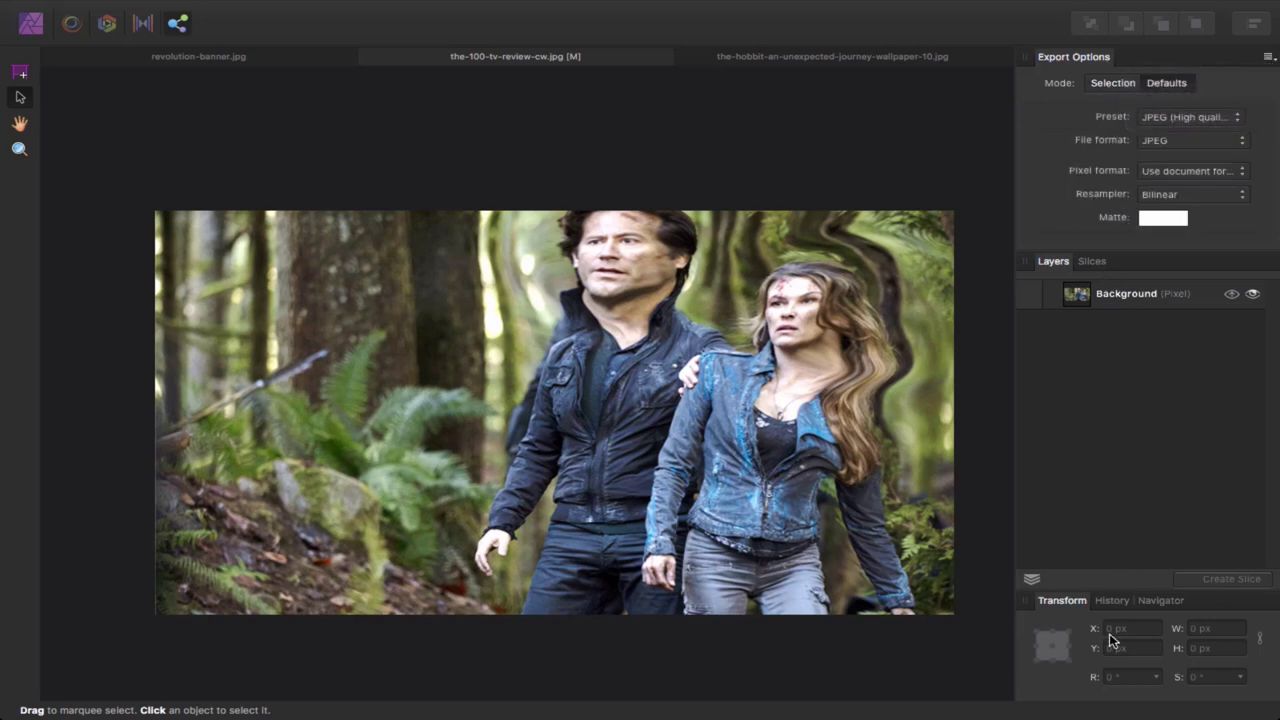
# Cycle through the Slice, Hand, Zoom and Move tools, ending back on Slice
pyautogui.click(20, 72)
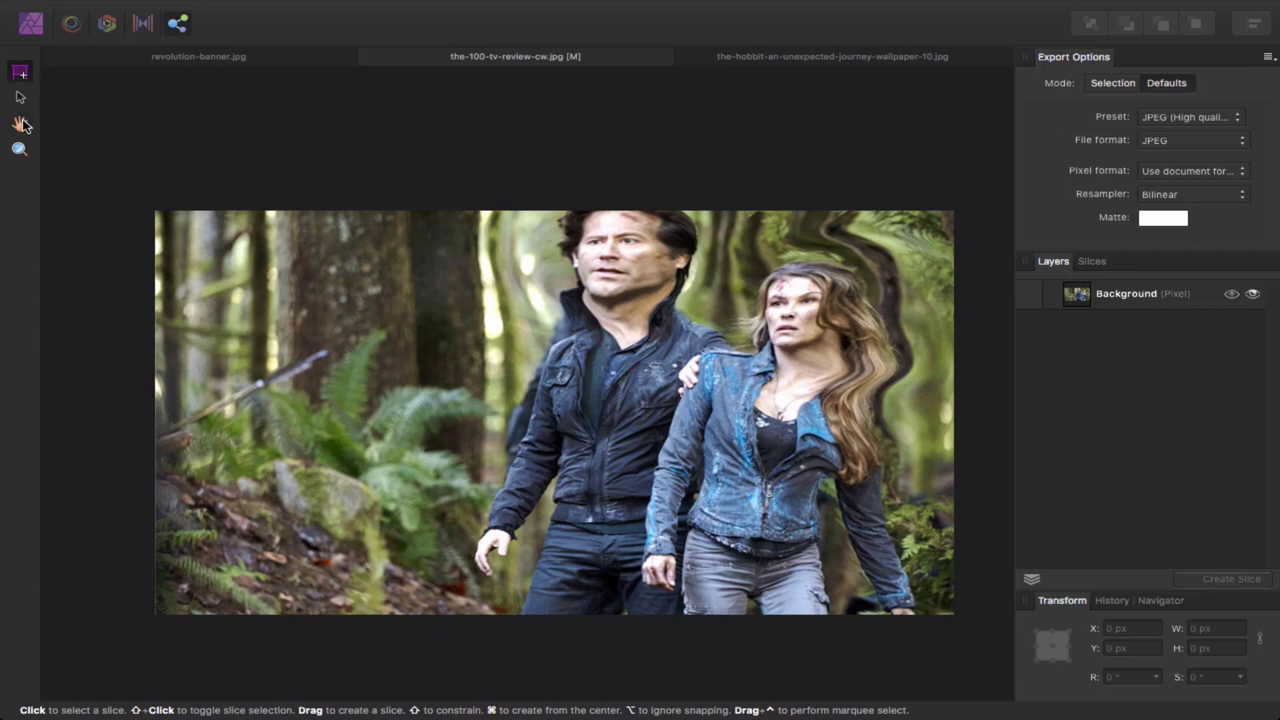
pyautogui.click(20, 123)
pyautogui.click(20, 148)
pyautogui.click(20, 96)
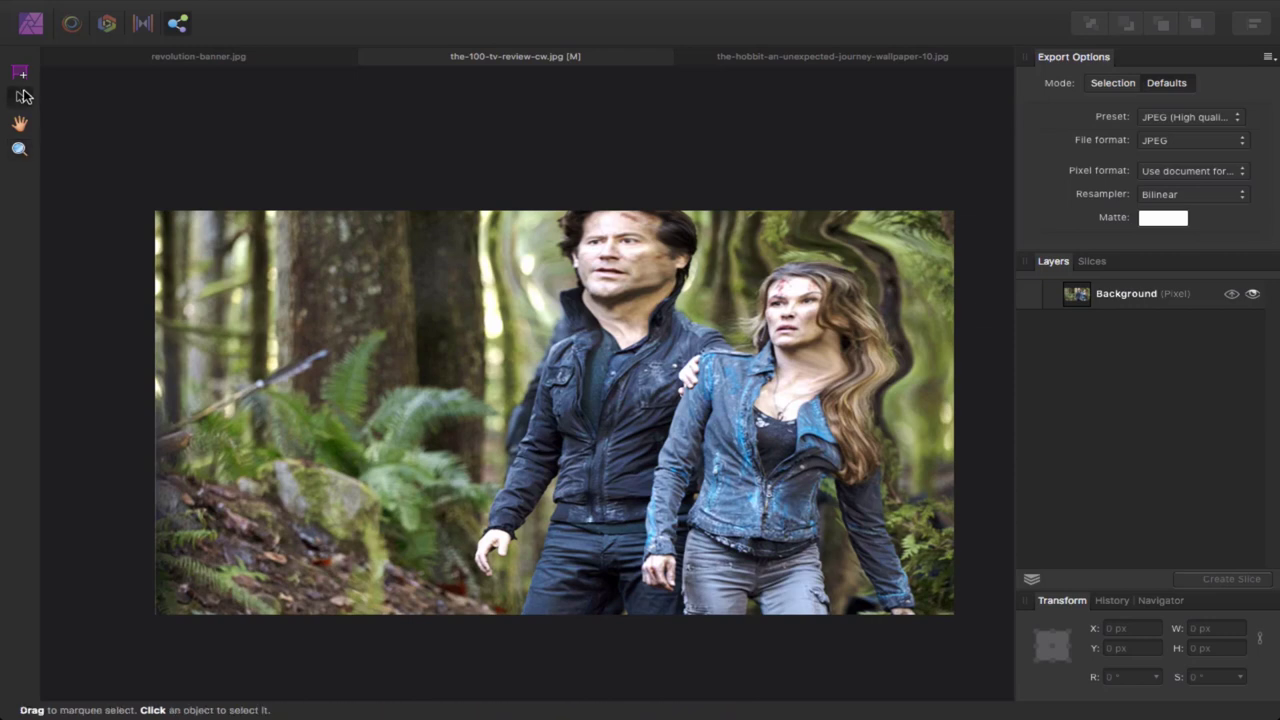
pyautogui.click(20, 72)
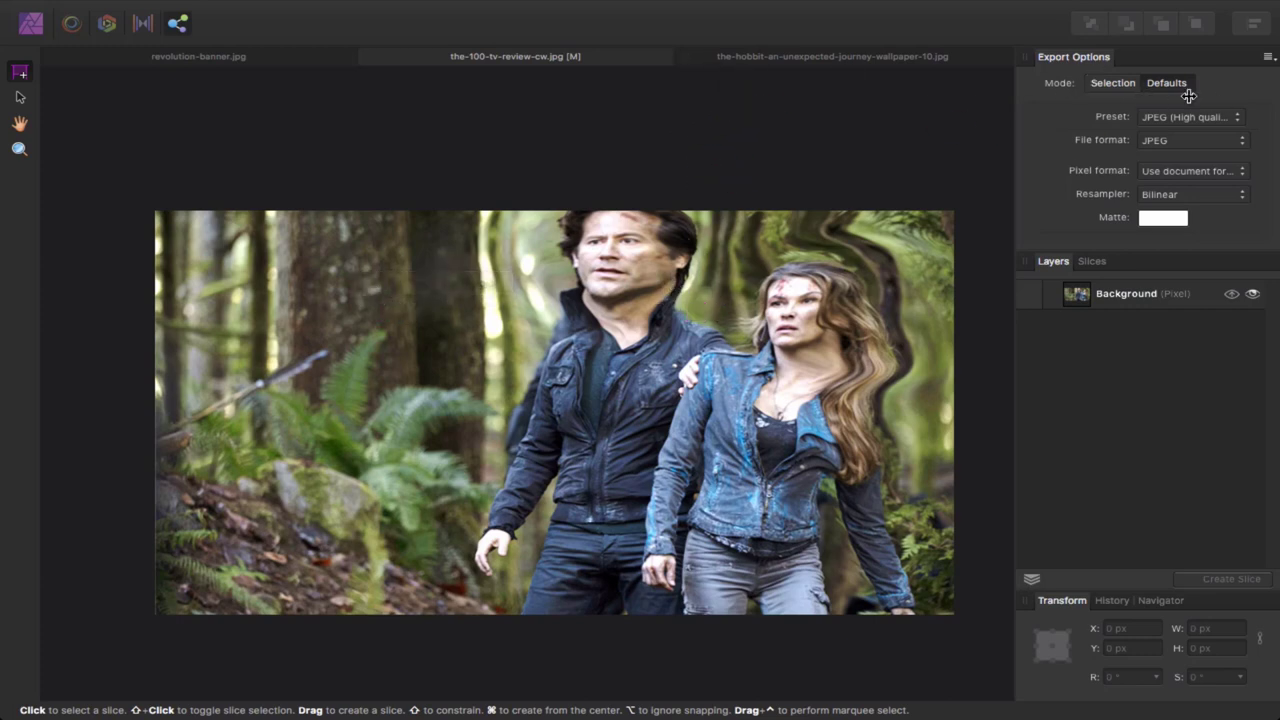
# Set export to JPEG format, keep the document pixel format, and use Bicubic resampling
pyautogui.click(1157, 117)
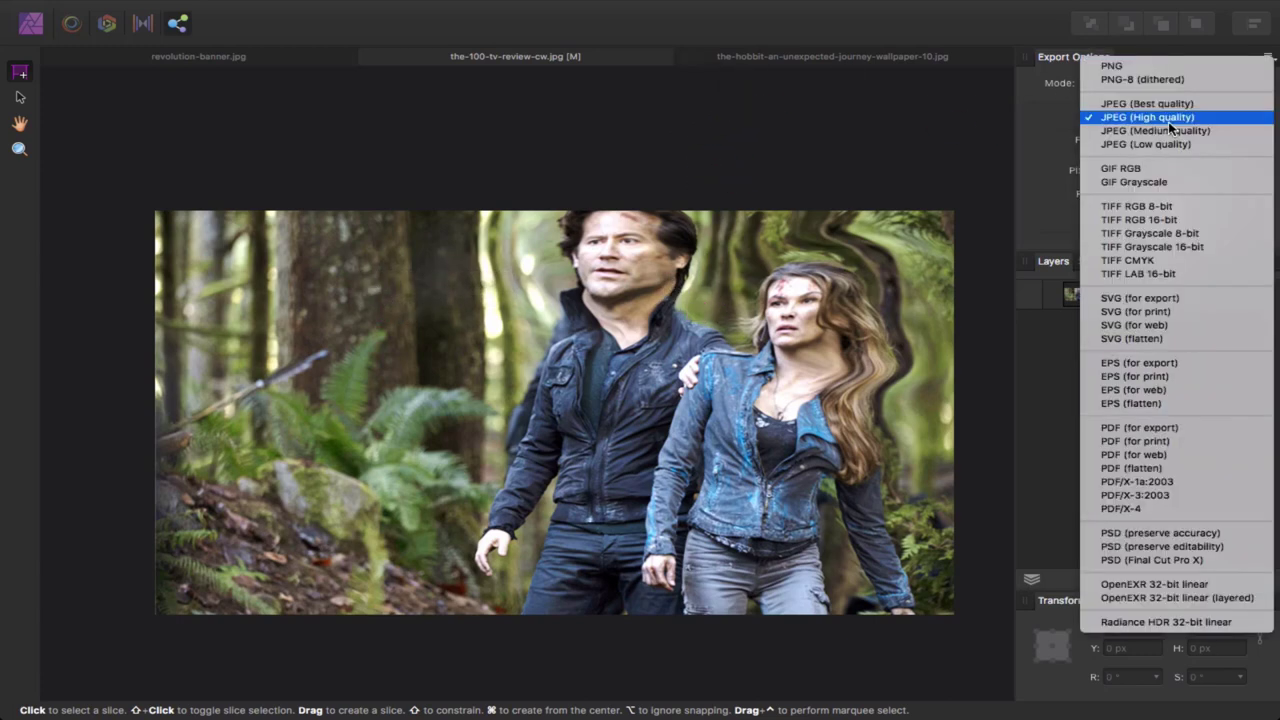
pyautogui.click(1139, 66)
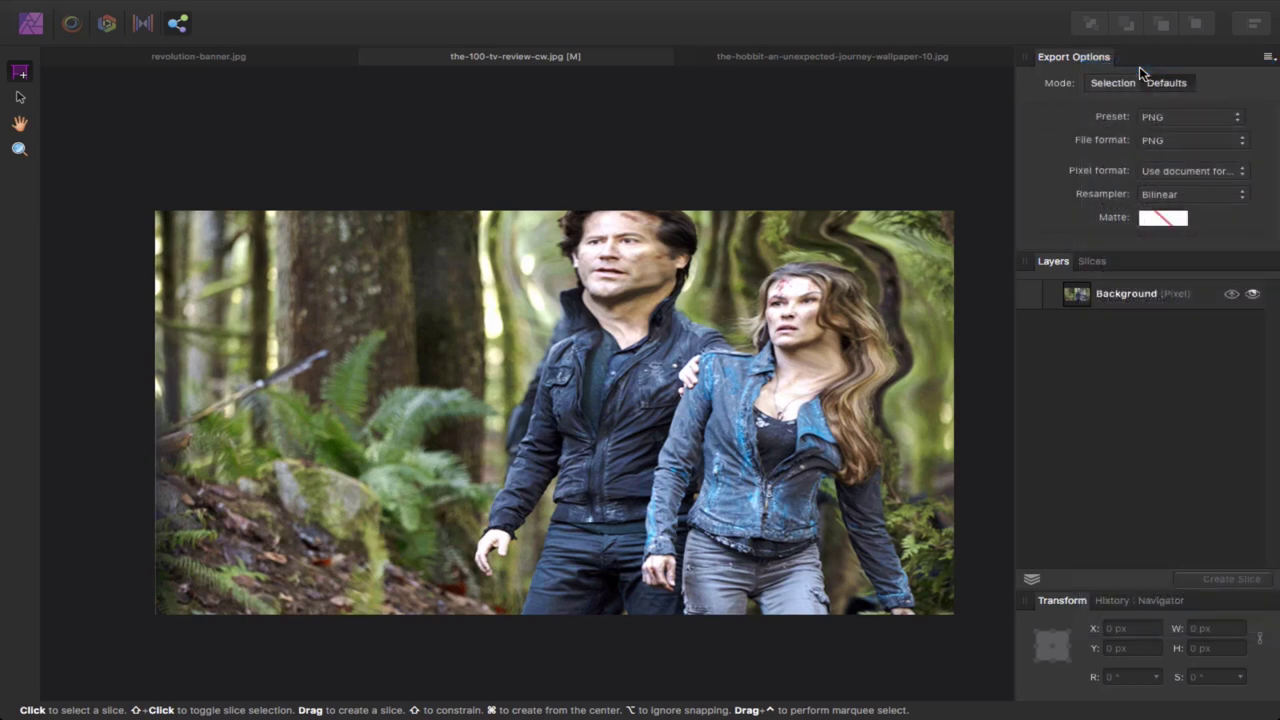
pyautogui.click(1157, 140)
pyautogui.click(1157, 127)
pyautogui.click(1164, 173)
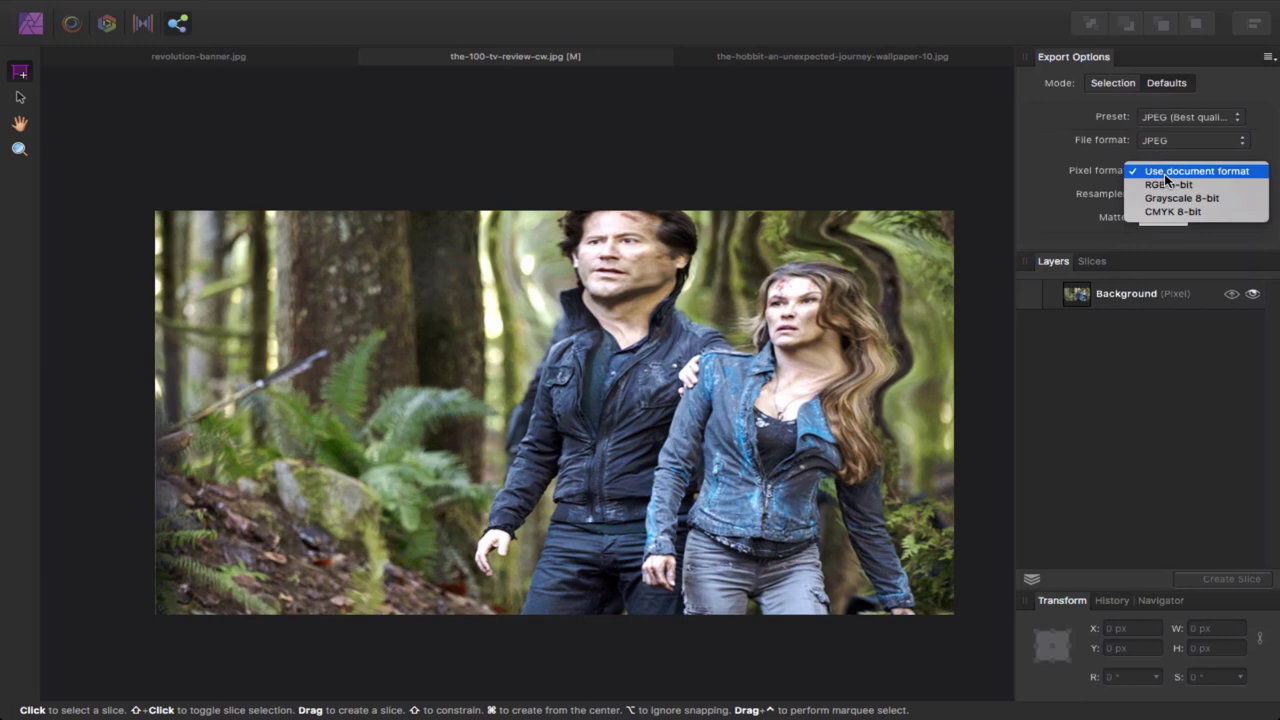
pyautogui.click(1164, 173)
pyautogui.click(1166, 200)
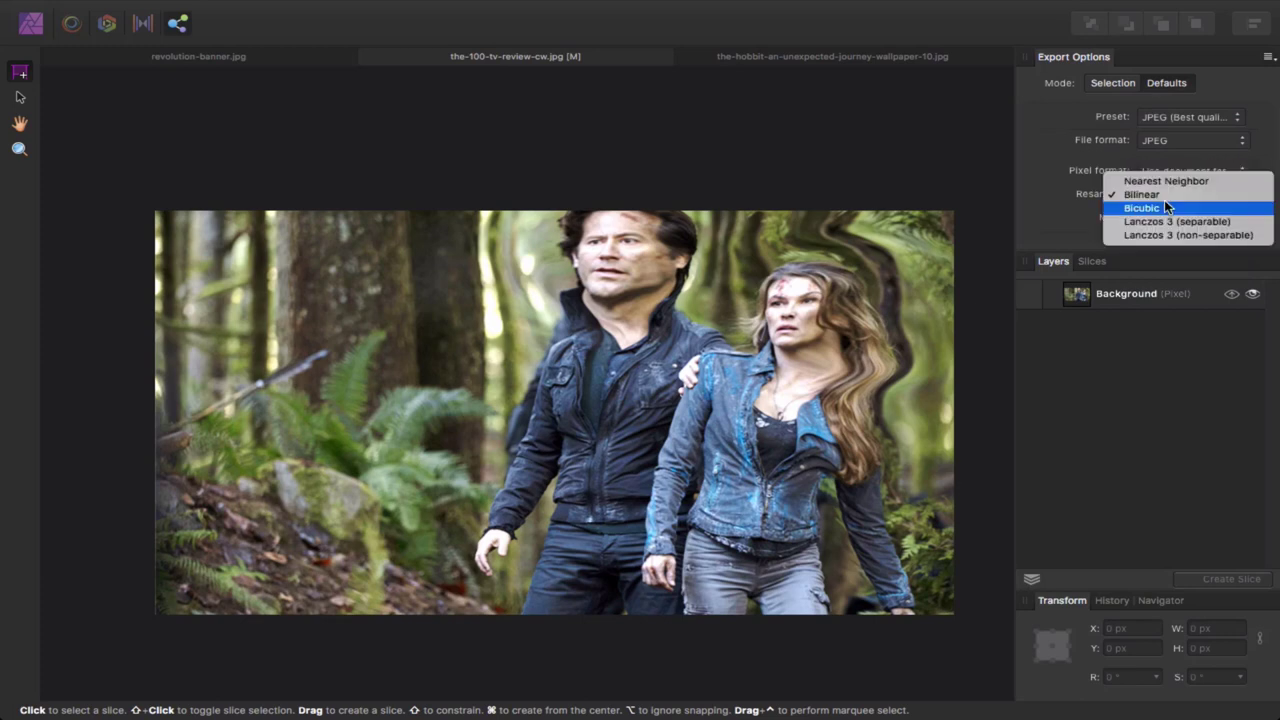
pyautogui.click(1166, 207)
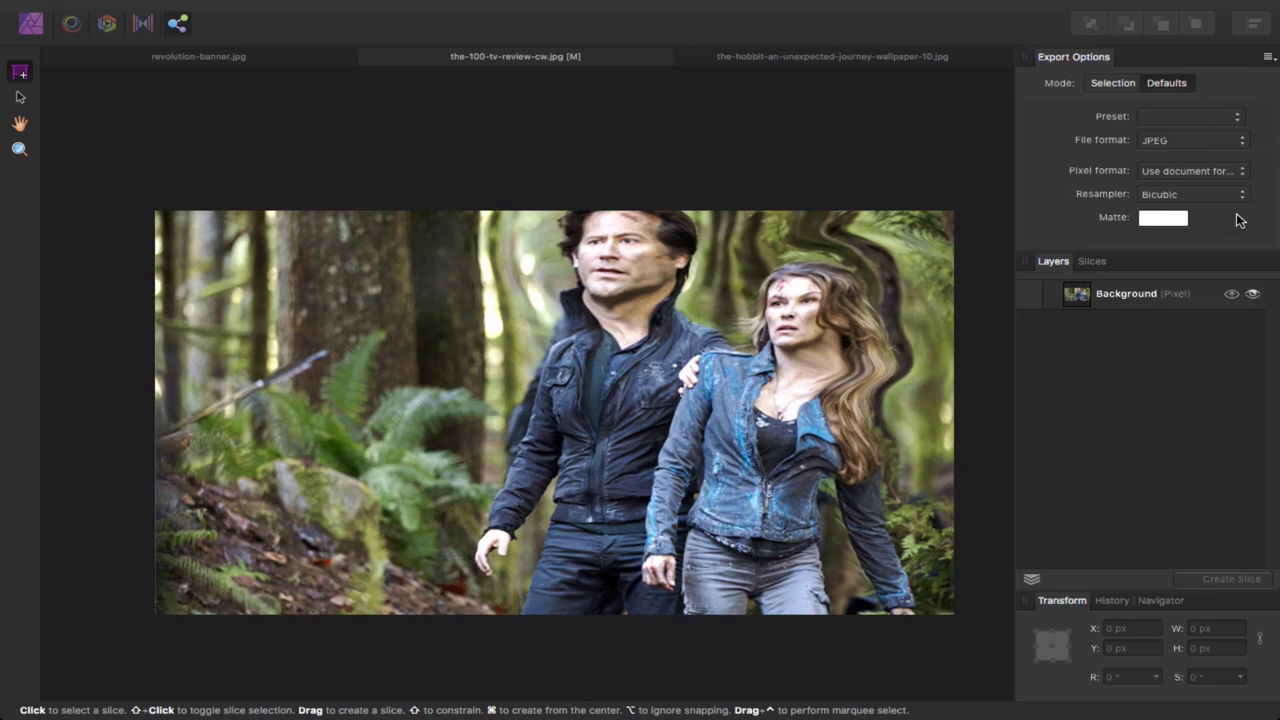
# Start creating a new export preset from the panel menu, then cancel naming it
pyautogui.click(1268, 57)
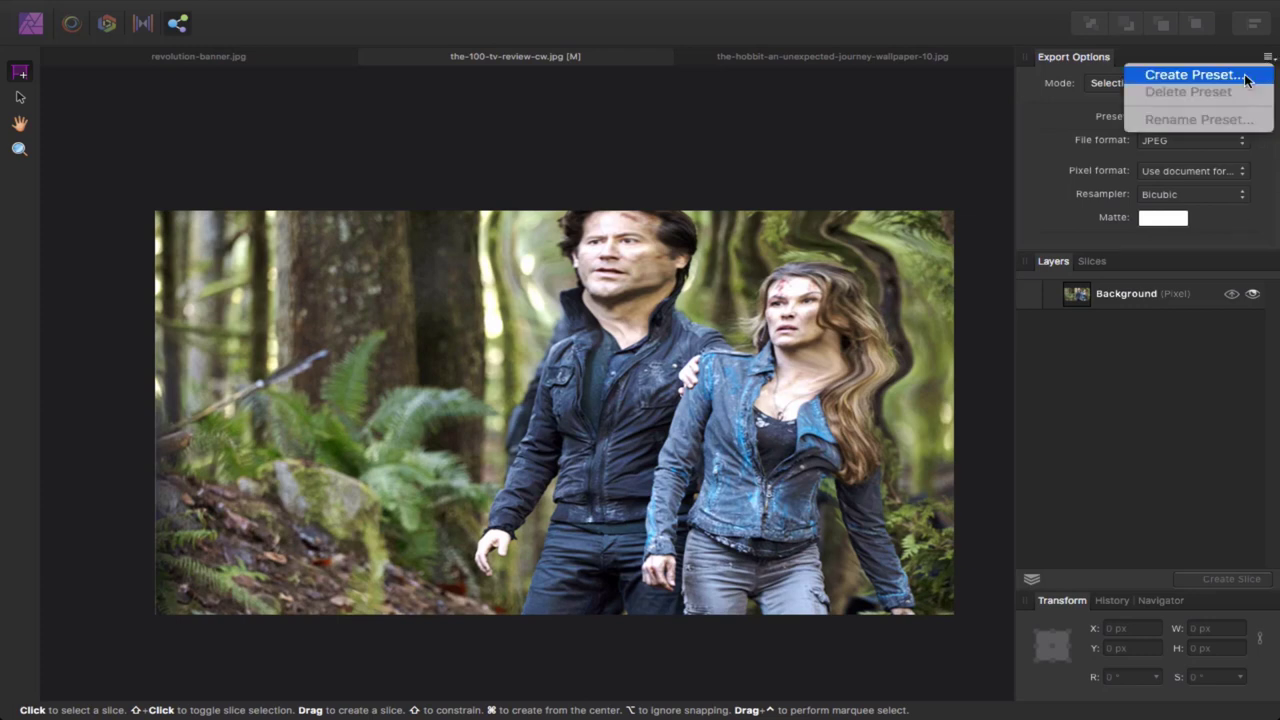
pyautogui.click(1245, 79)
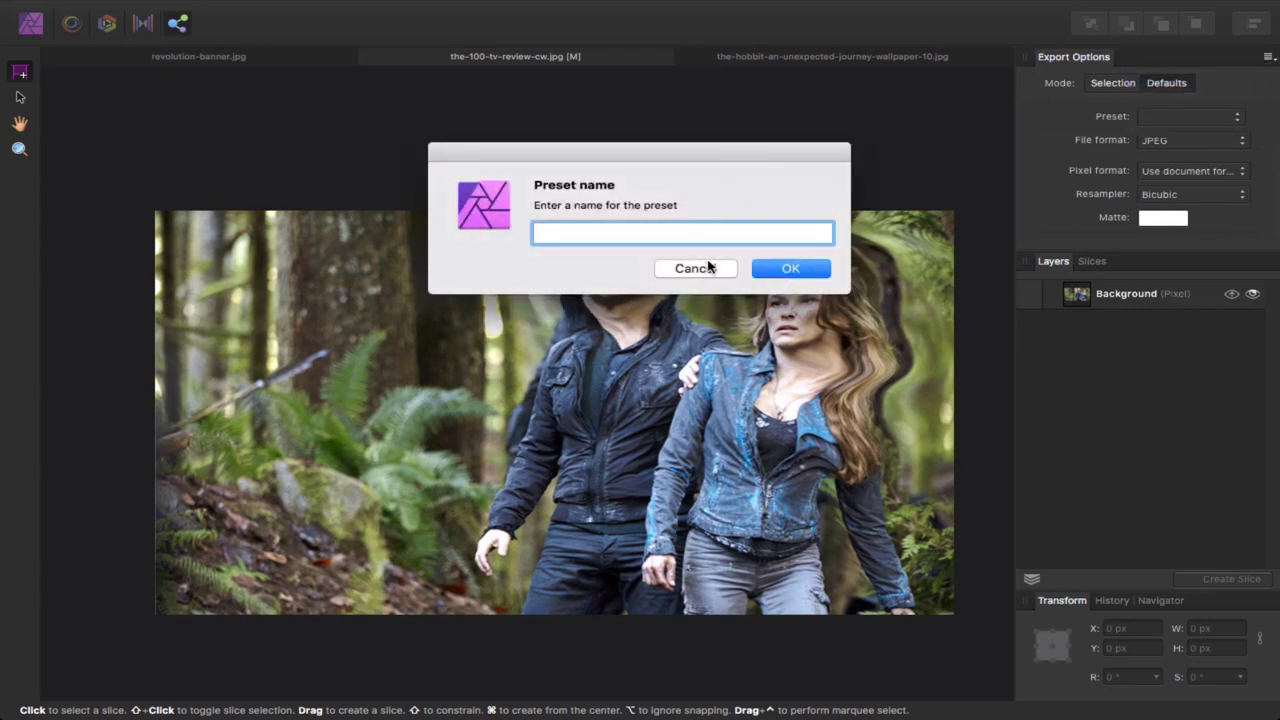
pyautogui.click(690, 266)
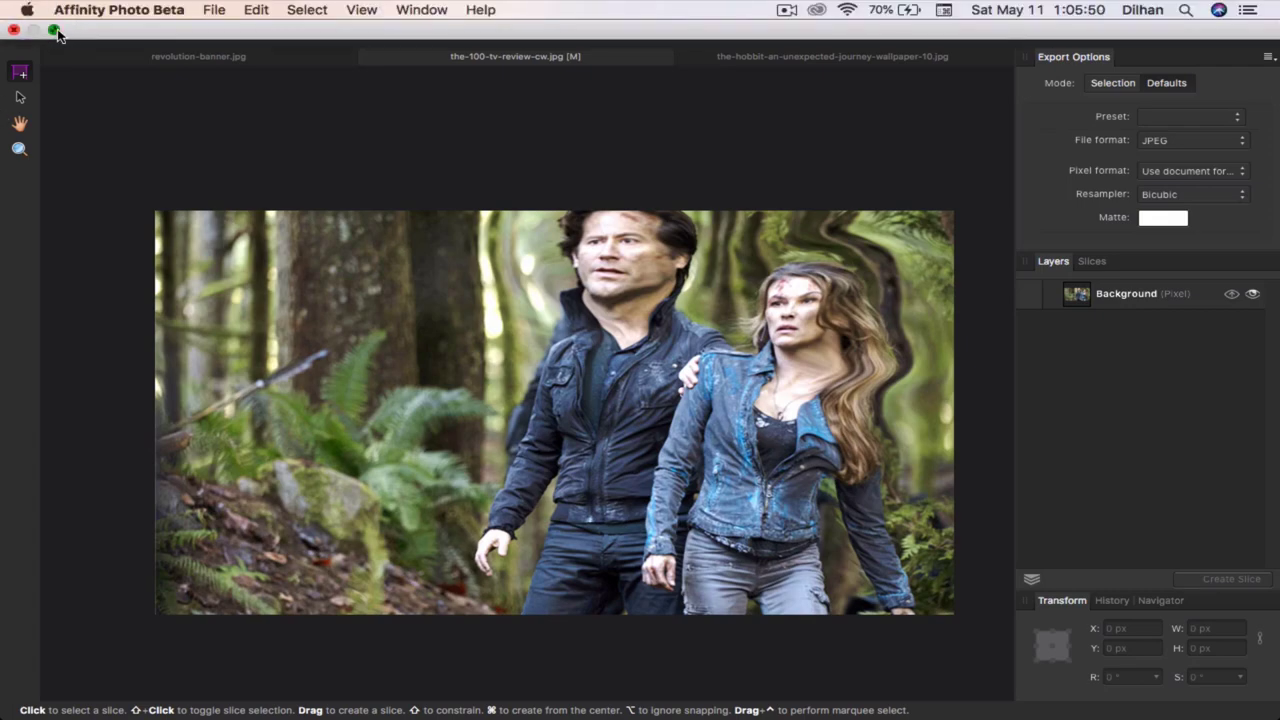
# Exit full screen, pause ScreenFlow from its menu-bar icon, and return Affinity to full screen
pyautogui.click(54, 29)
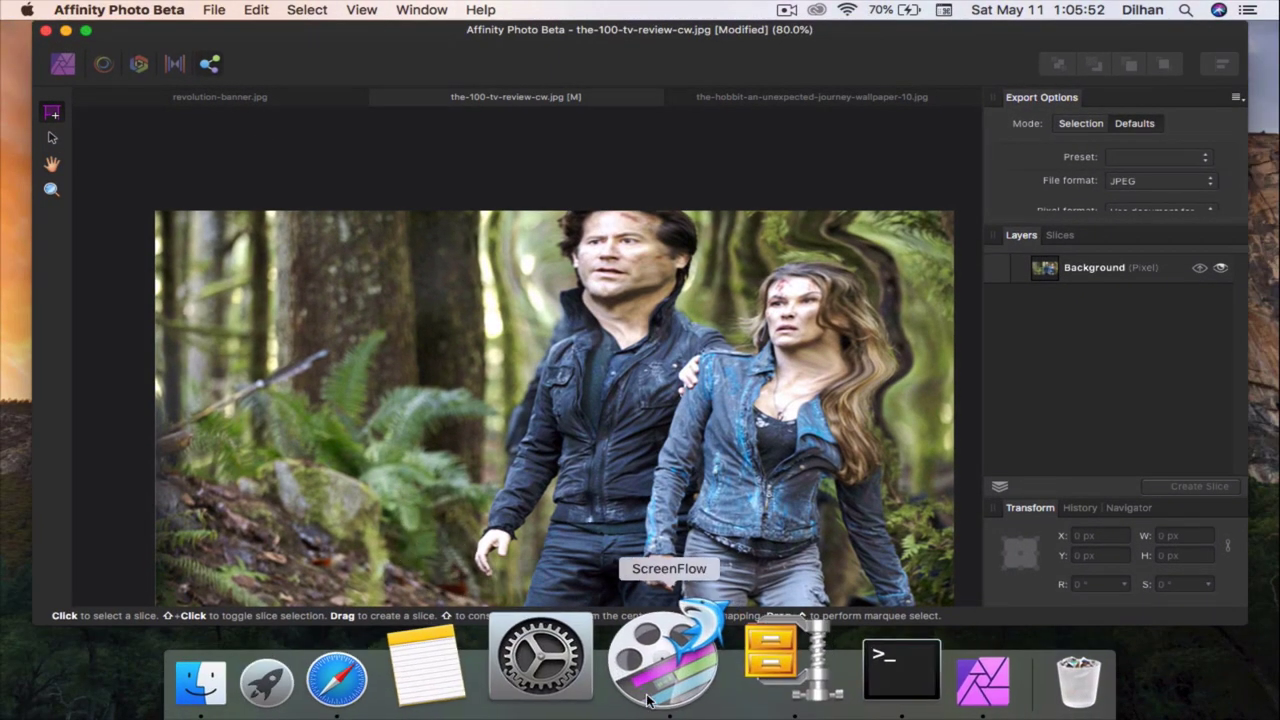
pyautogui.click(665, 648)
pyautogui.click(787, 9)
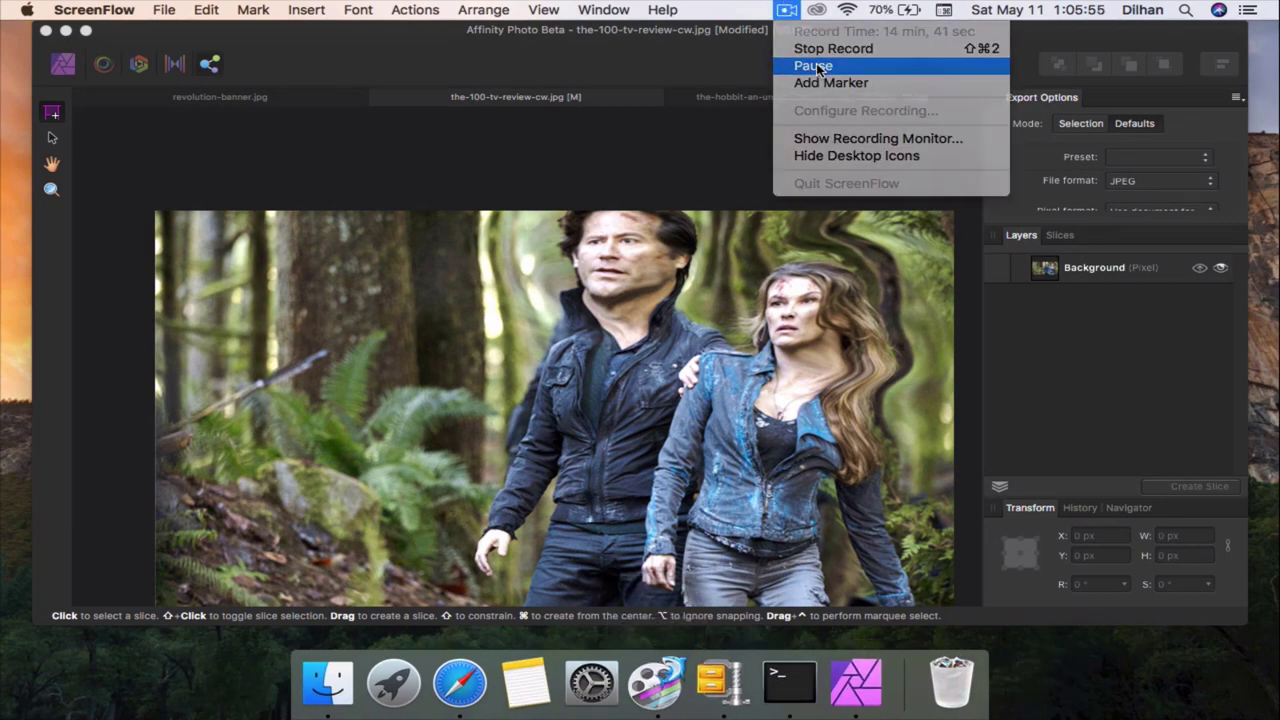
pyautogui.click(818, 62)
pyautogui.click(88, 33)
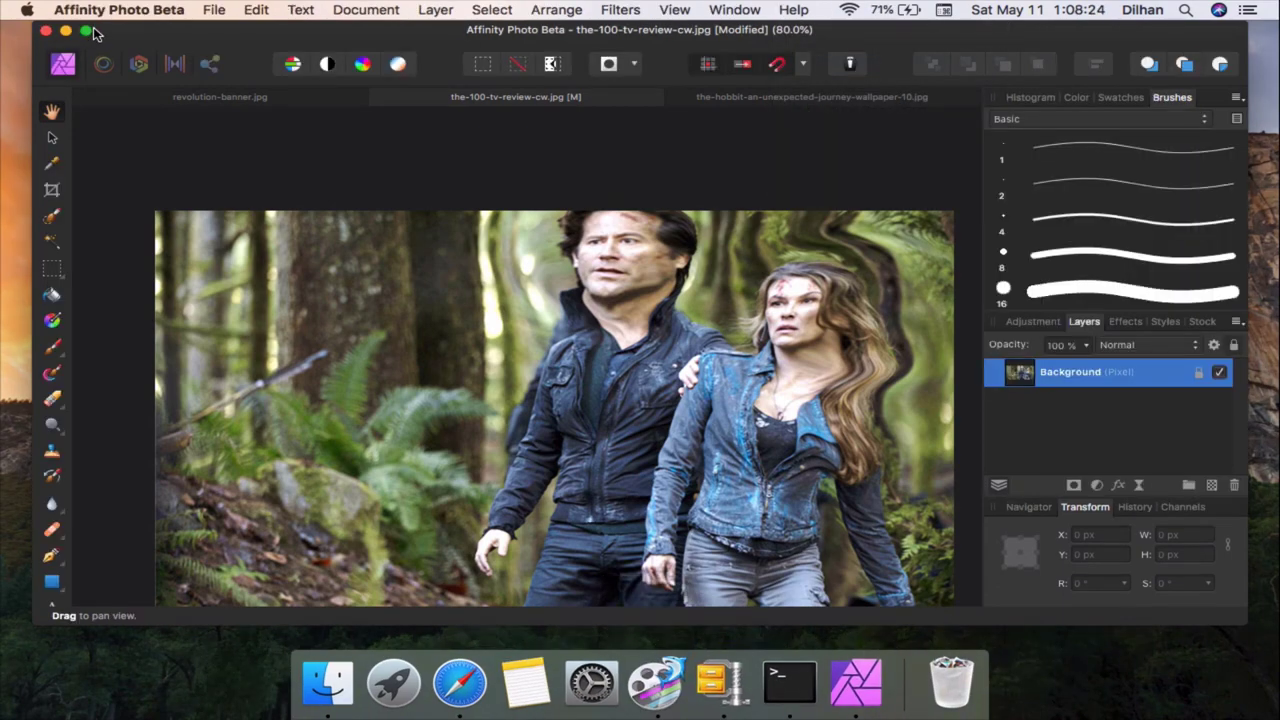
pyautogui.click(88, 33)
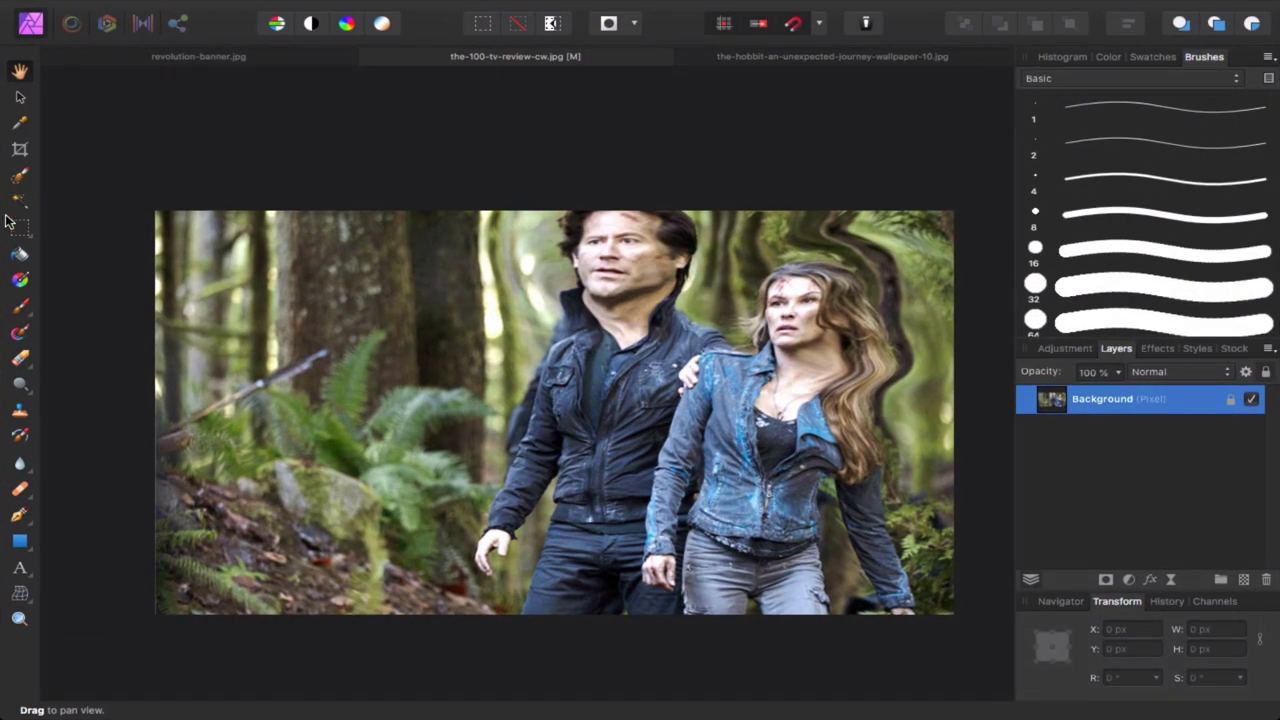
# Crop the left side of the forest photo toward the two people, keeping units in pixels
pyautogui.click(20, 150)
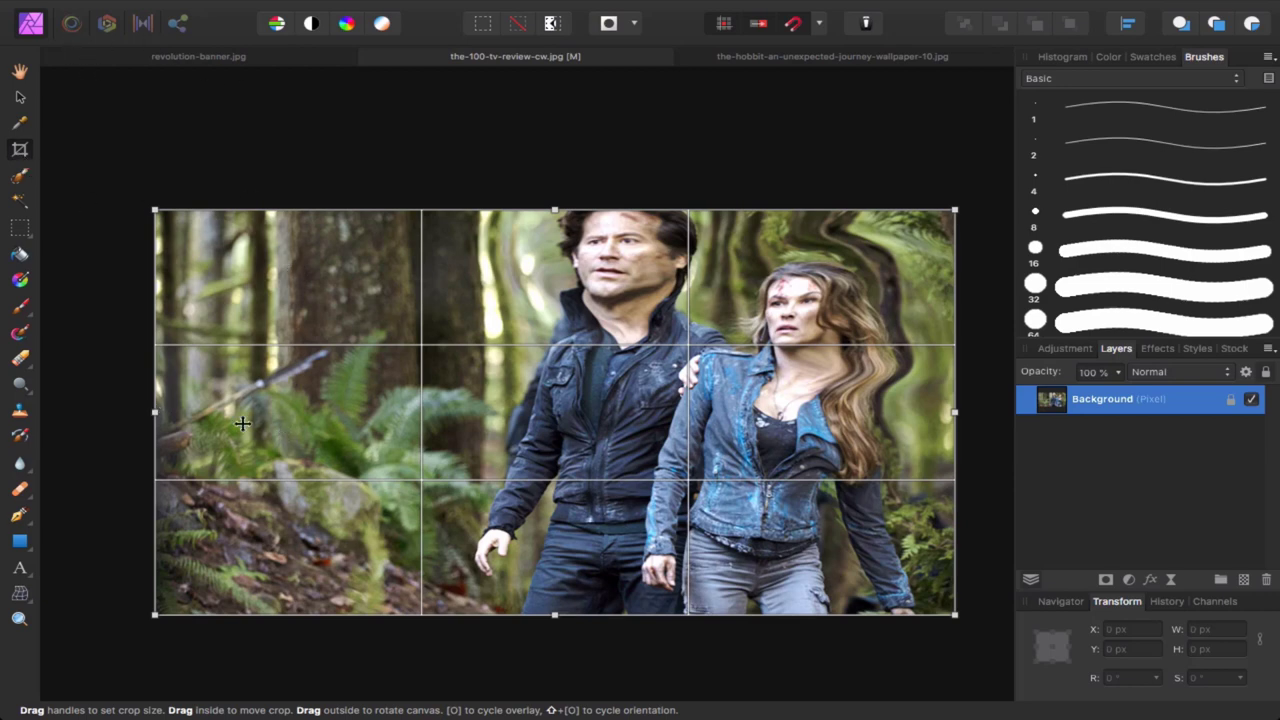
pyautogui.moveTo(155, 413); pyautogui.dragTo(454, 413)
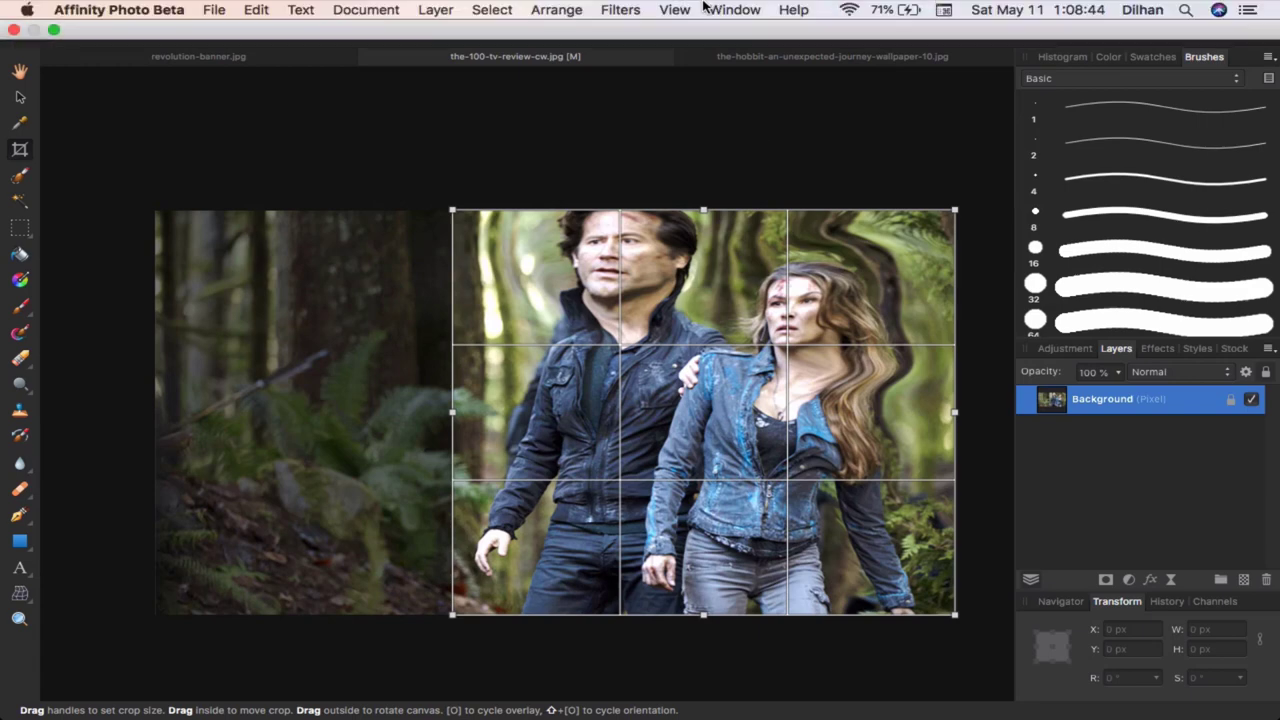
pyautogui.click(684, 8)
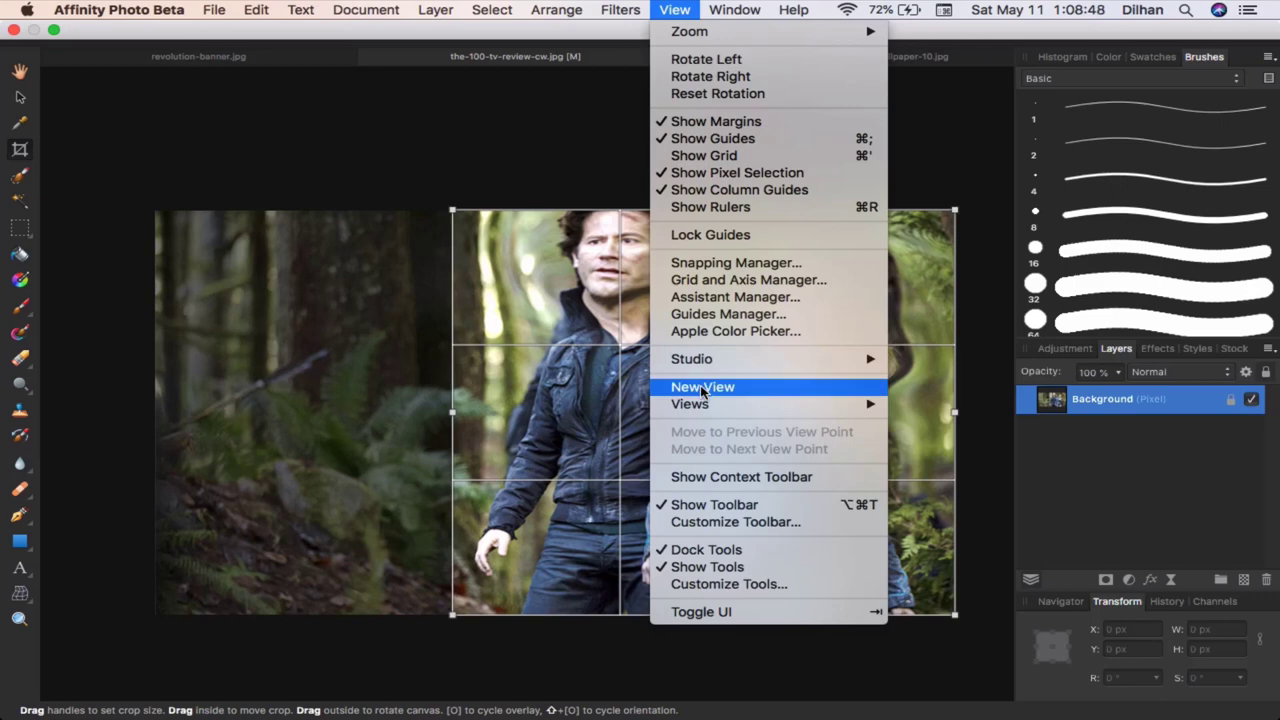
pyautogui.click(706, 480)
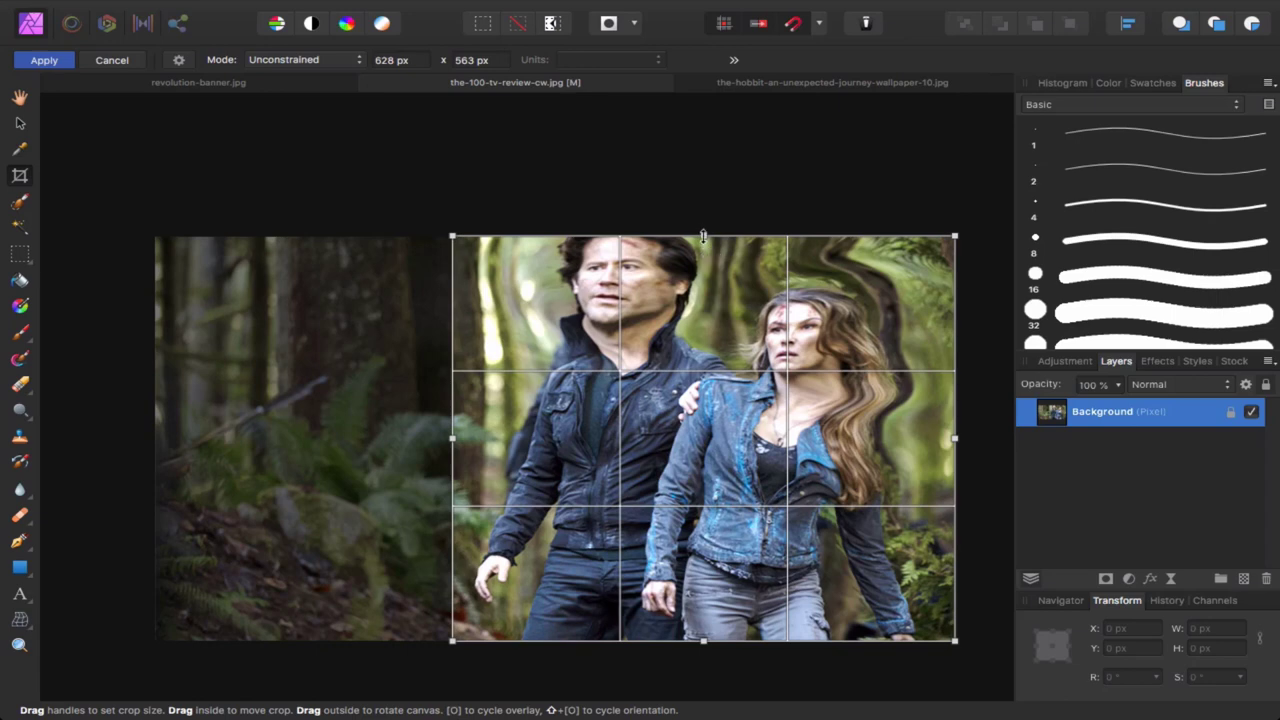
pyautogui.click(44, 60)
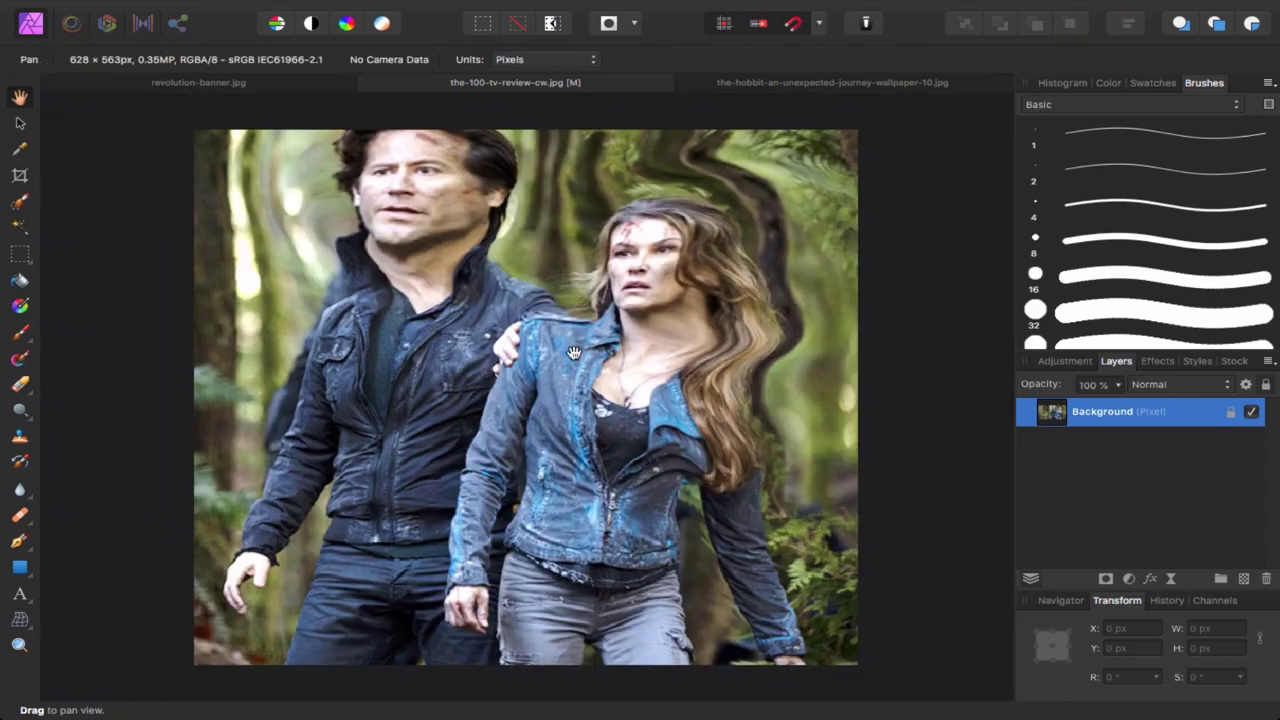
pyautogui.click(510, 57)
pyautogui.click(685, 263)
# Straighten and rotate a portrait crop over the couple and apply it at 564×629 px
pyautogui.click(20, 176)
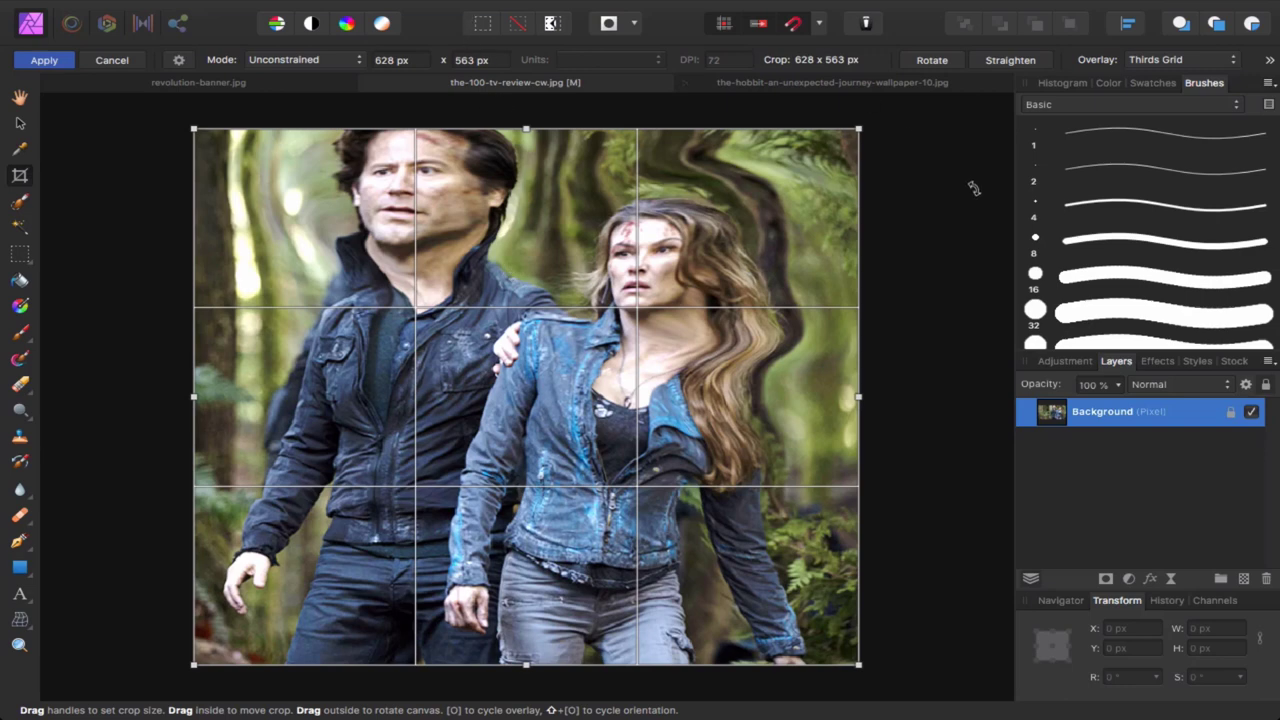
pyautogui.click(1011, 62)
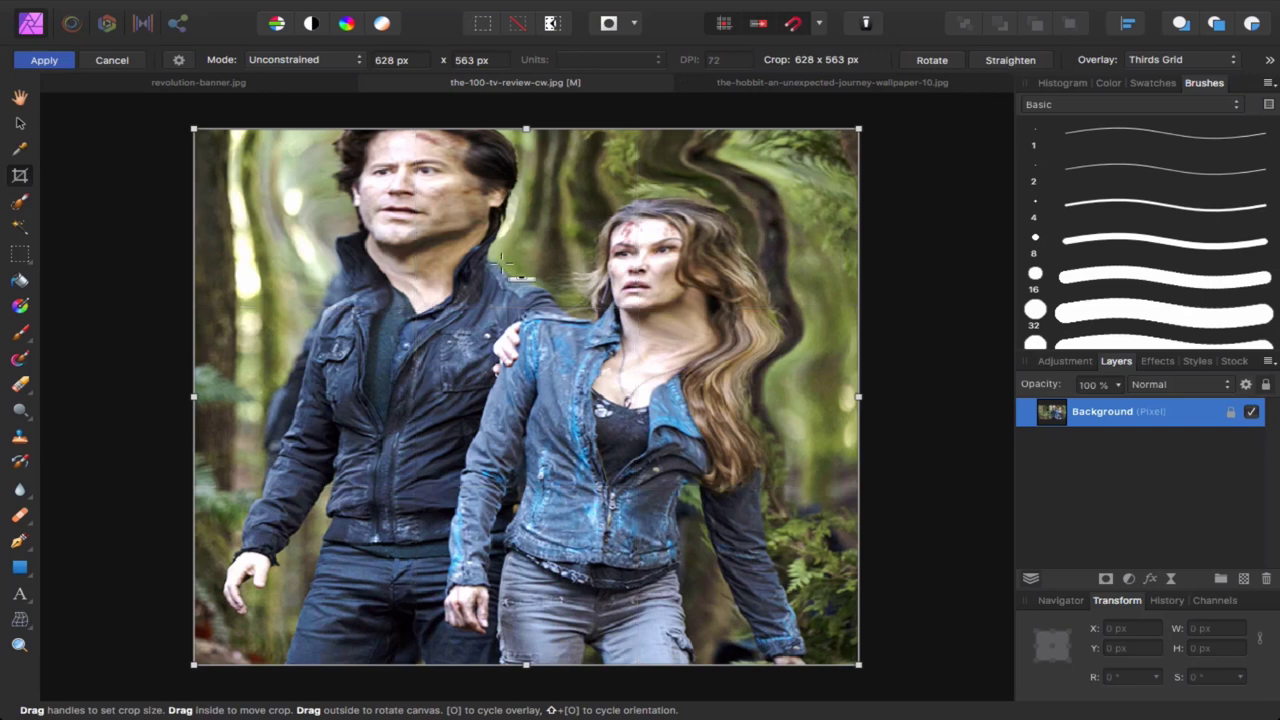
pyautogui.moveTo(318, 311); pyautogui.dragTo(289, 428)
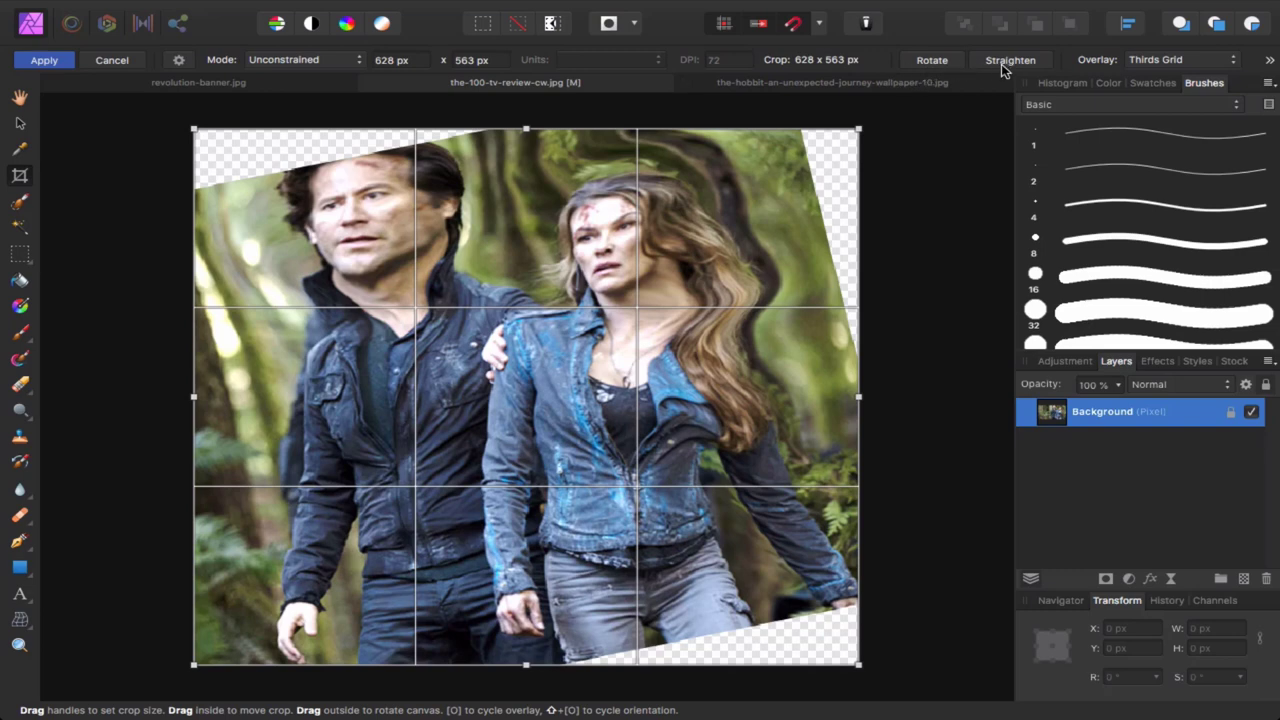
pyautogui.click(932, 61)
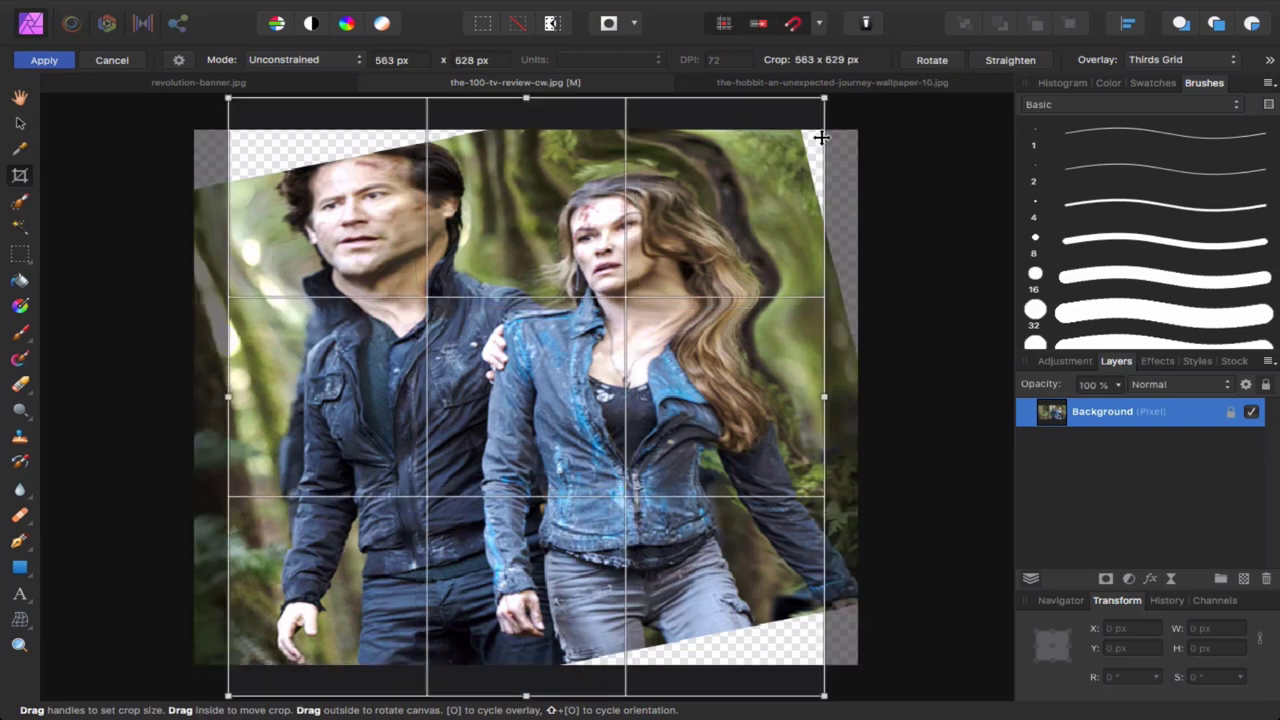
pyautogui.moveTo(855, 114)
pyautogui.mouseDown()
pyautogui.moveTo(842, 181)
pyautogui.moveTo(754, 164)
pyautogui.mouseUp()
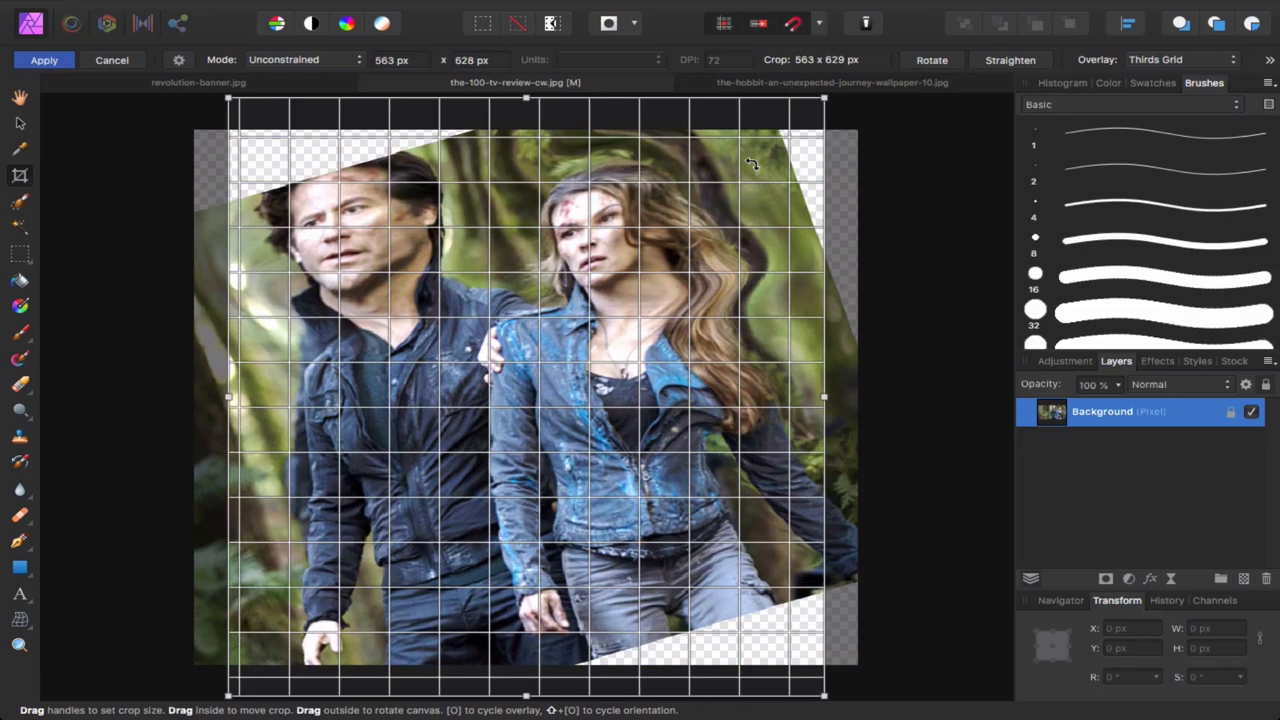
pyautogui.click(997, 61)
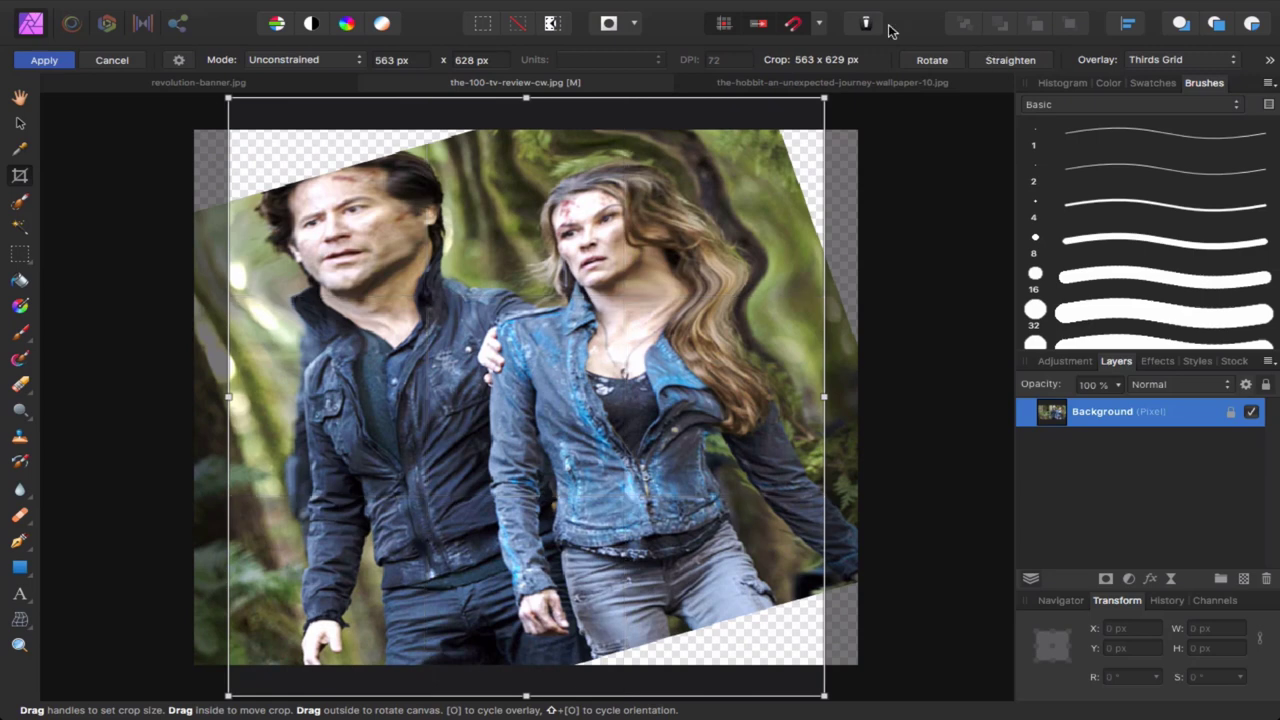
pyautogui.moveTo(582, 124); pyautogui.dragTo(574, 252)
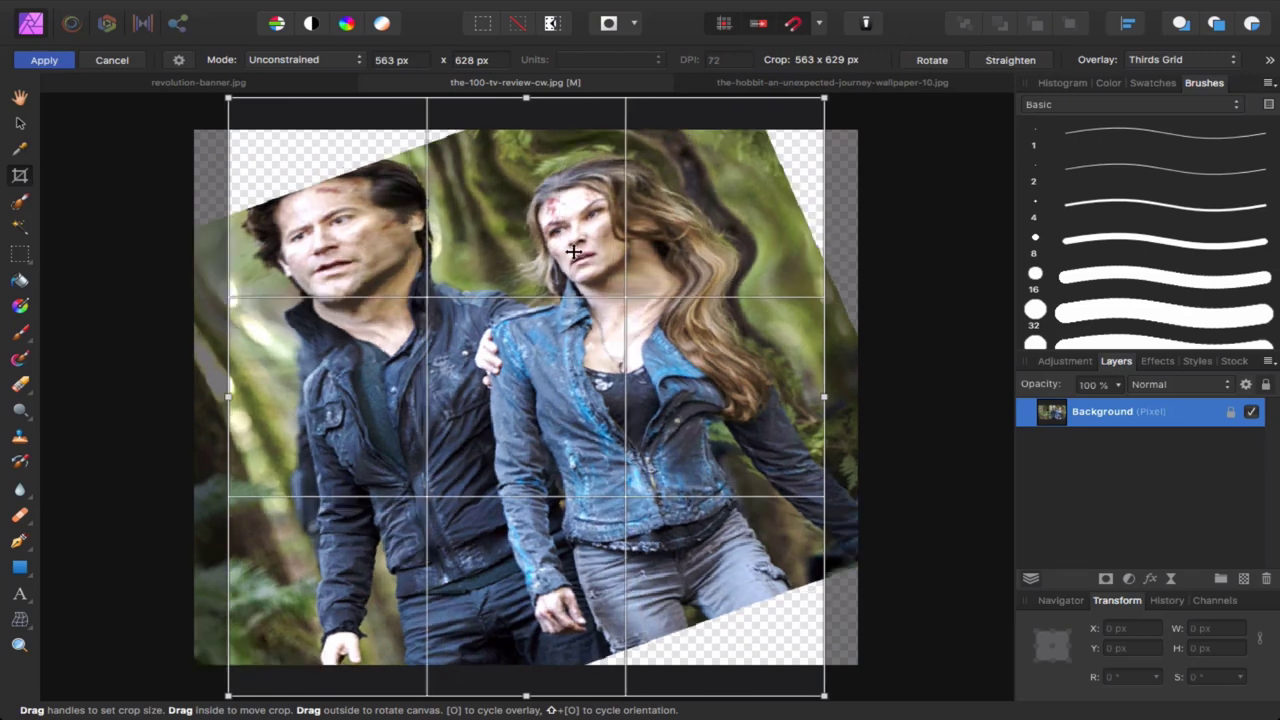
pyautogui.moveTo(762, 288); pyautogui.dragTo(663, 288)
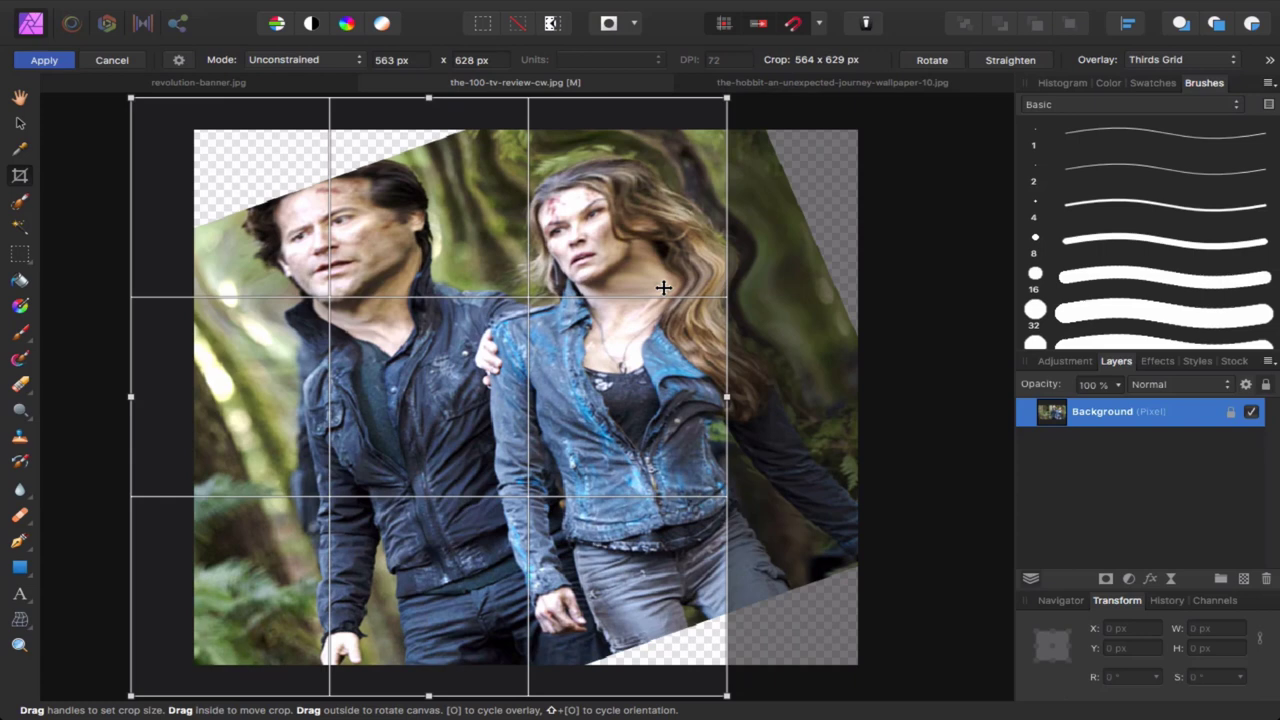
pyautogui.click(44, 62)
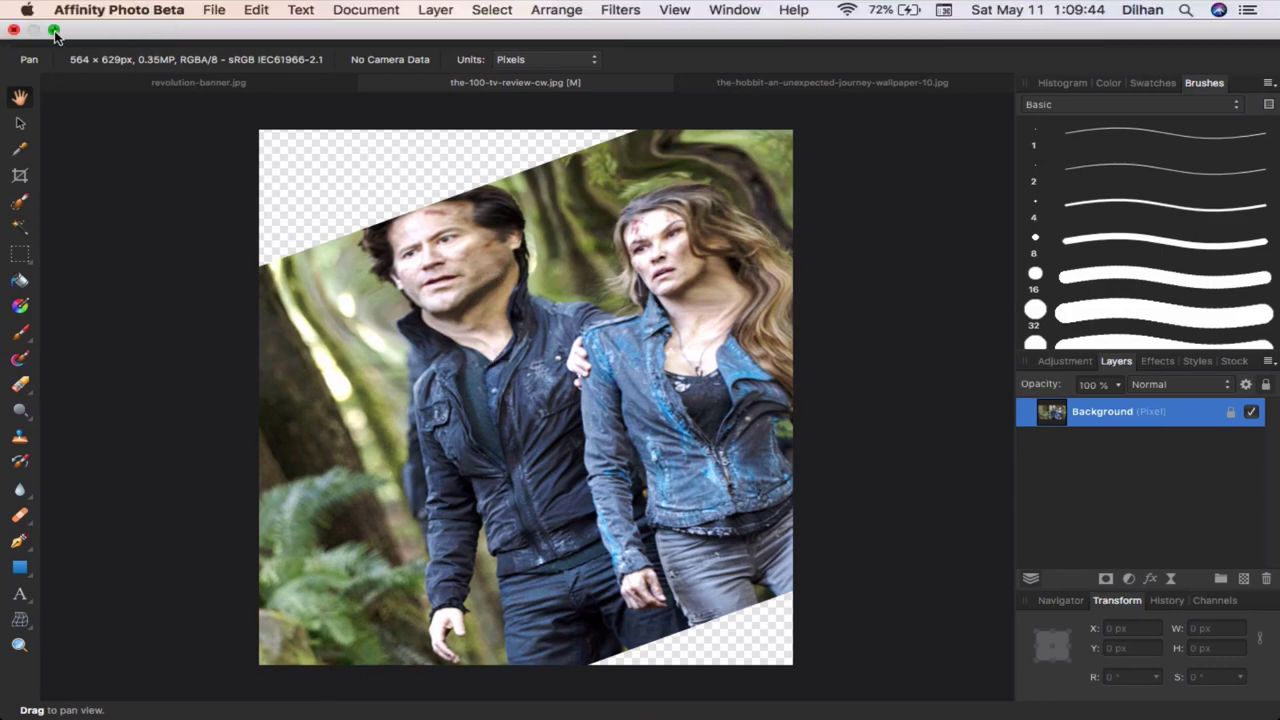
# Exit full screen, pause the ScreenFlow recording, and show the Hobbit wallpaper full screen
pyautogui.click(54, 30)
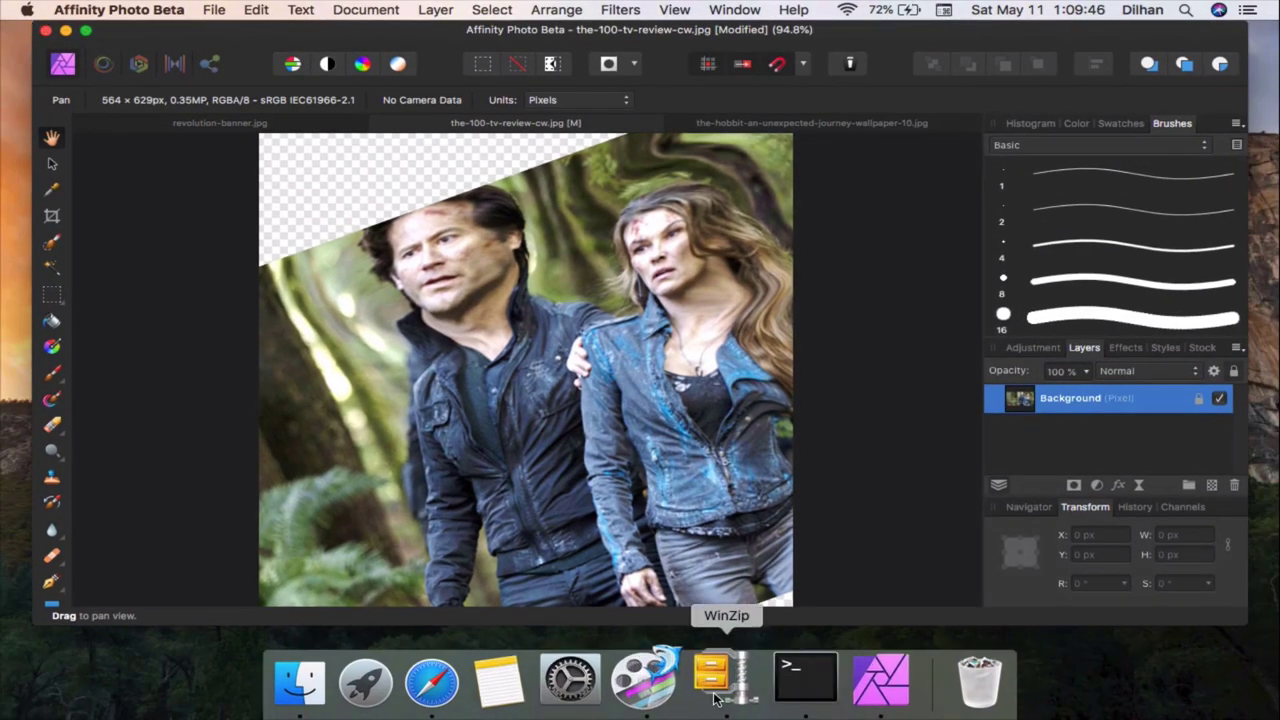
pyautogui.click(660, 672)
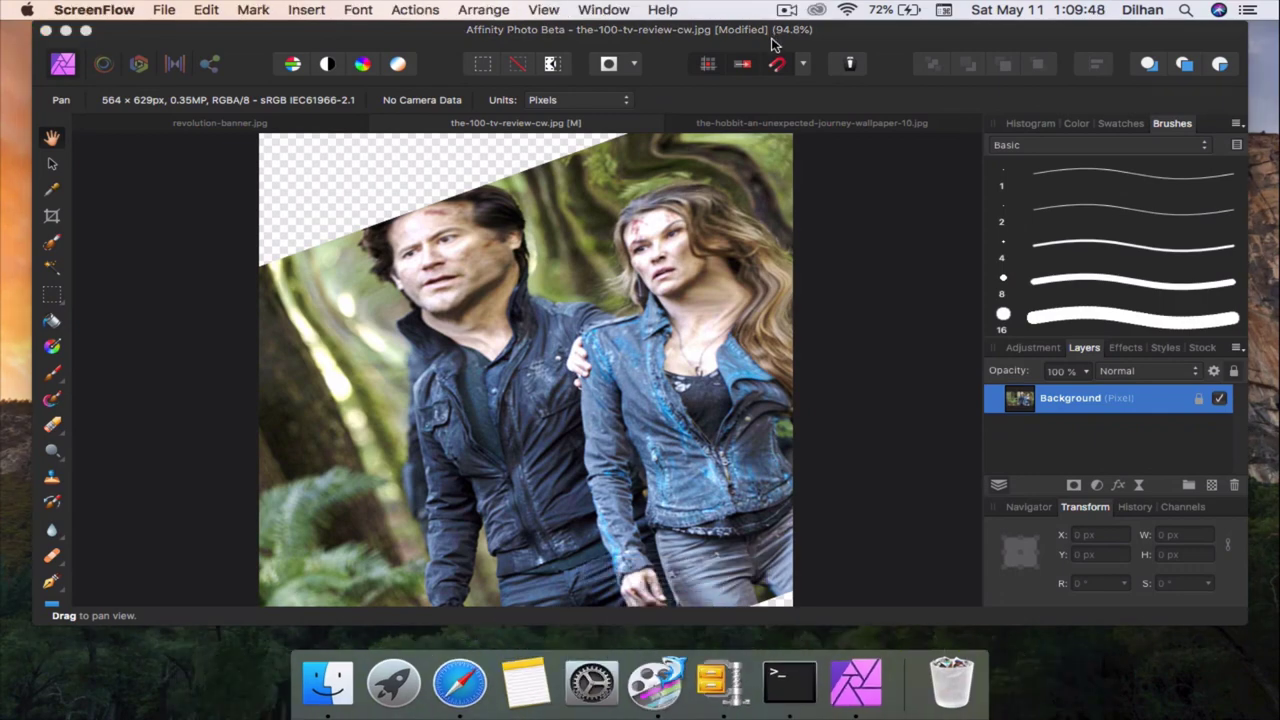
pyautogui.click(787, 10)
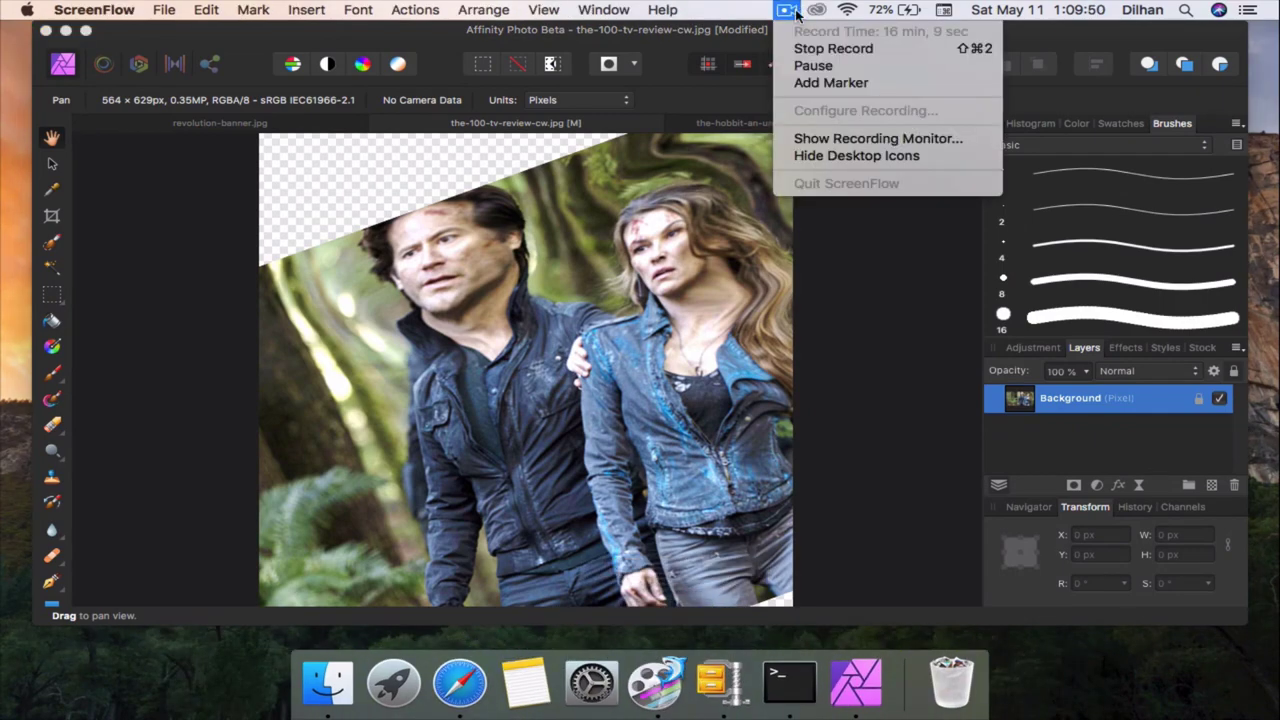
pyautogui.click(814, 57)
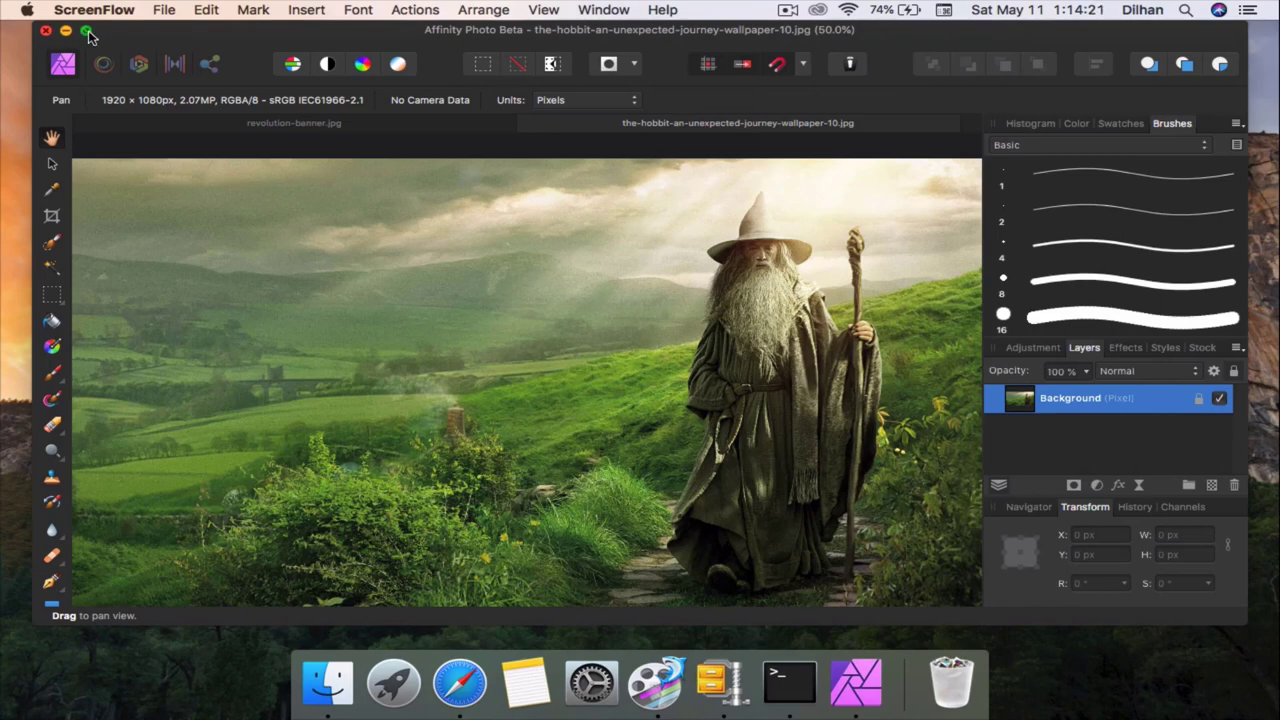
pyautogui.click(86, 31)
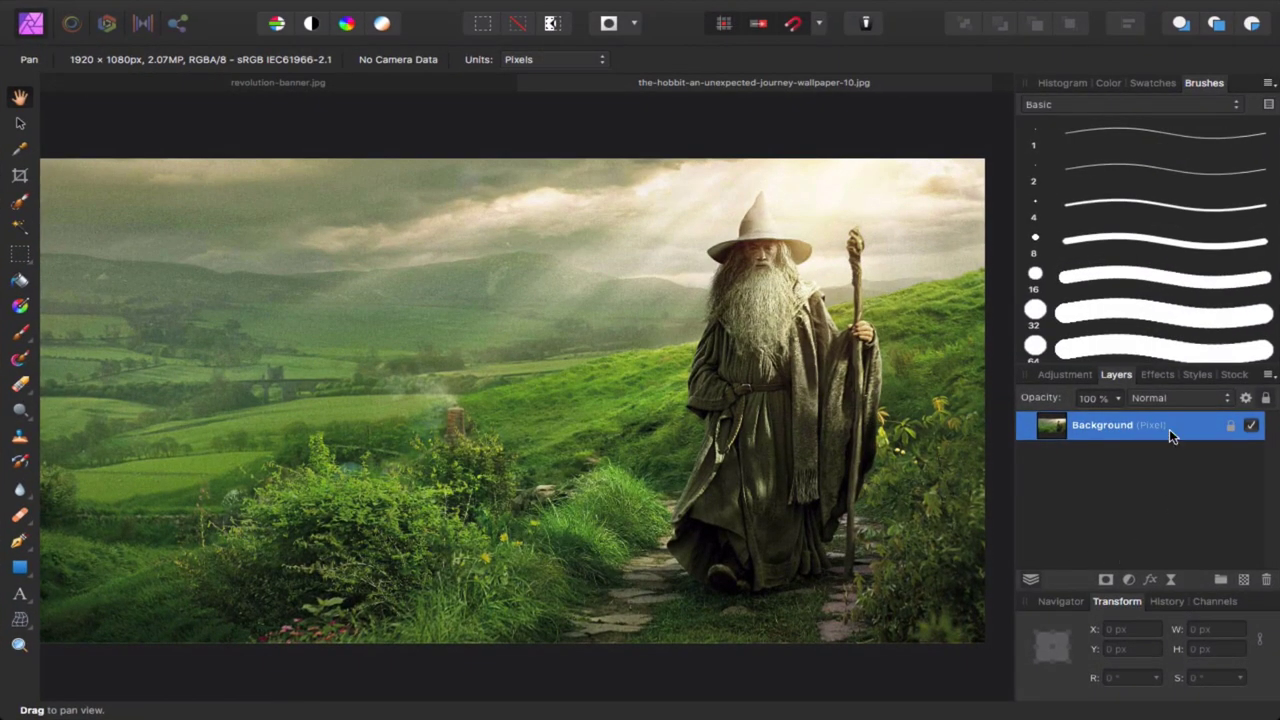
# Duplicate the Background layer with Ctrl+J, leaving its name unchanged
pyautogui.doubleClick(1169, 429)
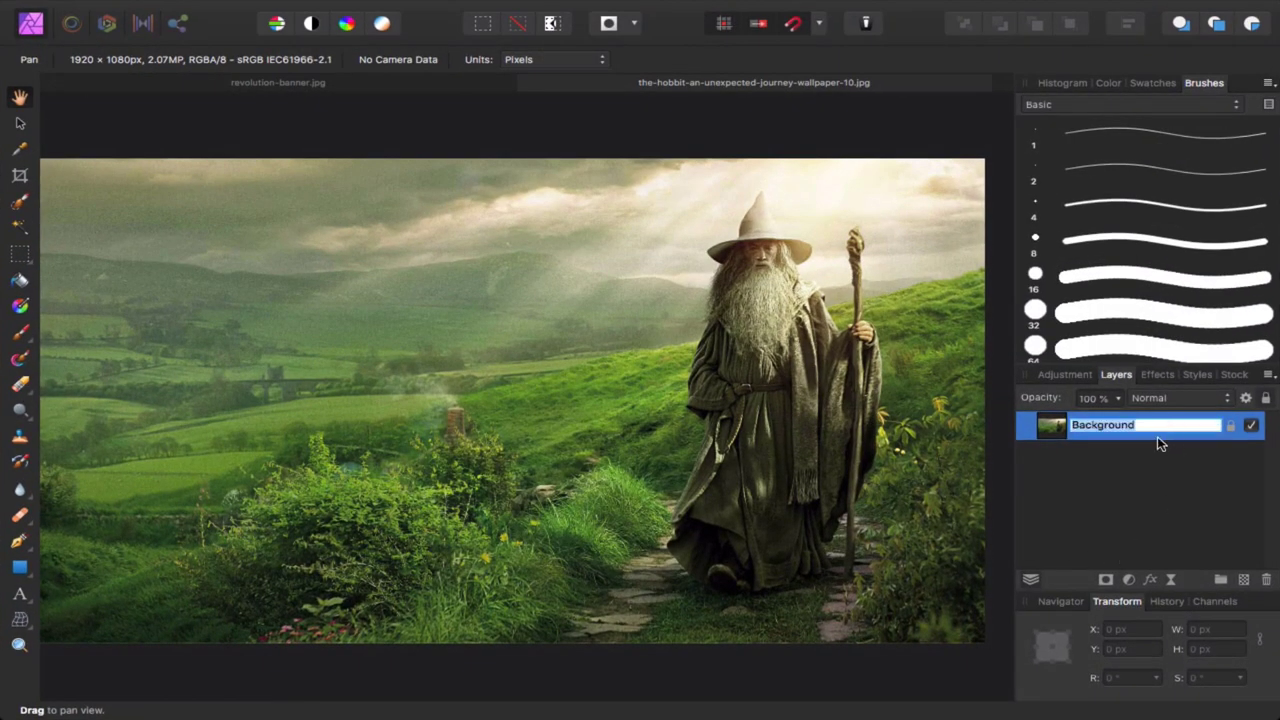
pyautogui.click(1146, 457)
pyautogui.click(1149, 430)
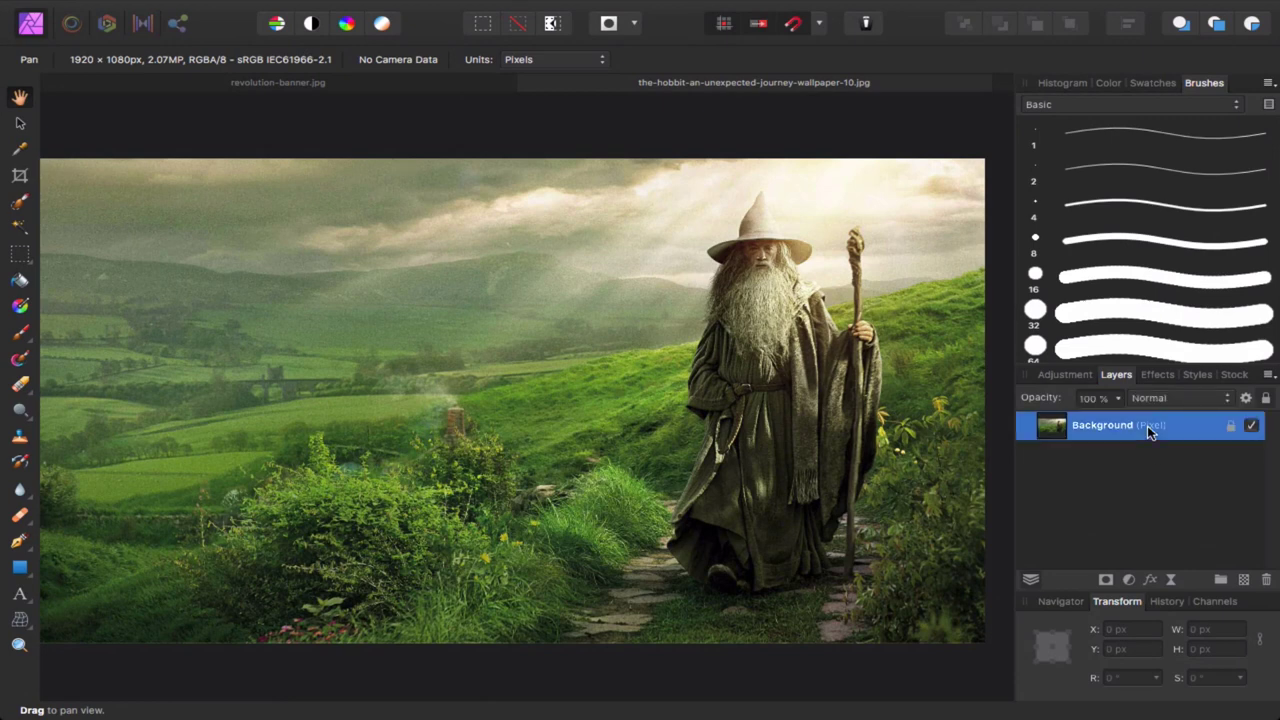
pyautogui.hotkey('ctrl', 'j')
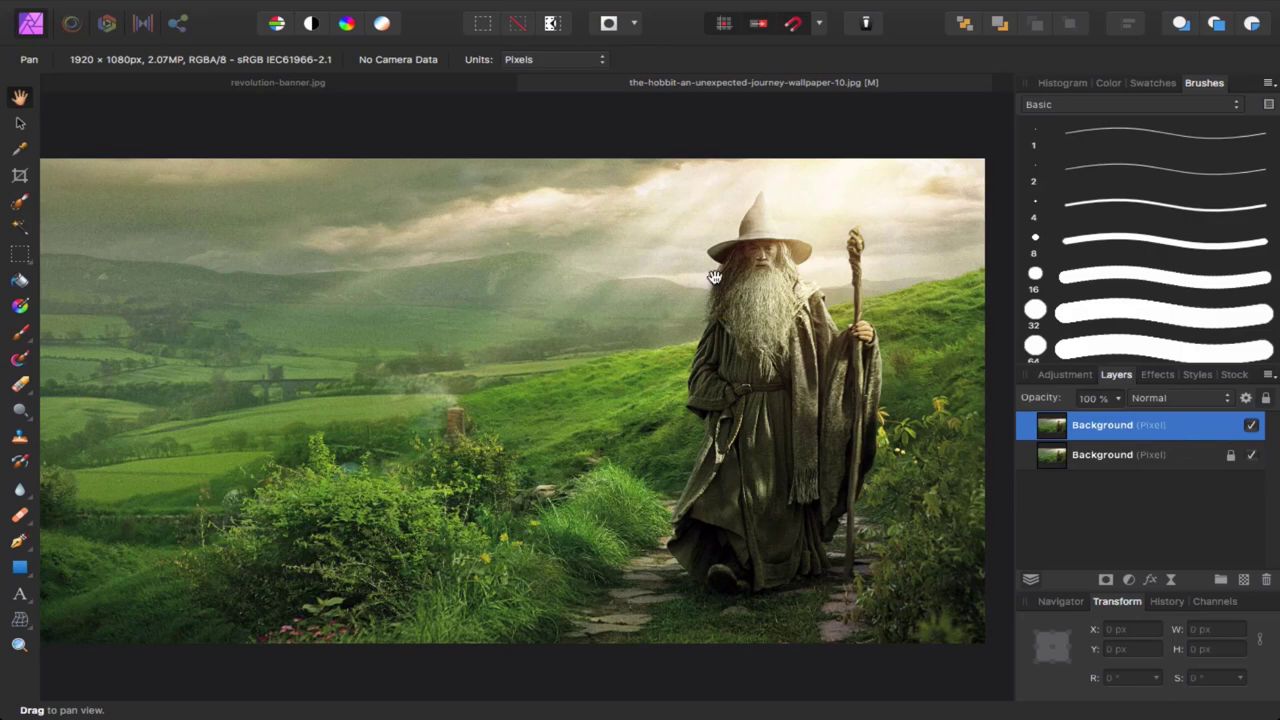
# Zoom in and centre the view on Gandalf, then select the healing tool group
pyautogui.hotkey('ctrl', '+')
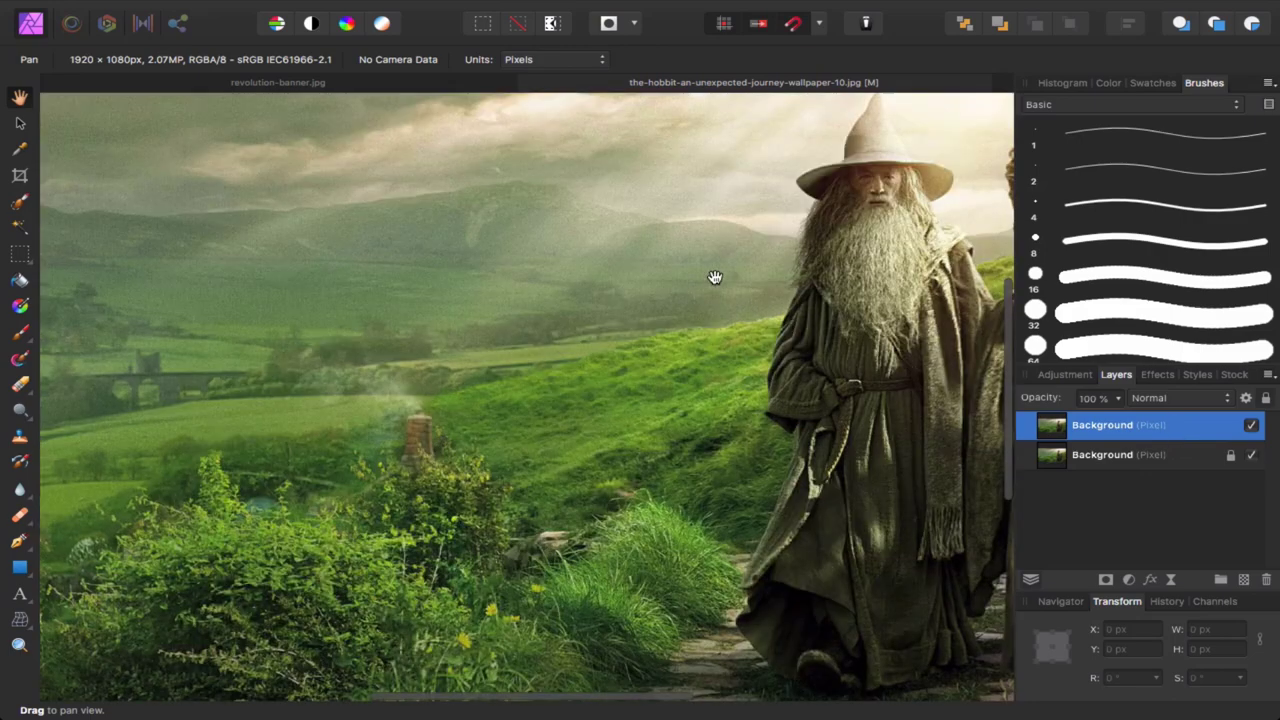
pyautogui.moveTo(743, 334); pyautogui.dragTo(488, 505)
pyautogui.moveTo(624, 392); pyautogui.dragTo(630, 403)
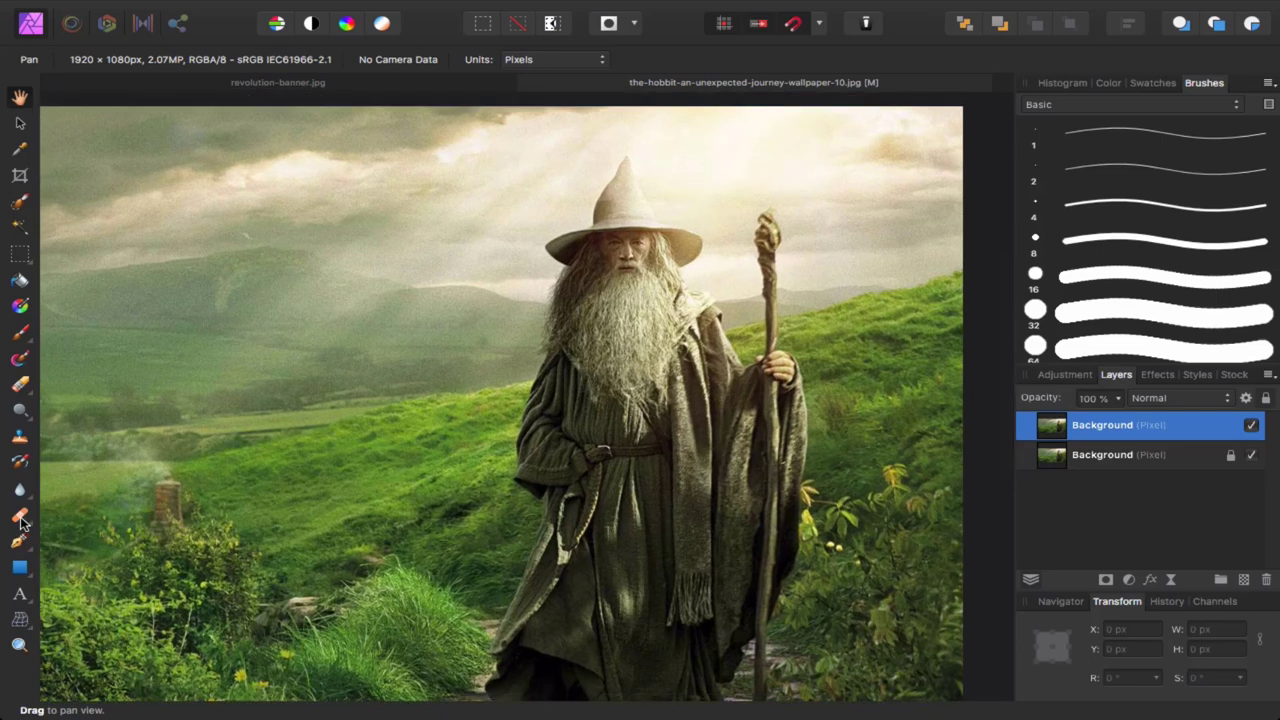
pyautogui.click(20, 518)
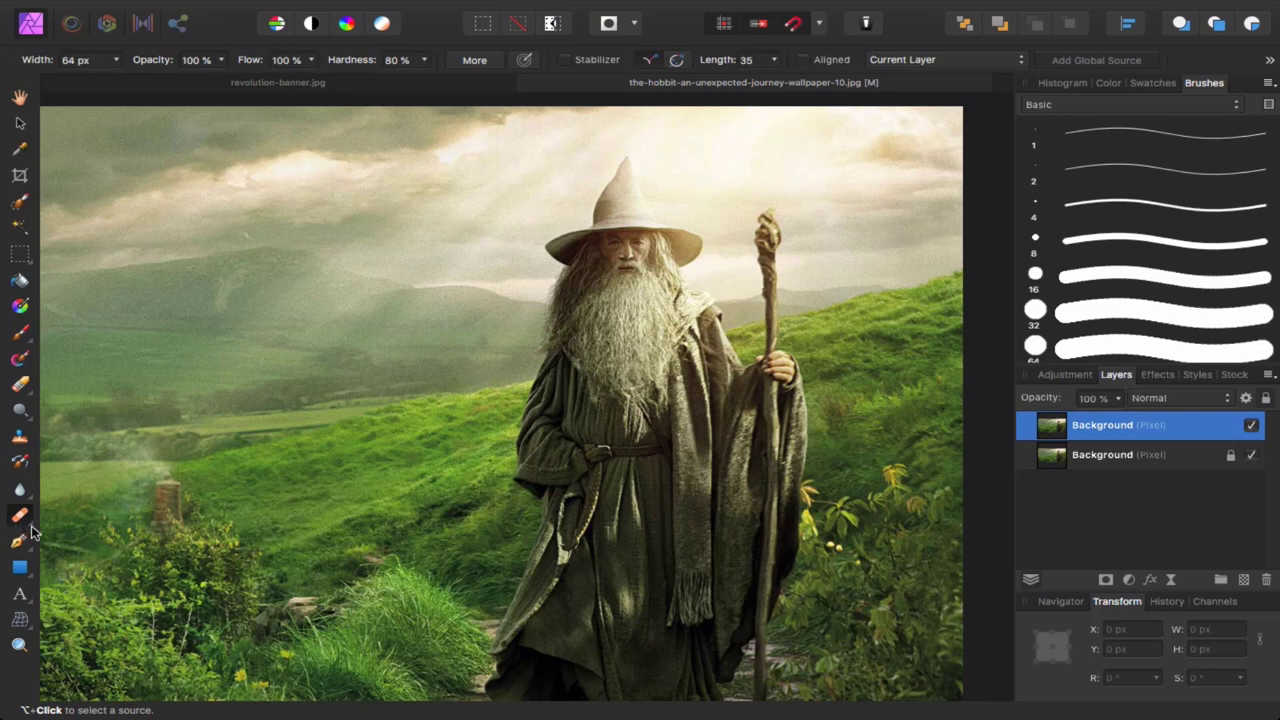
# Inpaint Gandalf's staff, the small chimney and the yellow flowers with the Inpainting Brush
pyautogui.click(30, 525)
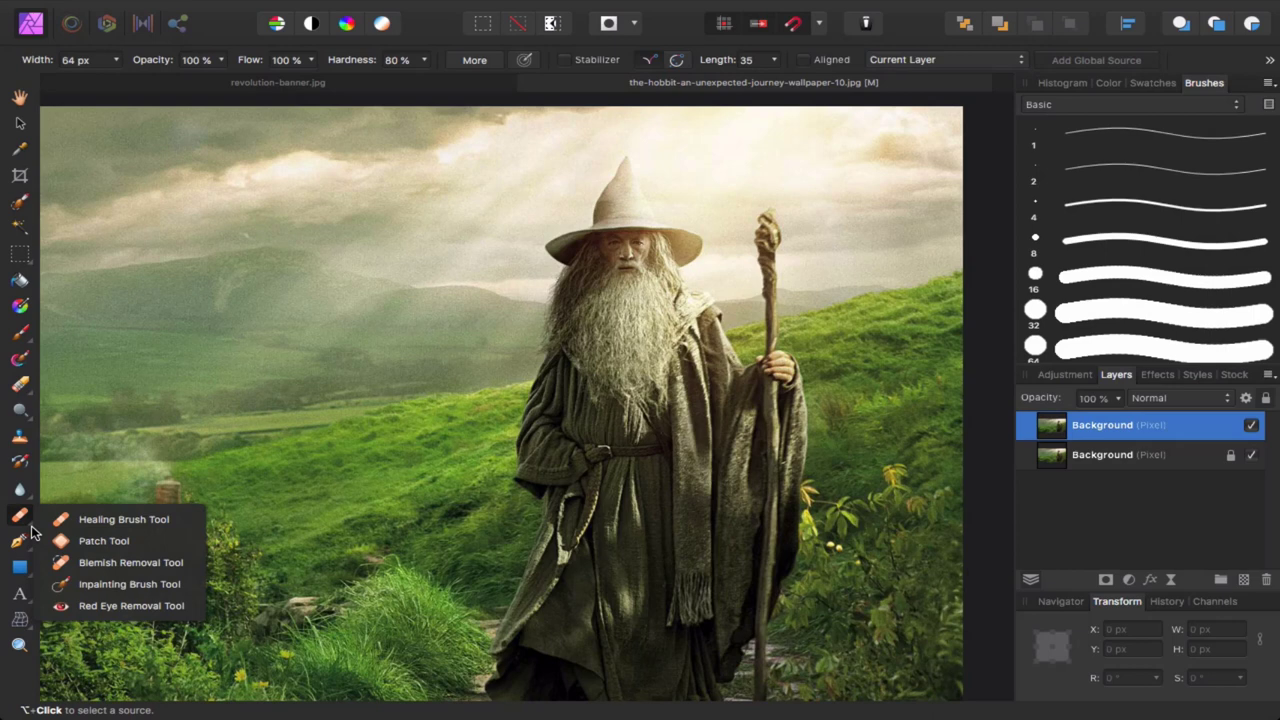
pyautogui.click(108, 582)
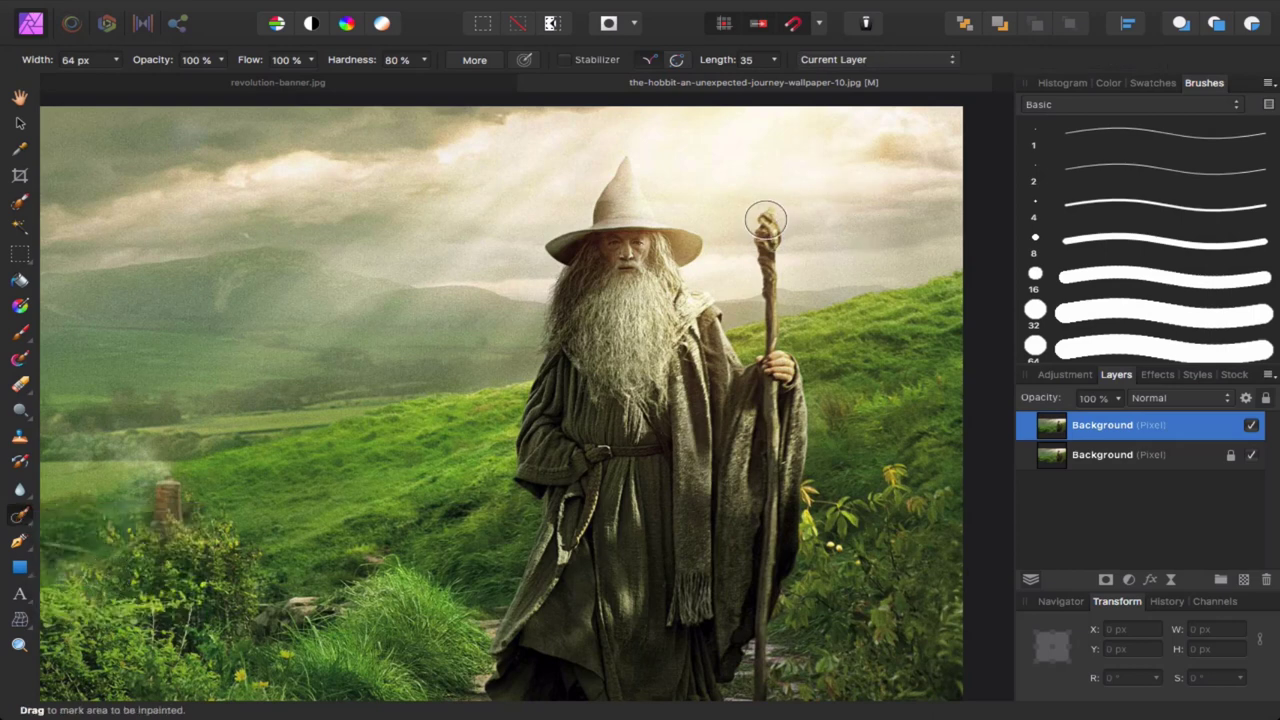
pyautogui.moveTo(765, 220); pyautogui.dragTo(768, 326)
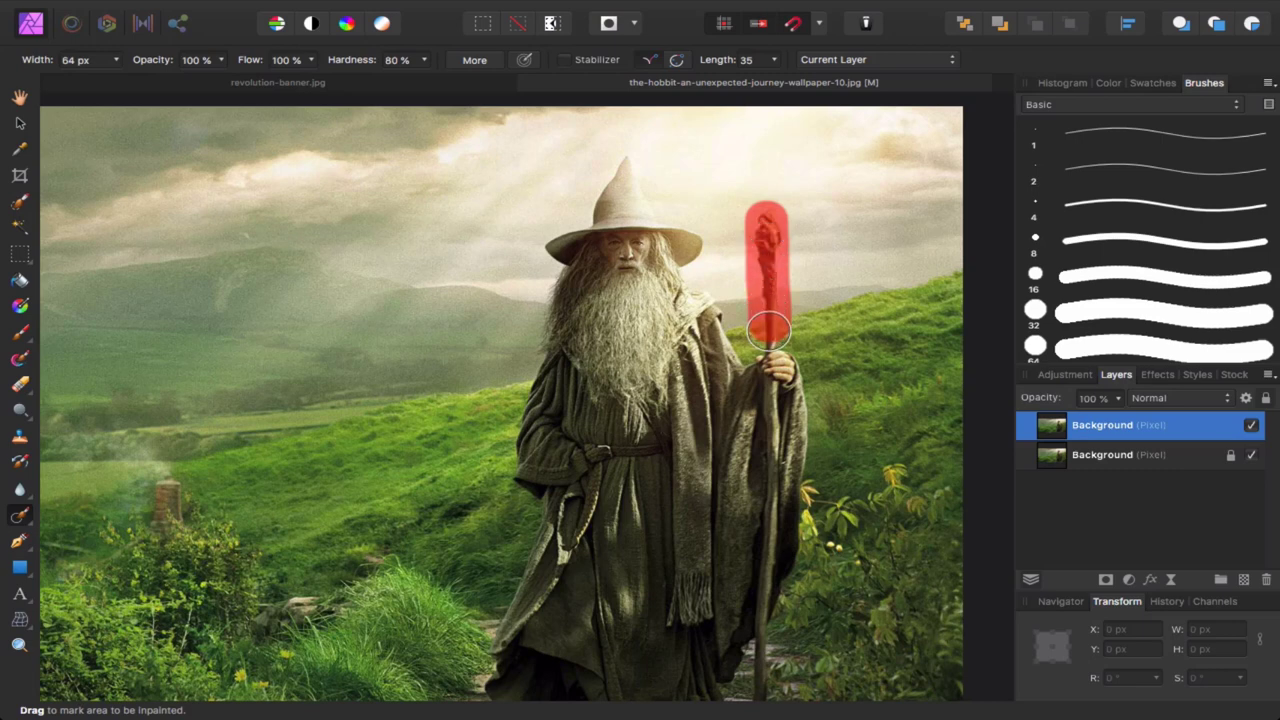
pyautogui.moveTo(768, 326)
pyautogui.mouseDown()
pyautogui.moveTo(768, 338)
pyautogui.moveTo(758, 329)
pyautogui.mouseUp()
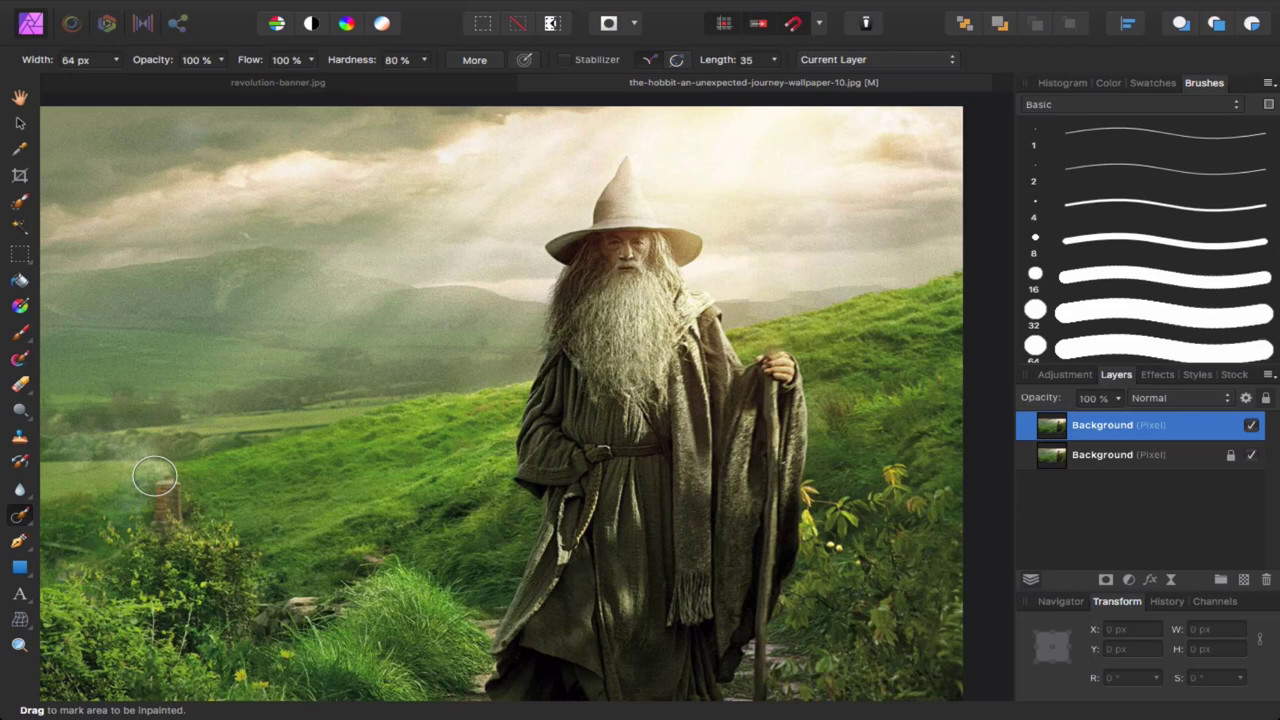
pyautogui.moveTo(152, 470); pyautogui.dragTo(164, 515)
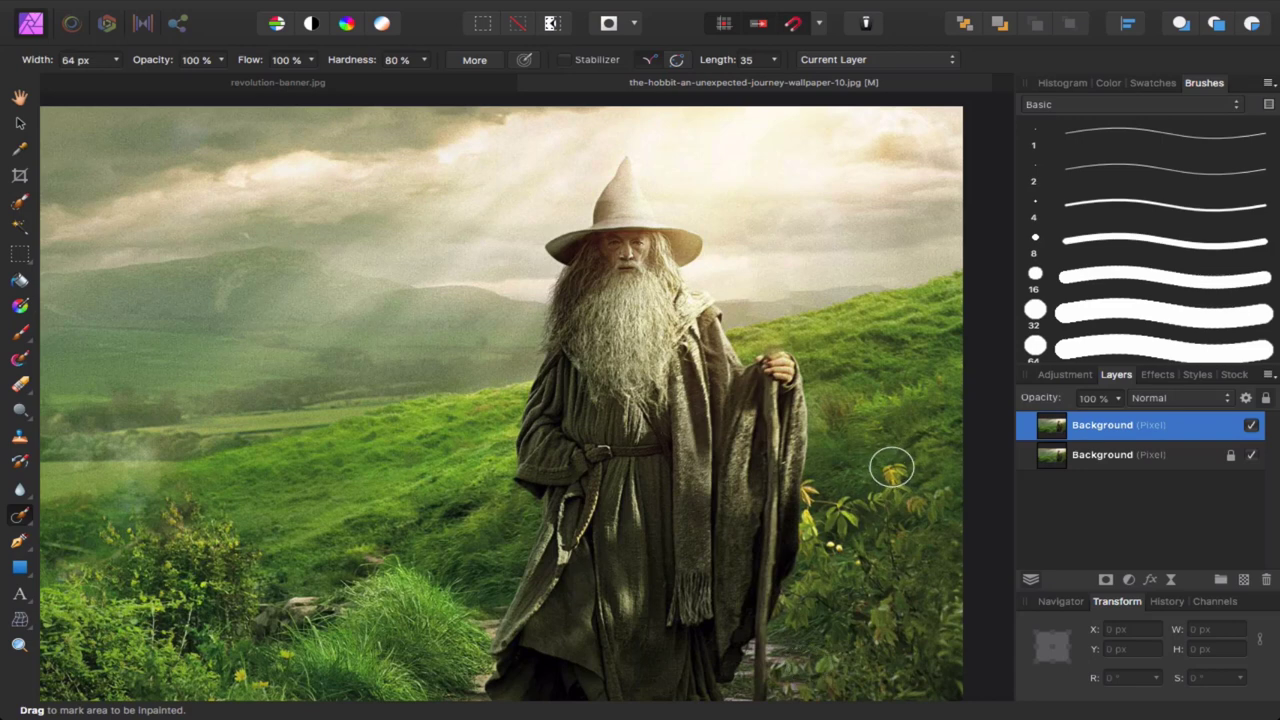
pyautogui.moveTo(825, 482)
pyautogui.mouseDown()
pyautogui.moveTo(787, 692)
pyautogui.moveTo(840, 674)
pyautogui.moveTo(820, 694)
pyautogui.moveTo(926, 680)
pyautogui.moveTo(963, 717)
pyautogui.moveTo(926, 529)
pyautogui.moveTo(951, 614)
pyautogui.moveTo(877, 523)
pyautogui.moveTo(895, 507)
pyautogui.moveTo(917, 514)
pyautogui.moveTo(860, 523)
pyautogui.moveTo(831, 646)
pyautogui.moveTo(891, 612)
pyautogui.moveTo(921, 662)
pyautogui.mouseUp()
# Toggle the retouched layer's visibility to compare before and after, ending with it hidden
pyautogui.click(1251, 425)
pyautogui.click(1251, 425)
pyautogui.click(1251, 425)
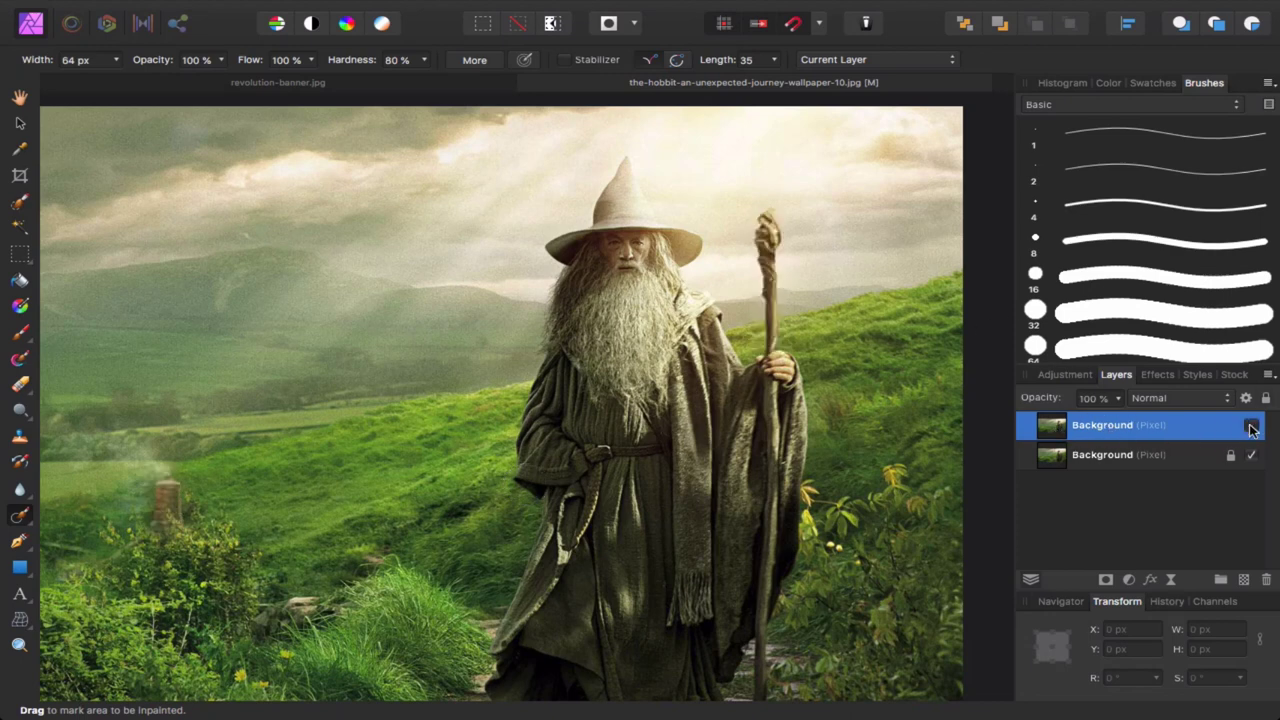
pyautogui.click(1251, 425)
pyautogui.click(1251, 425)
pyautogui.click(1251, 425)
pyautogui.click(1251, 425)
pyautogui.click(1251, 425)
pyautogui.click(1251, 425)
pyautogui.click(1251, 425)
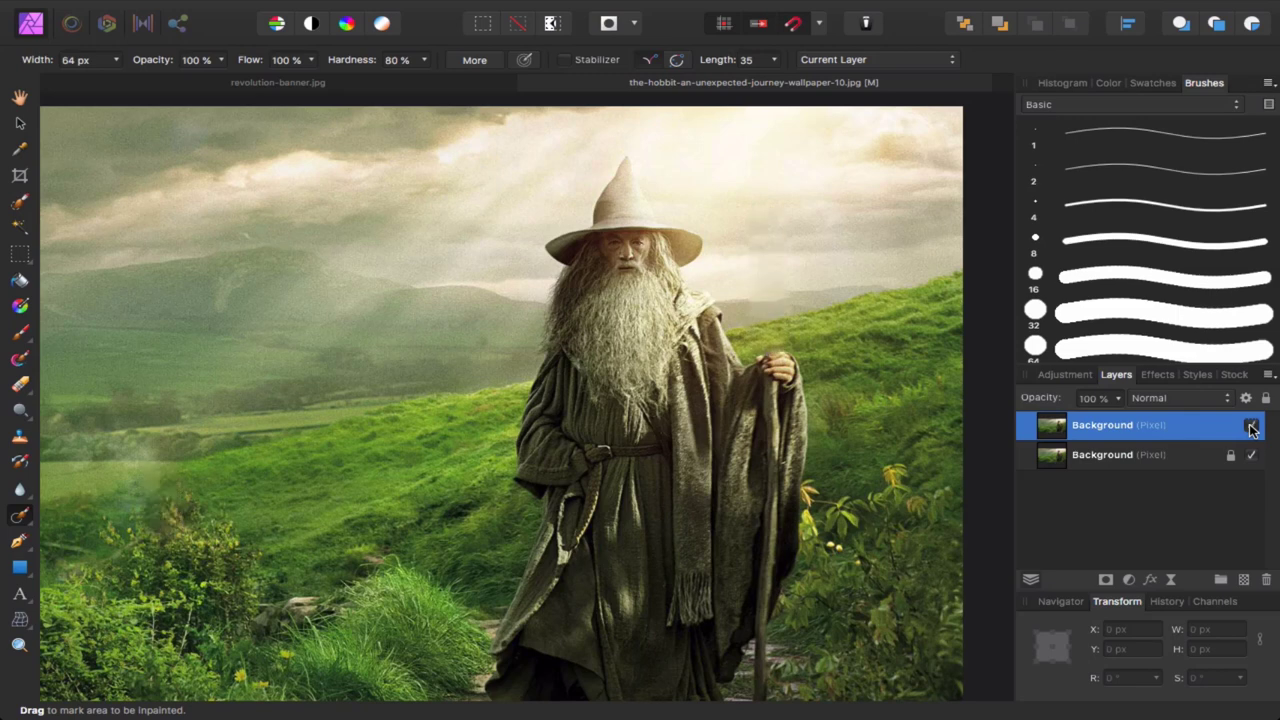
pyautogui.click(1251, 425)
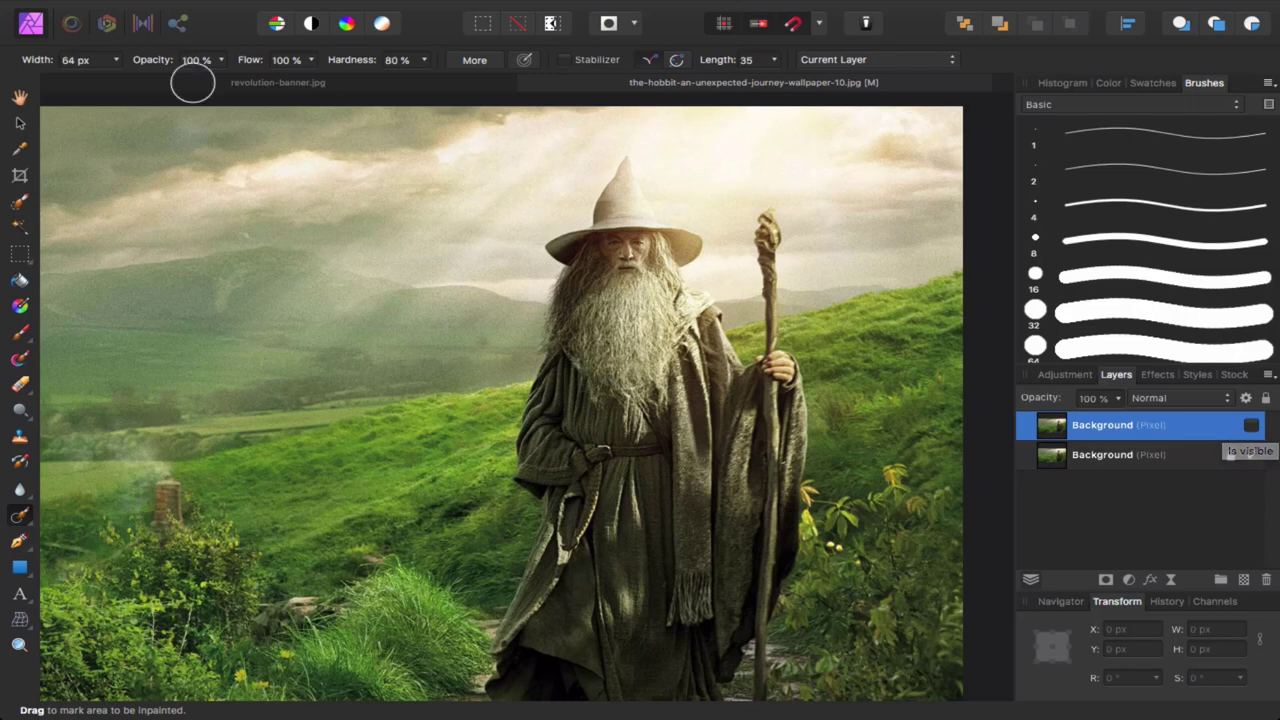
pyautogui.moveTo(75, 9)
pyautogui.click(54, 29)
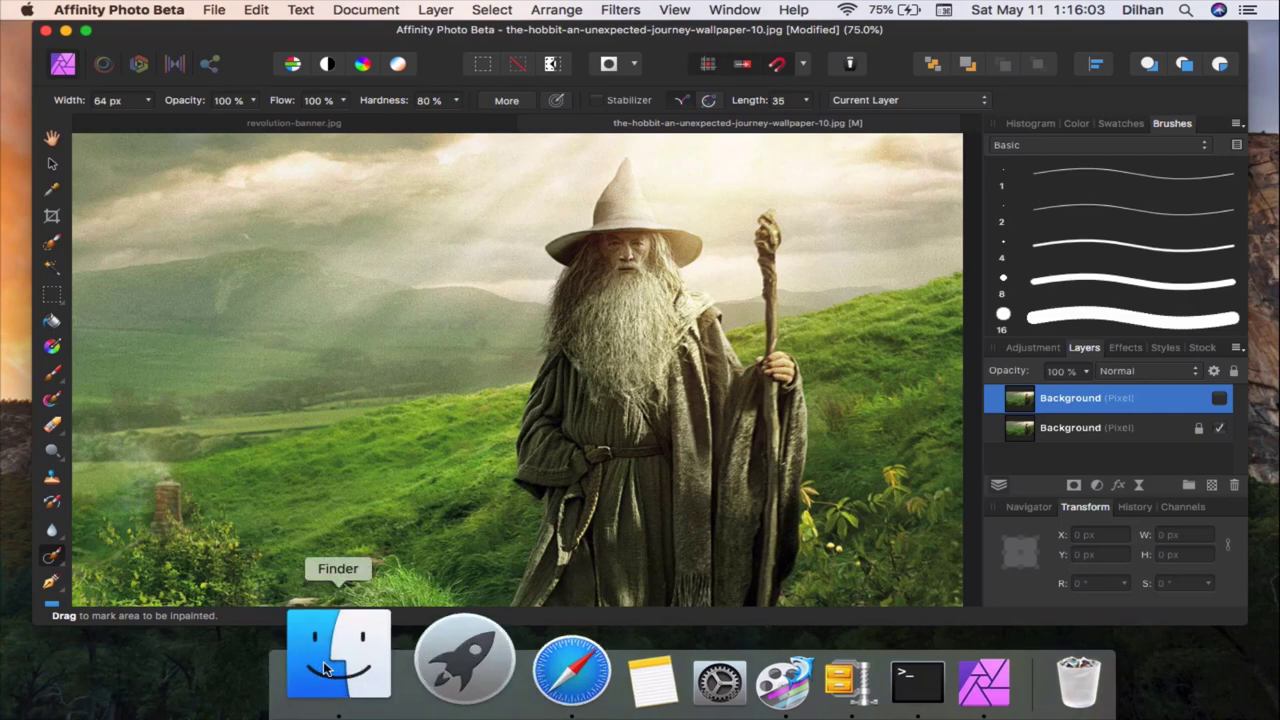
# Inpaint the acne spots along the boy's nose and on both cheeks
pyautogui.click(665, 662)
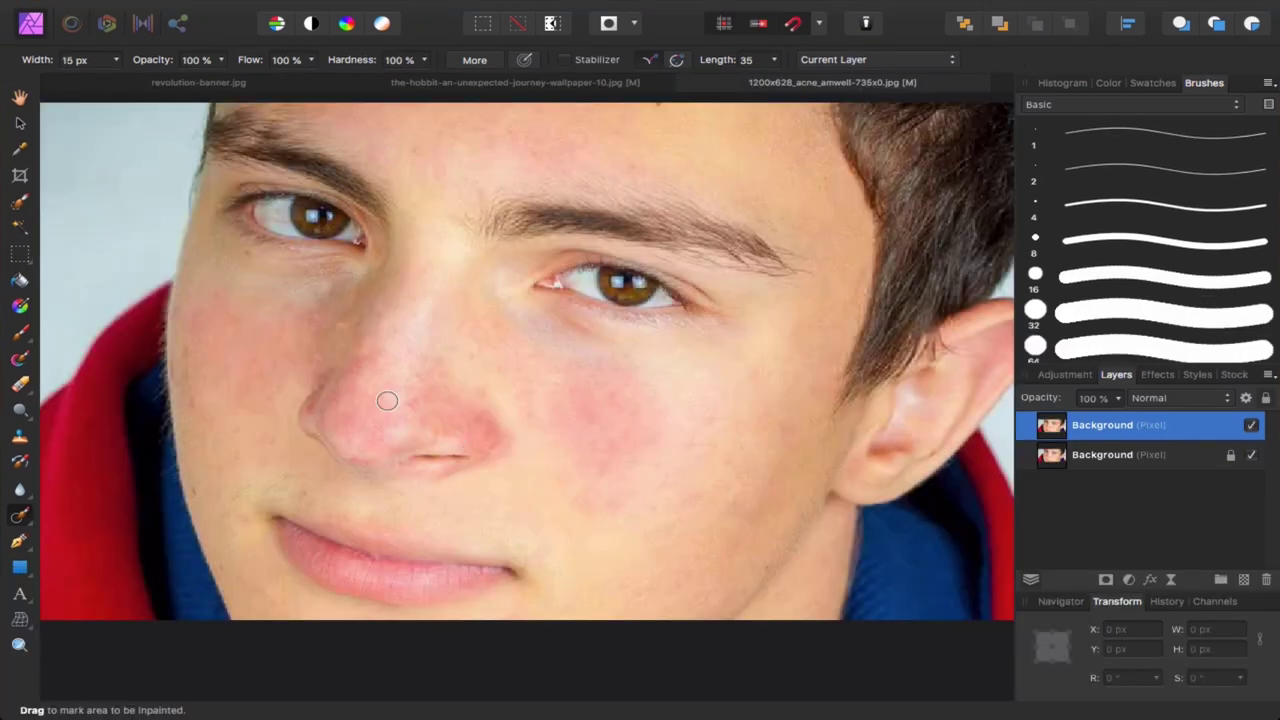
pyautogui.moveTo(334, 351); pyautogui.dragTo(317, 400)
pyautogui.moveTo(352, 331); pyautogui.dragTo(306, 355)
pyautogui.moveTo(325, 282); pyautogui.dragTo(315, 340)
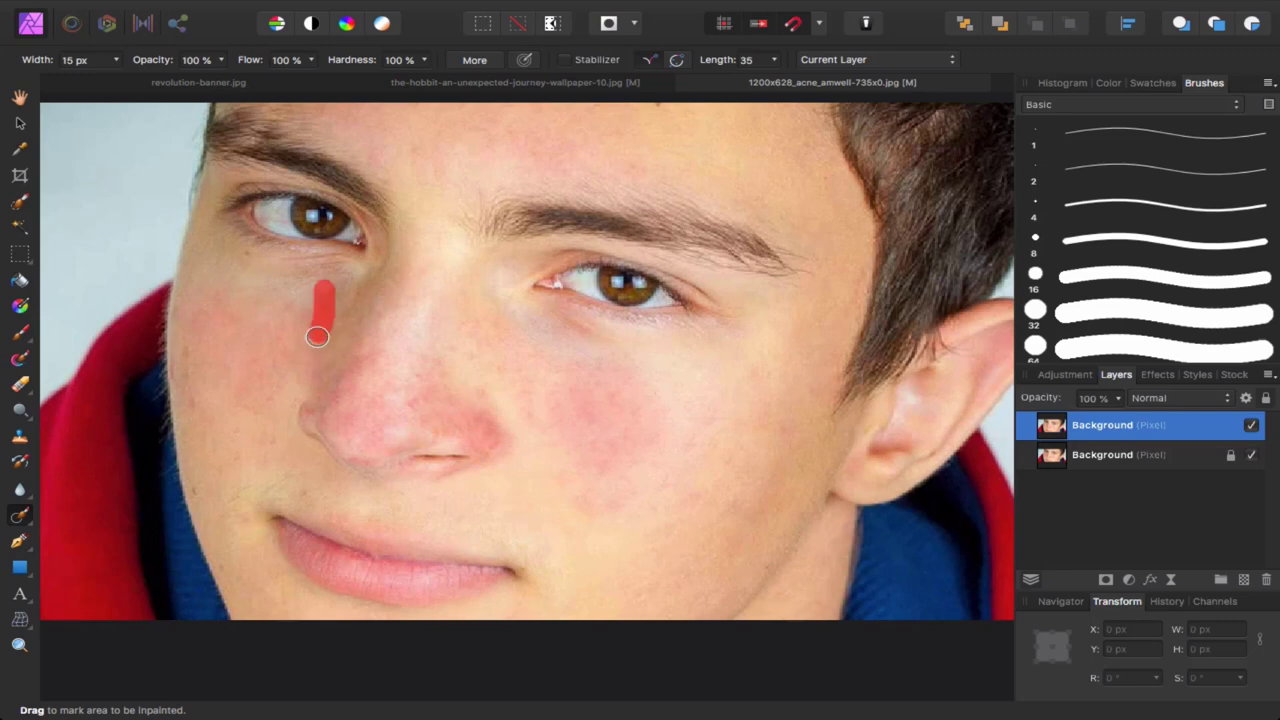
pyautogui.moveTo(318, 290)
pyautogui.mouseDown()
pyautogui.moveTo(298, 346)
pyautogui.moveTo(262, 388)
pyautogui.mouseUp()
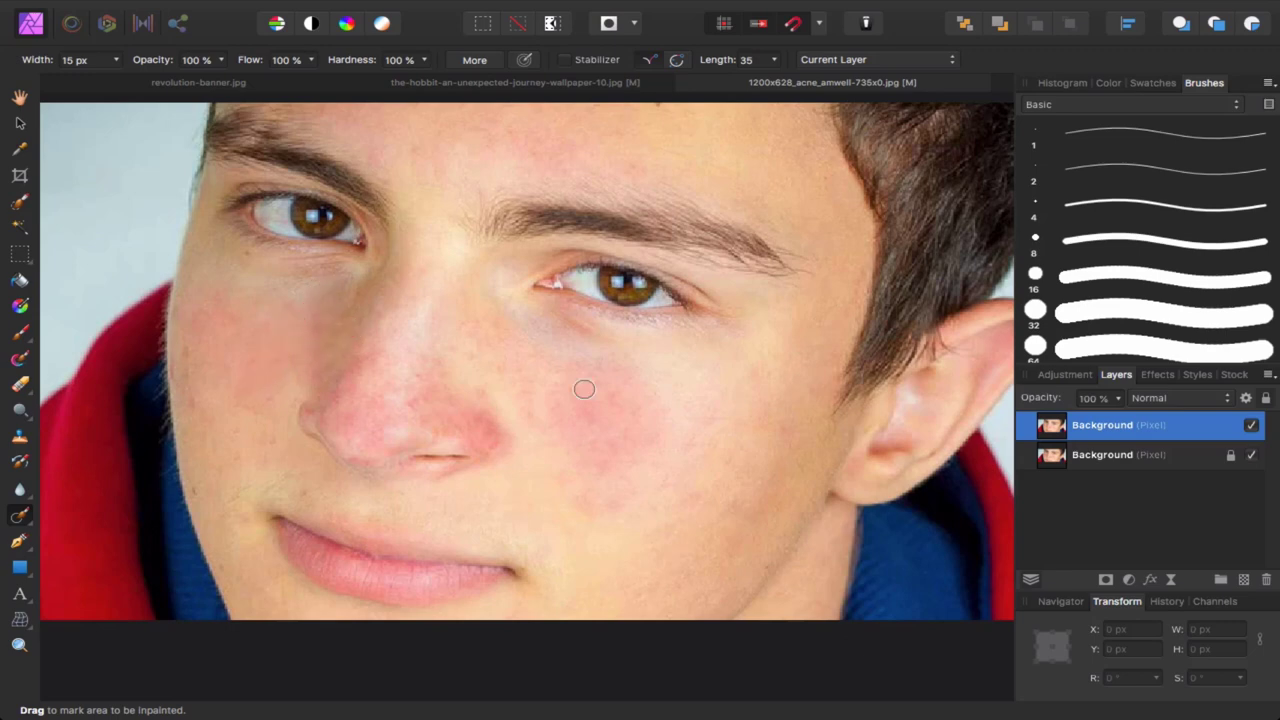
pyautogui.moveTo(607, 392); pyautogui.dragTo(602, 468)
pyautogui.moveTo(552, 400)
pyautogui.mouseDown()
pyautogui.moveTo(520, 422)
pyautogui.moveTo(570, 464)
pyautogui.moveTo(587, 514)
pyautogui.mouseUp()
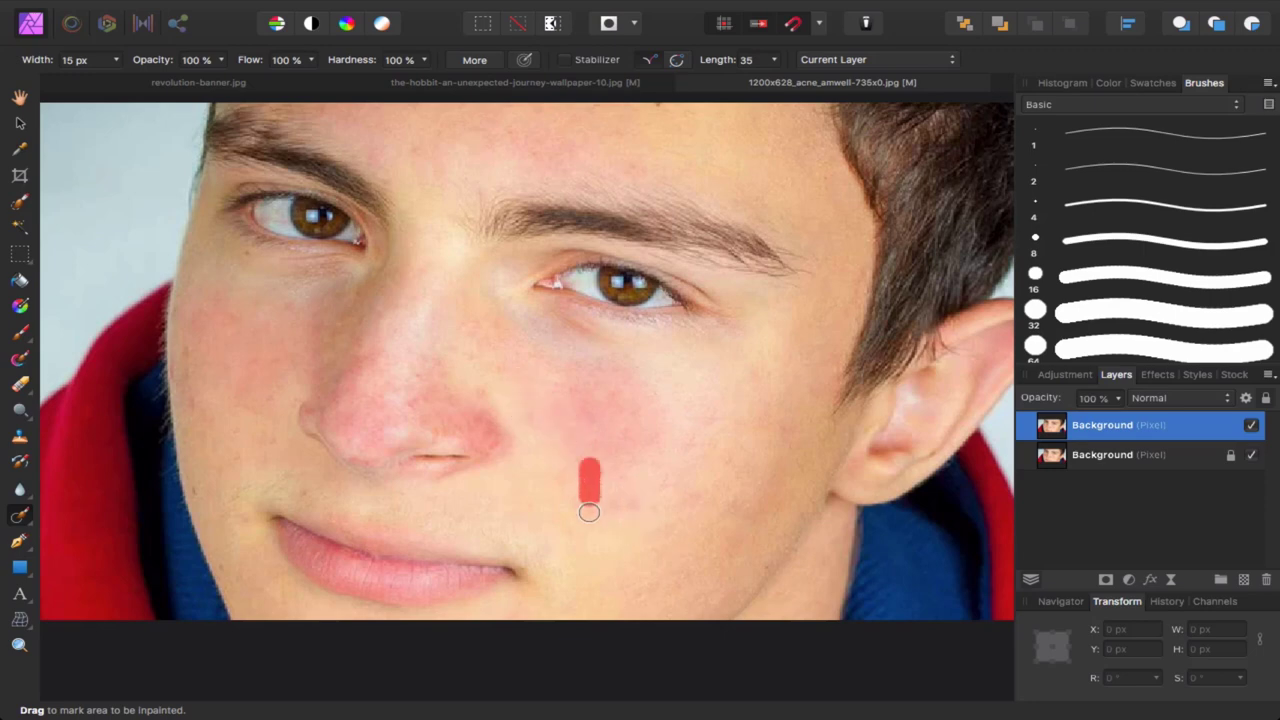
# Toggle the retouched layer on and off to compare, ending with the acne-free layer visible
pyautogui.click(1251, 455)
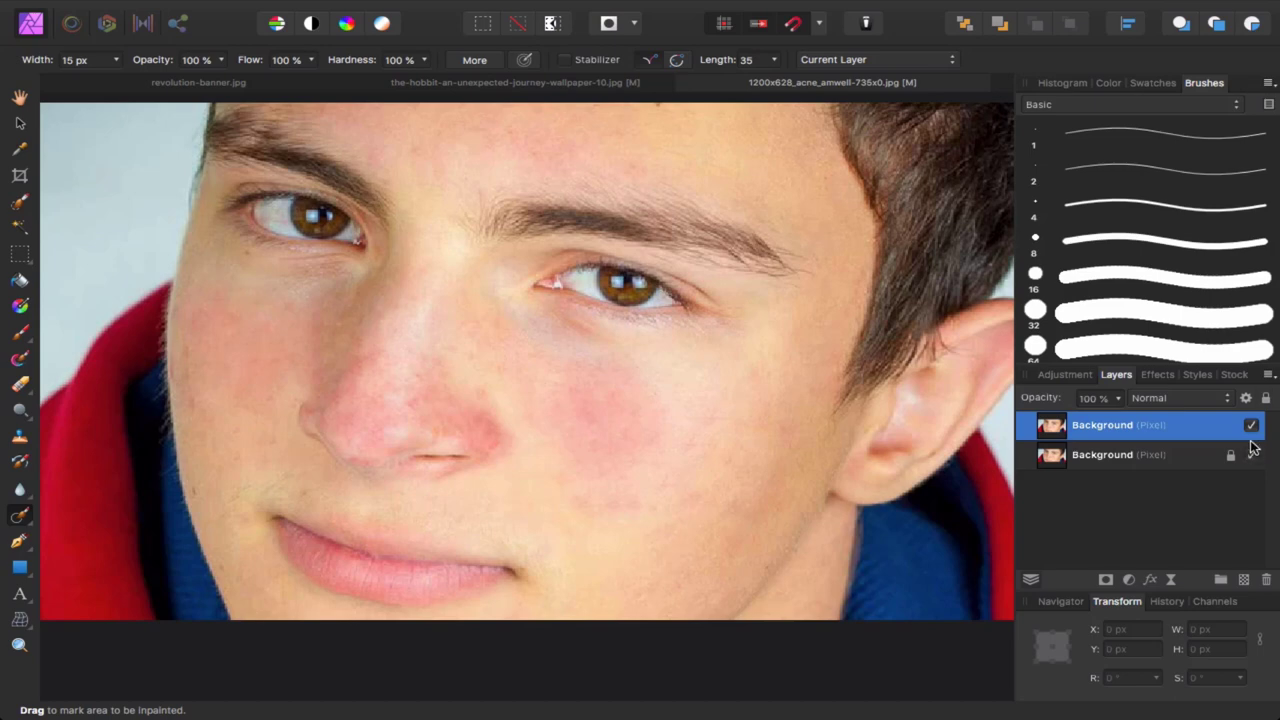
pyautogui.click(1251, 427)
pyautogui.click(1251, 428)
pyautogui.click(1251, 428)
pyautogui.click(1251, 427)
pyautogui.click(1251, 427)
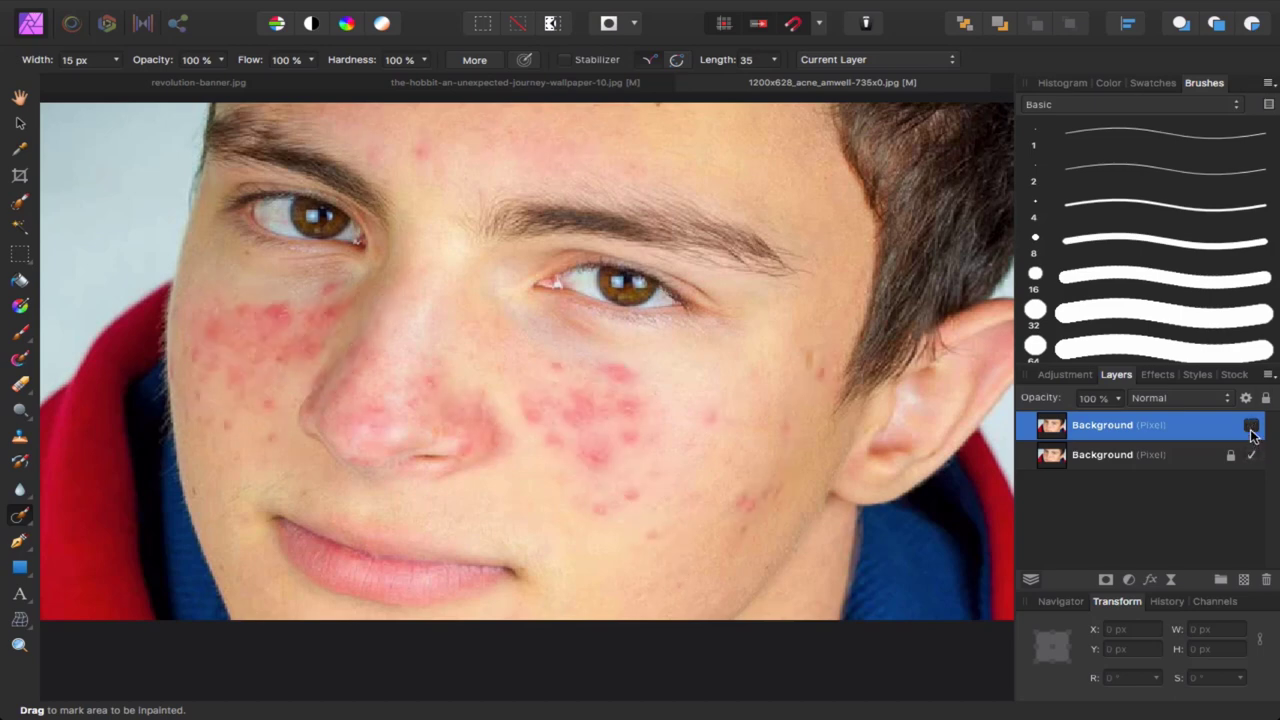
pyautogui.click(1251, 427)
pyautogui.click(1251, 427)
pyautogui.click(1251, 427)
pyautogui.click(1251, 427)
pyautogui.click(1251, 427)
pyautogui.click(1251, 427)
pyautogui.click(1251, 428)
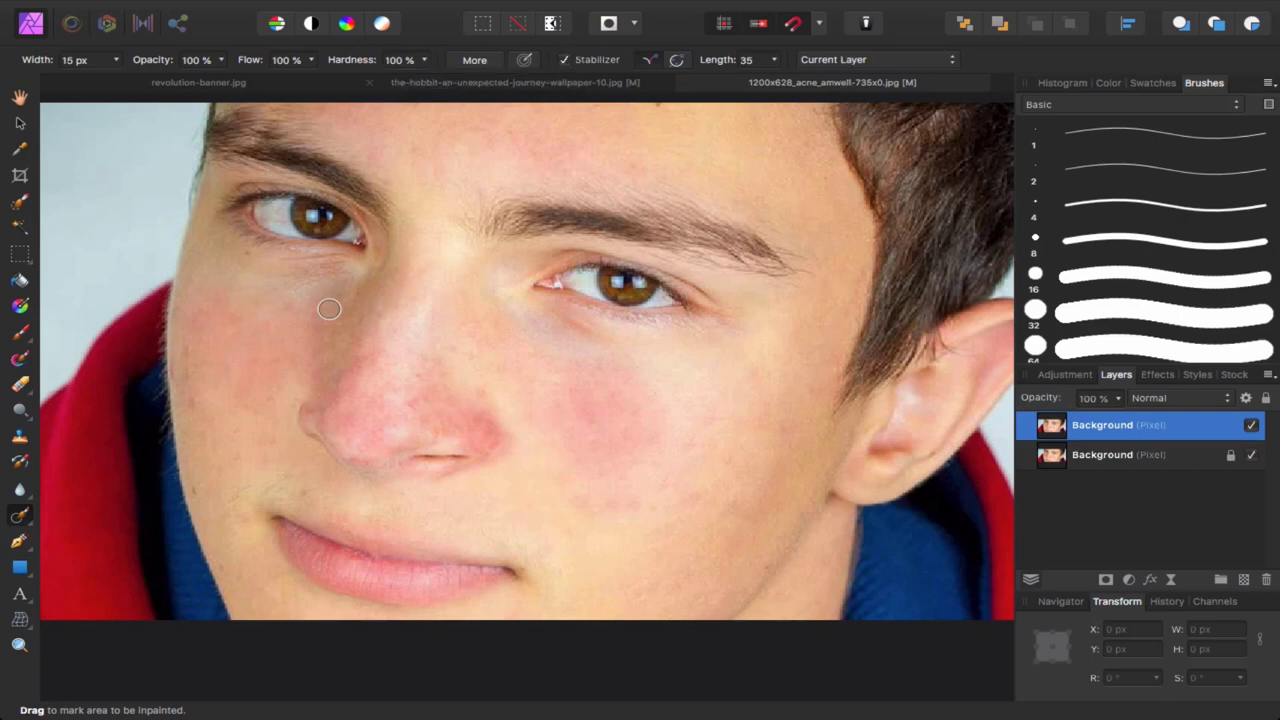
pyautogui.moveTo(60, 5)
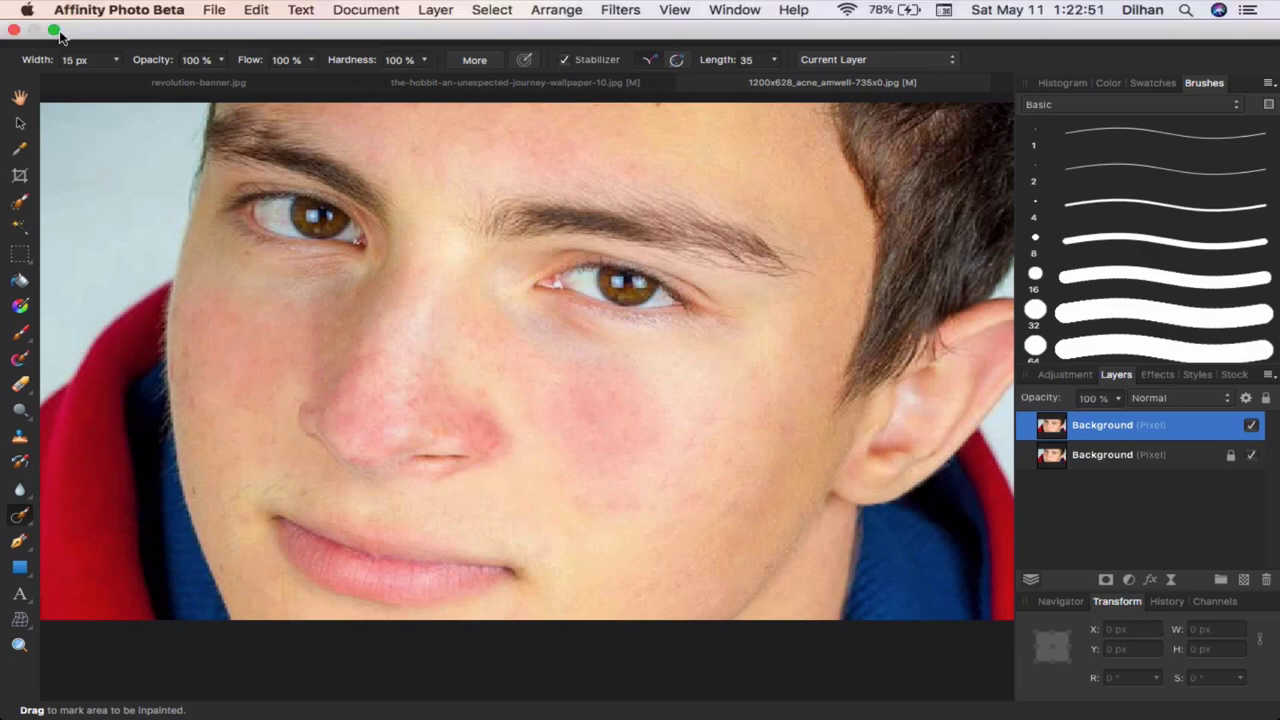
# Exit full screen and reopen ScreenFlow's menu-bar recording options to stop recording
pyautogui.click(53, 31)
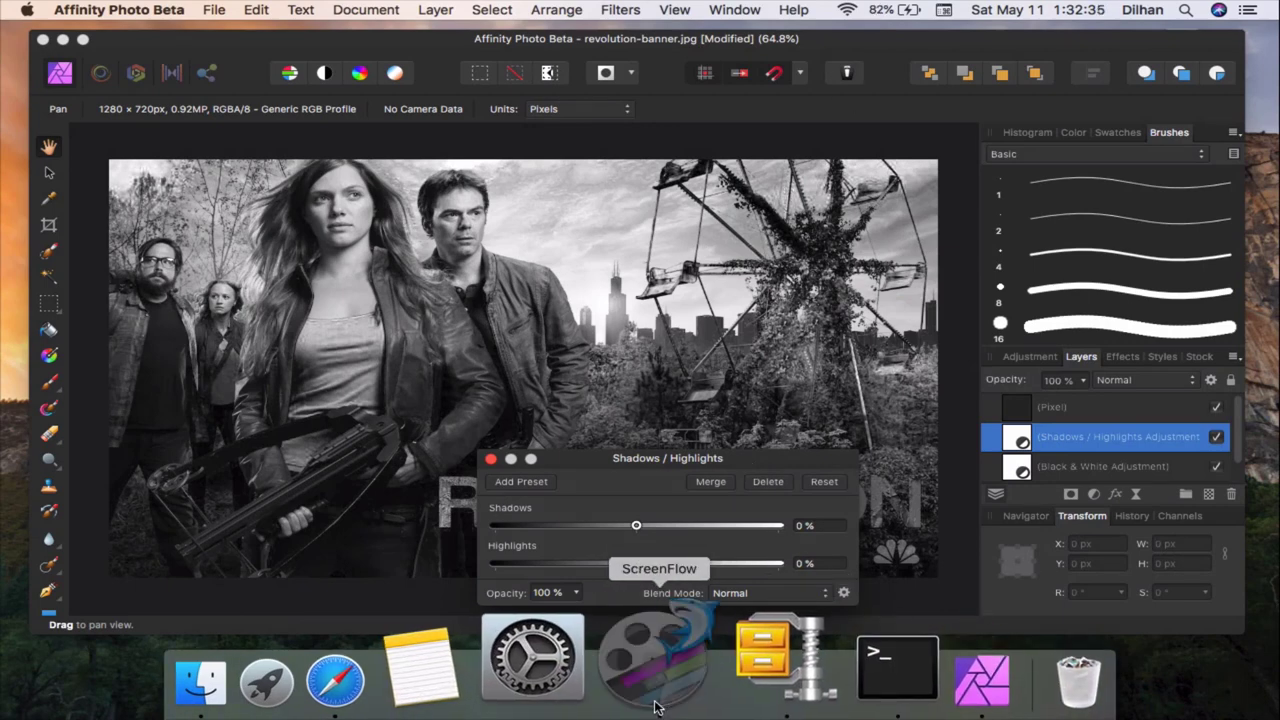
pyautogui.click(657, 660)
pyautogui.click(787, 10)
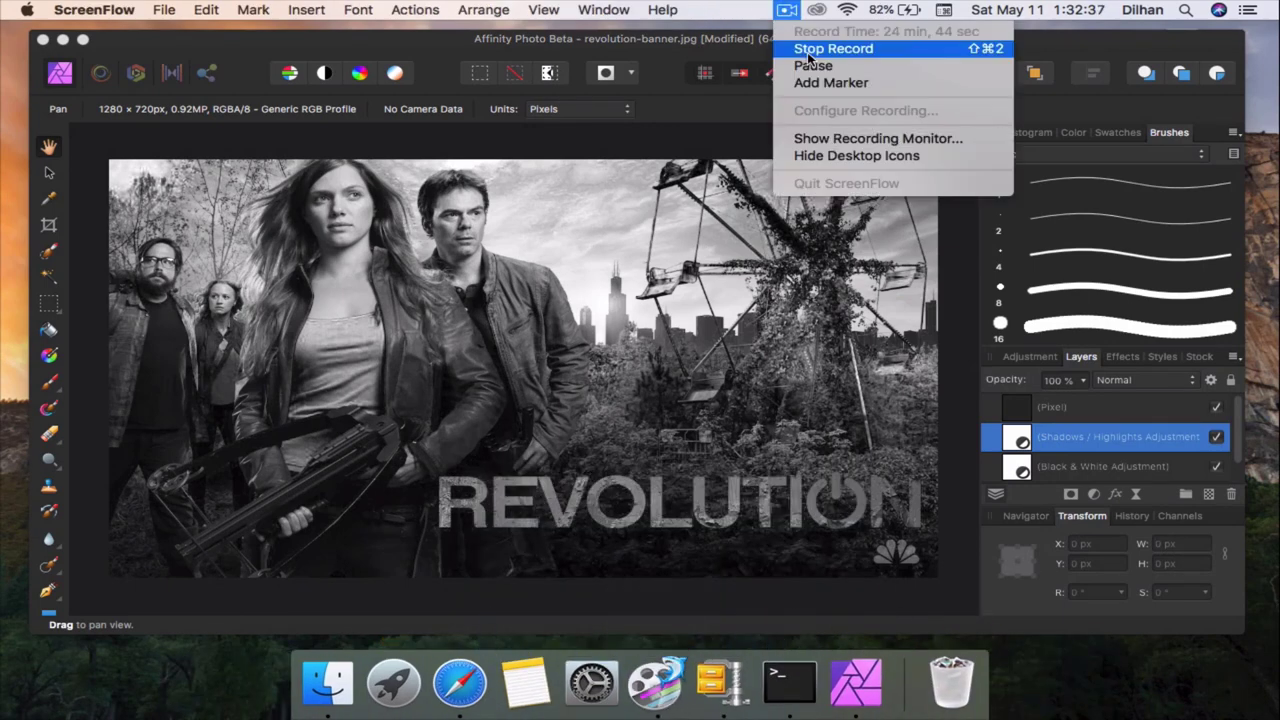
pyautogui.click(740, 12)
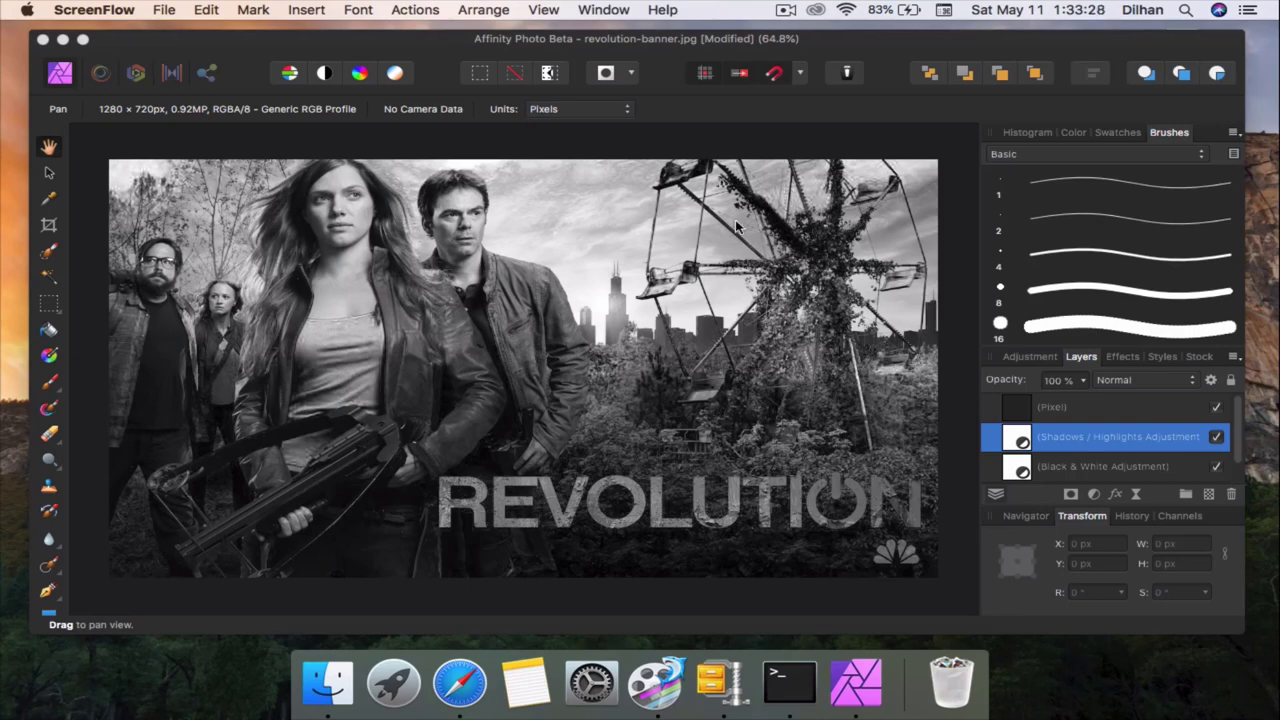
pyautogui.click(788, 12)
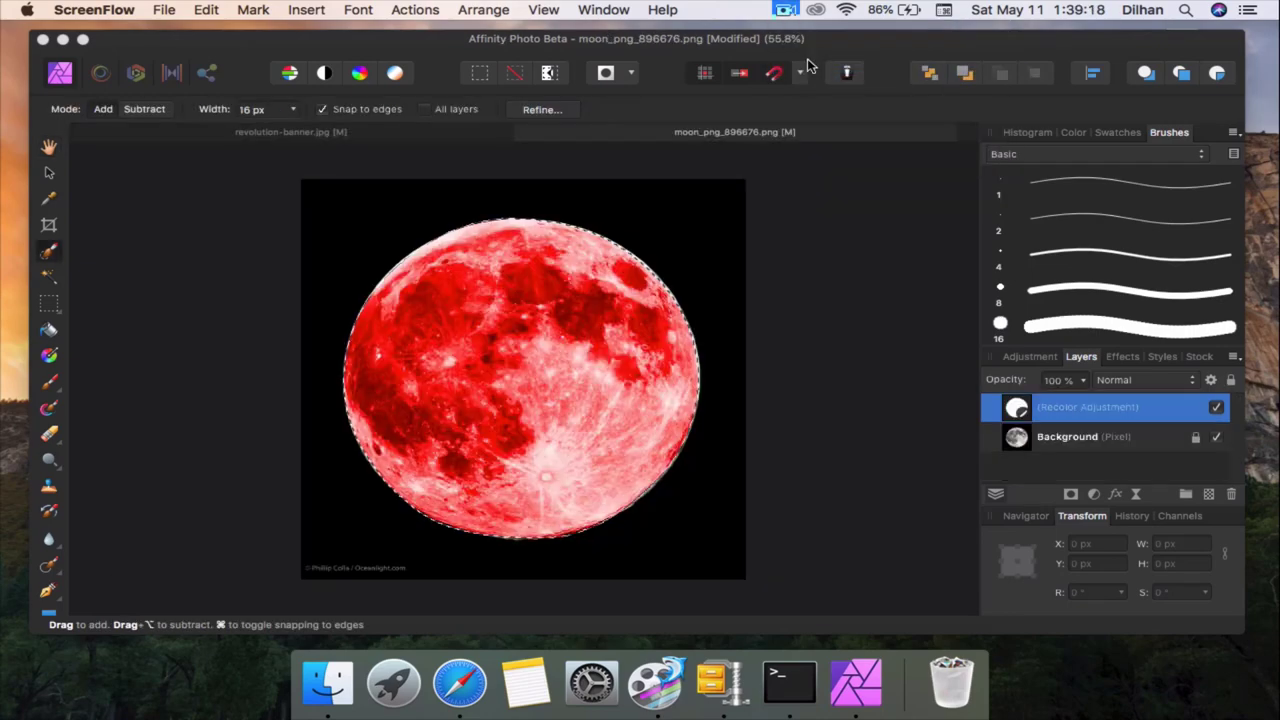